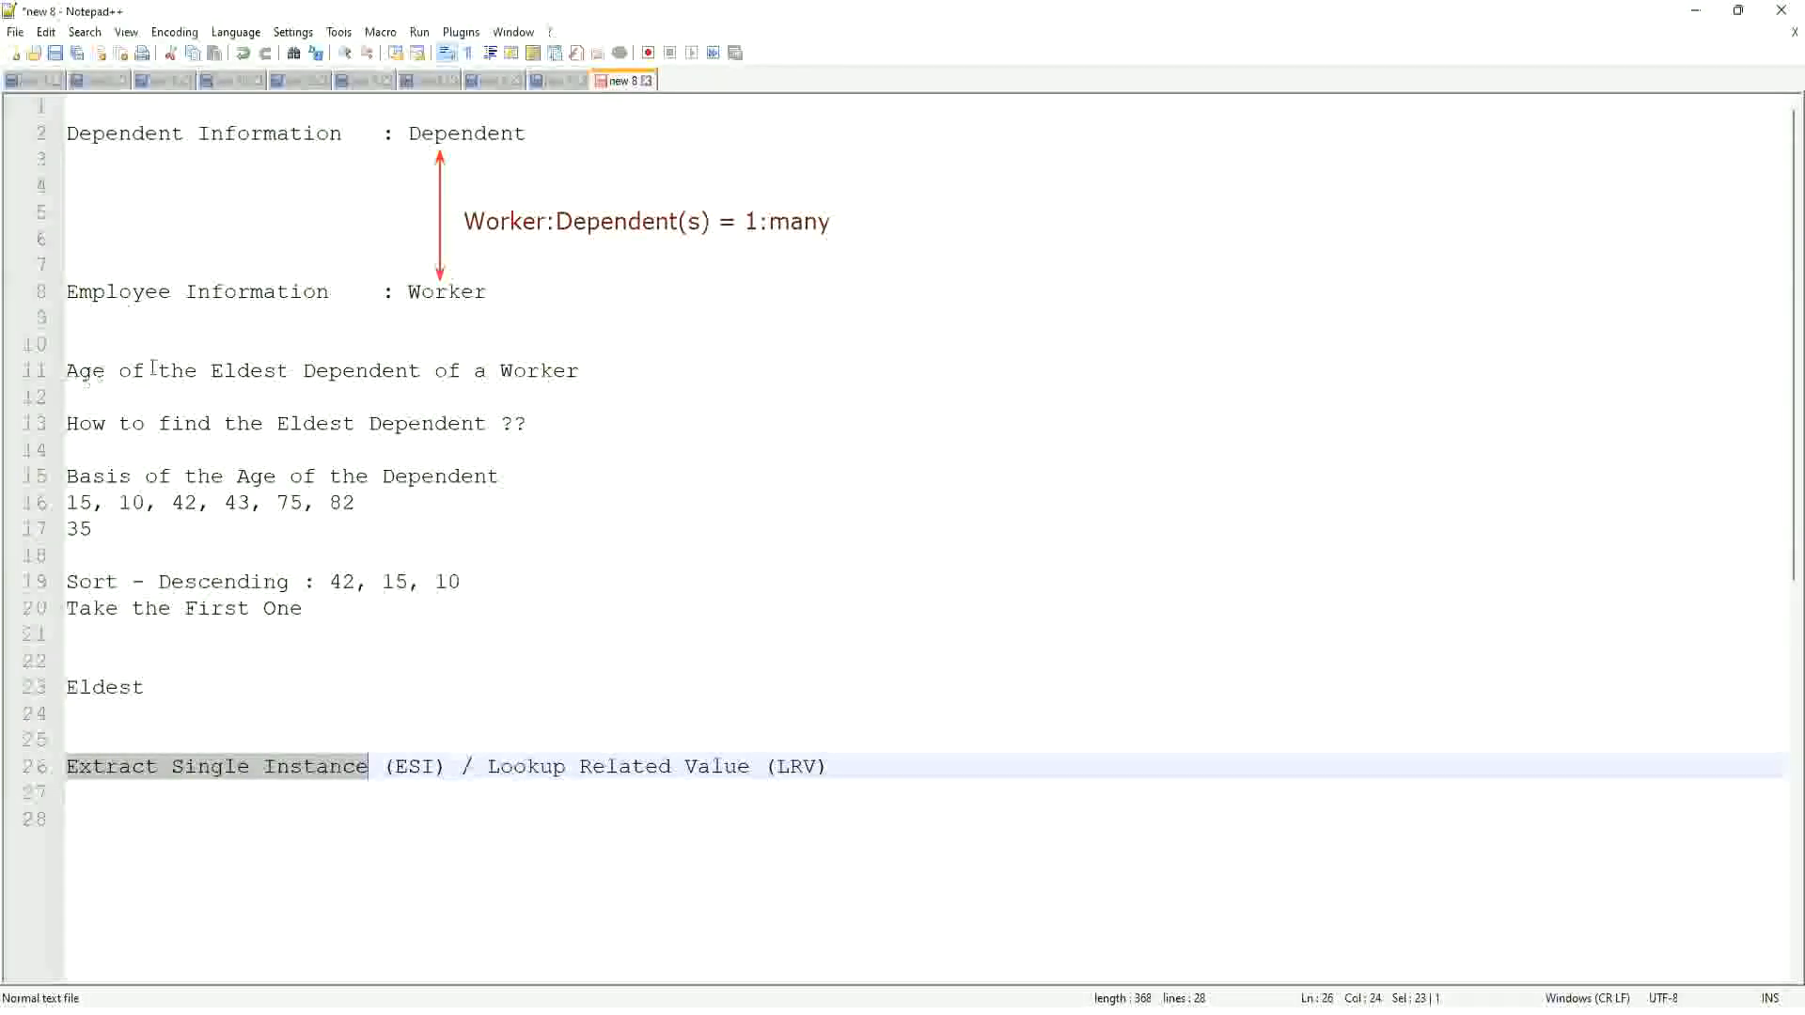
{"action": "left_click", "coordinate": [596, 369]}
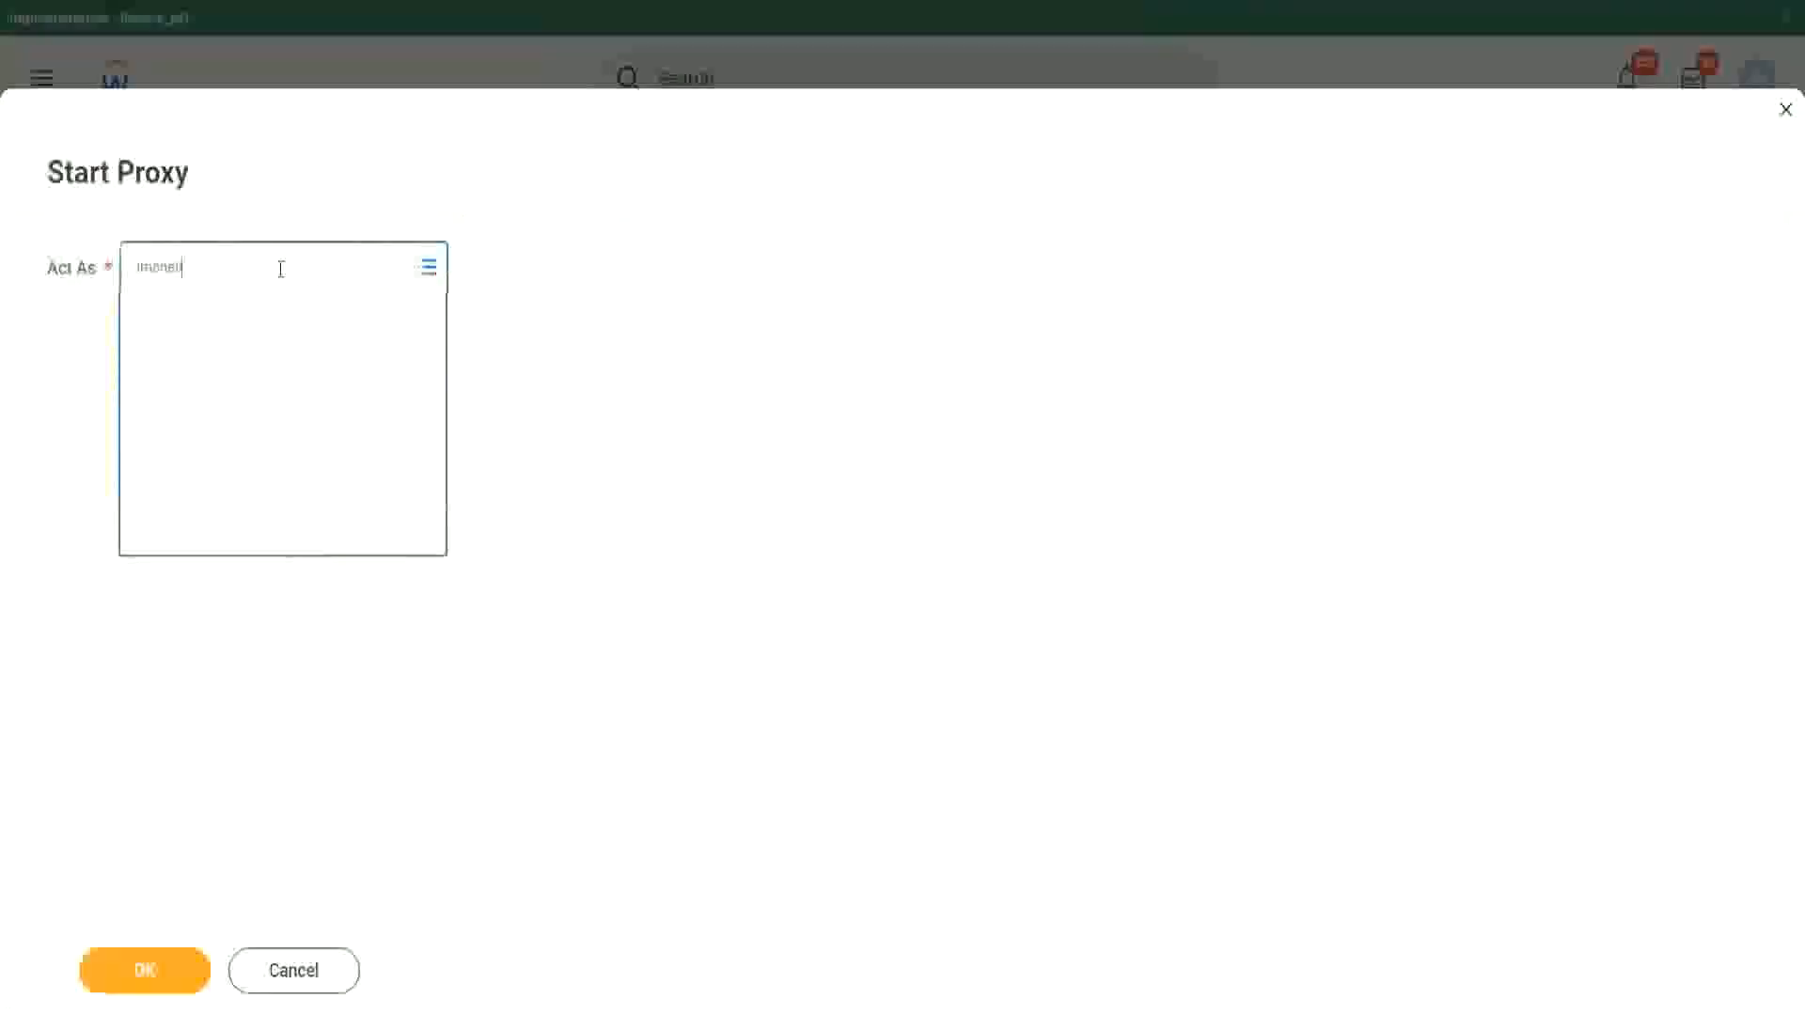
Step: Start a proxy session in Workday, acting as the worker whose name is entered in Act As
{"action": "key", "text": "Return"}
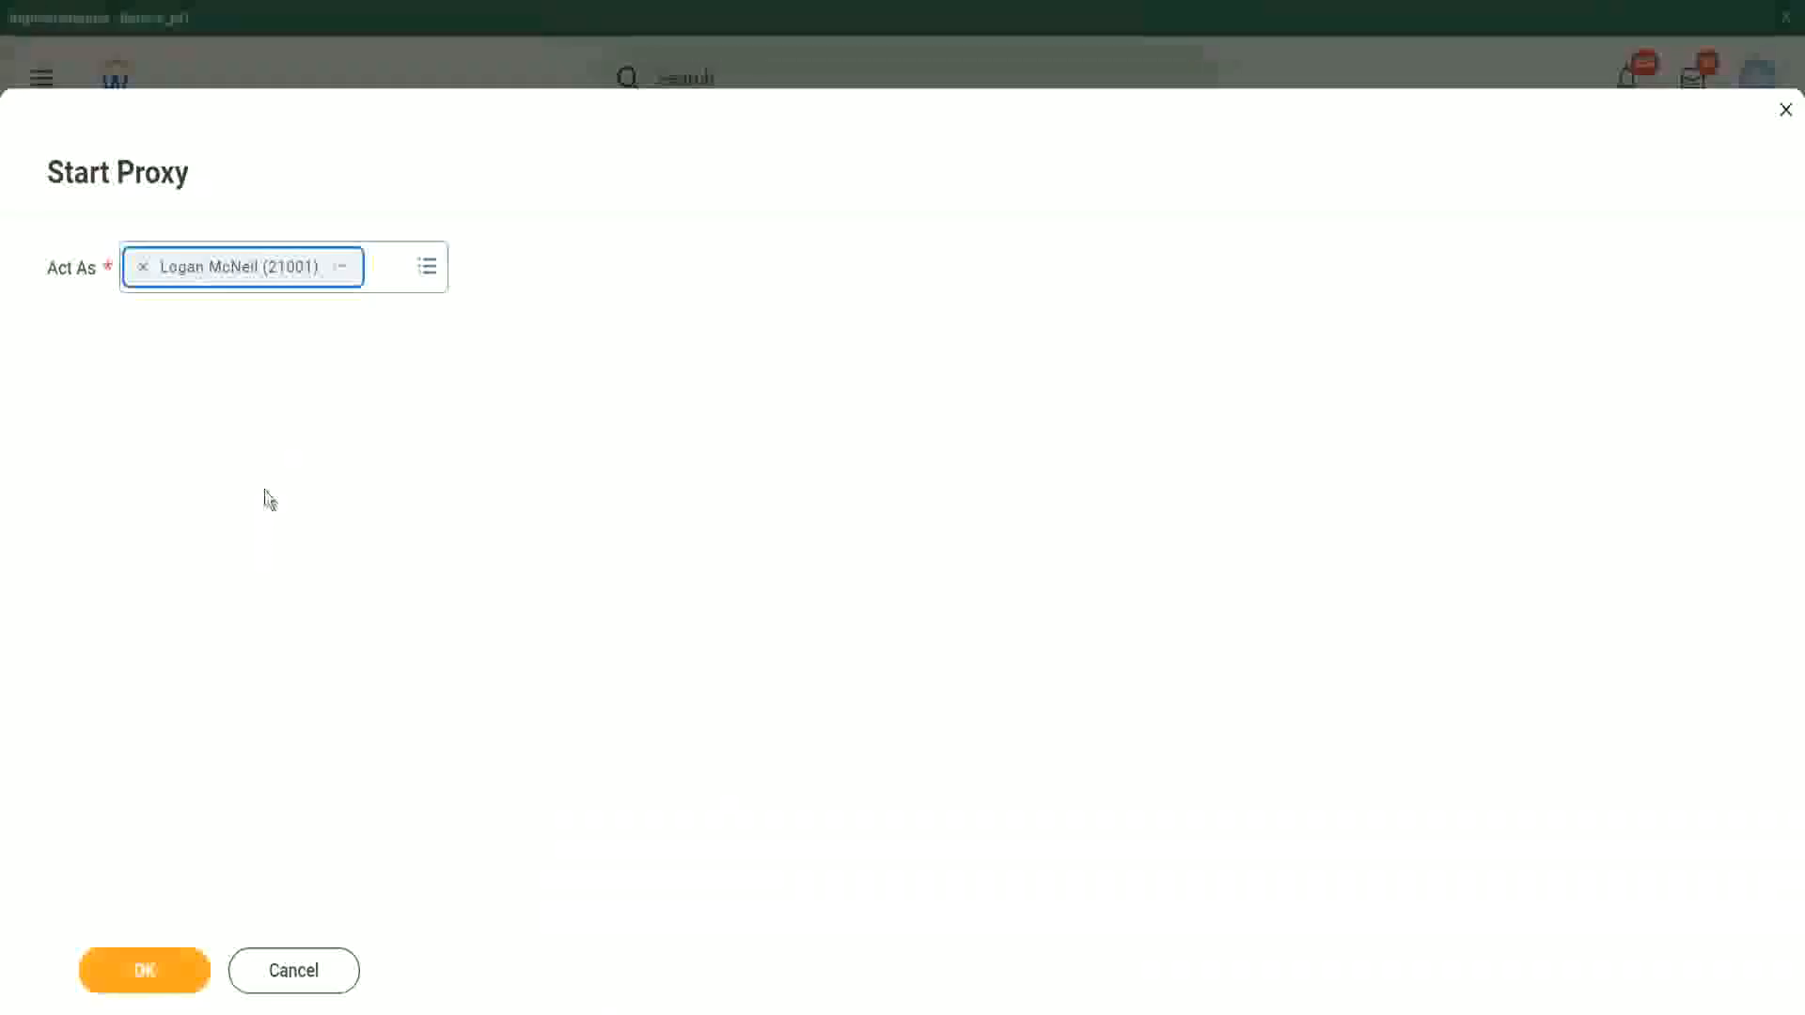
{"action": "left_click", "coordinate": [148, 982]}
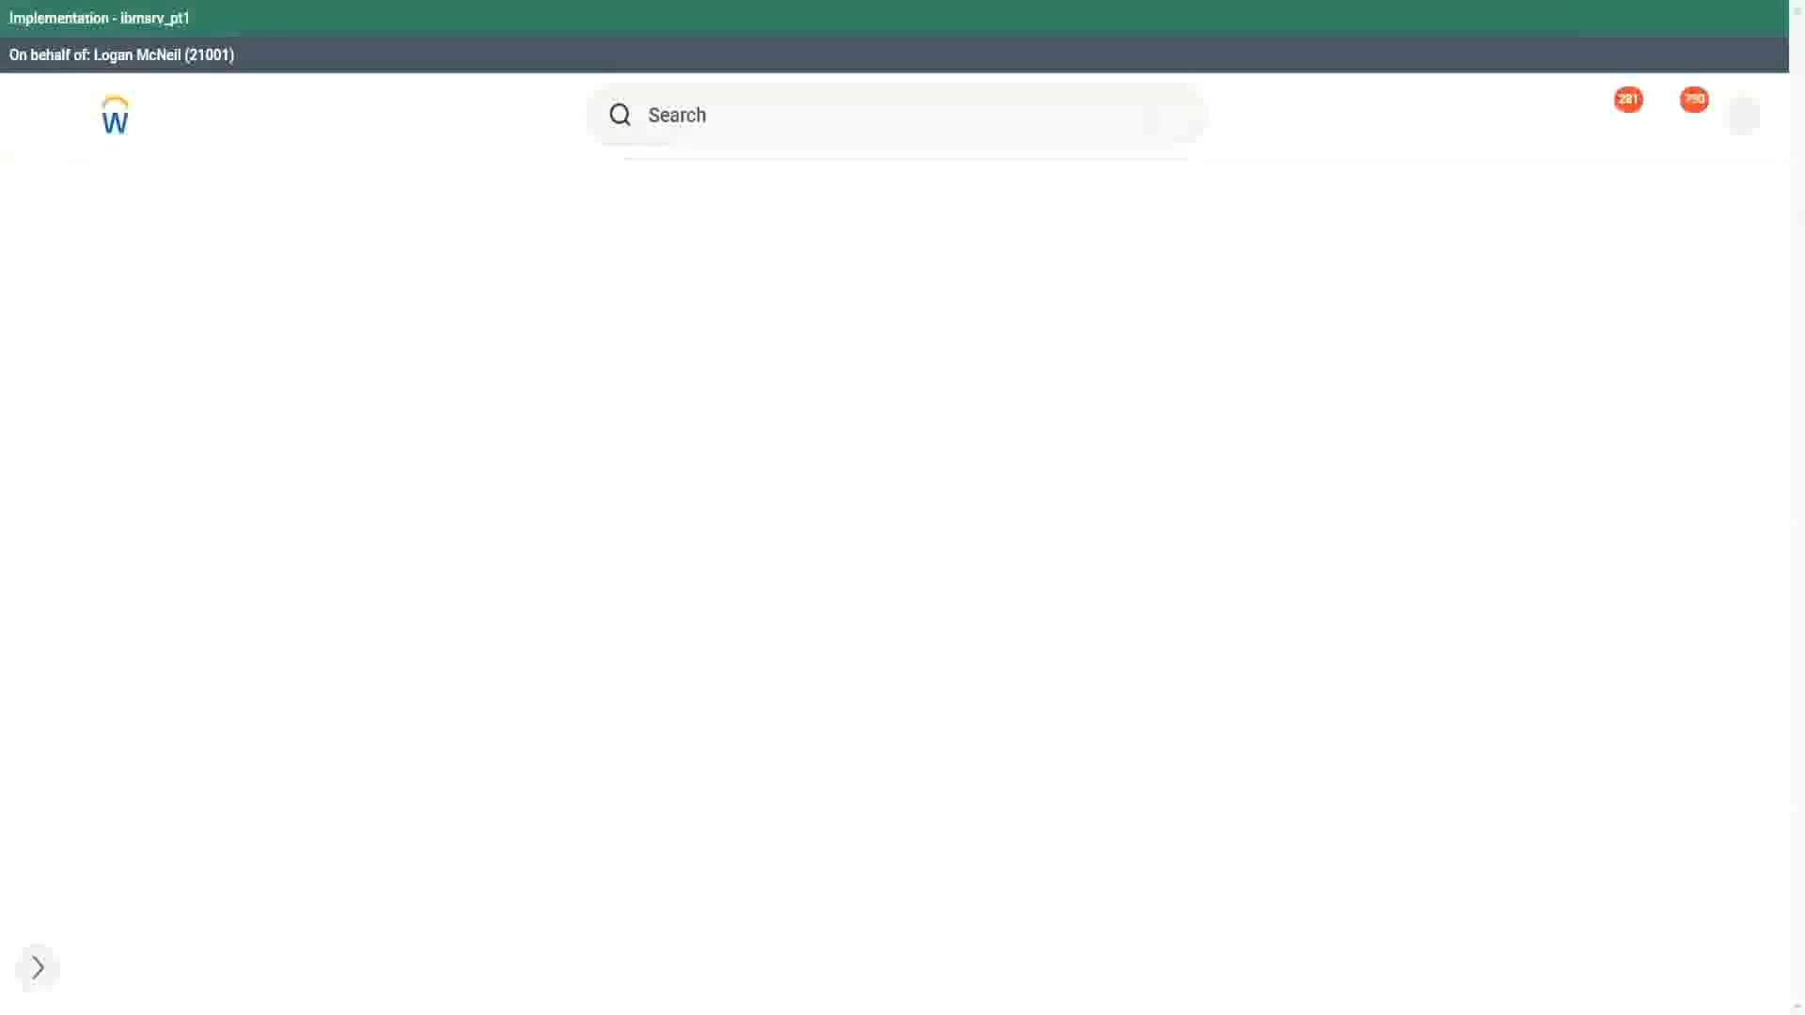
Step: Search for "rd: ww", open the WW Base Pay Details custom report definition and review its column fields
{"action": "left_click", "coordinate": [716, 117]}
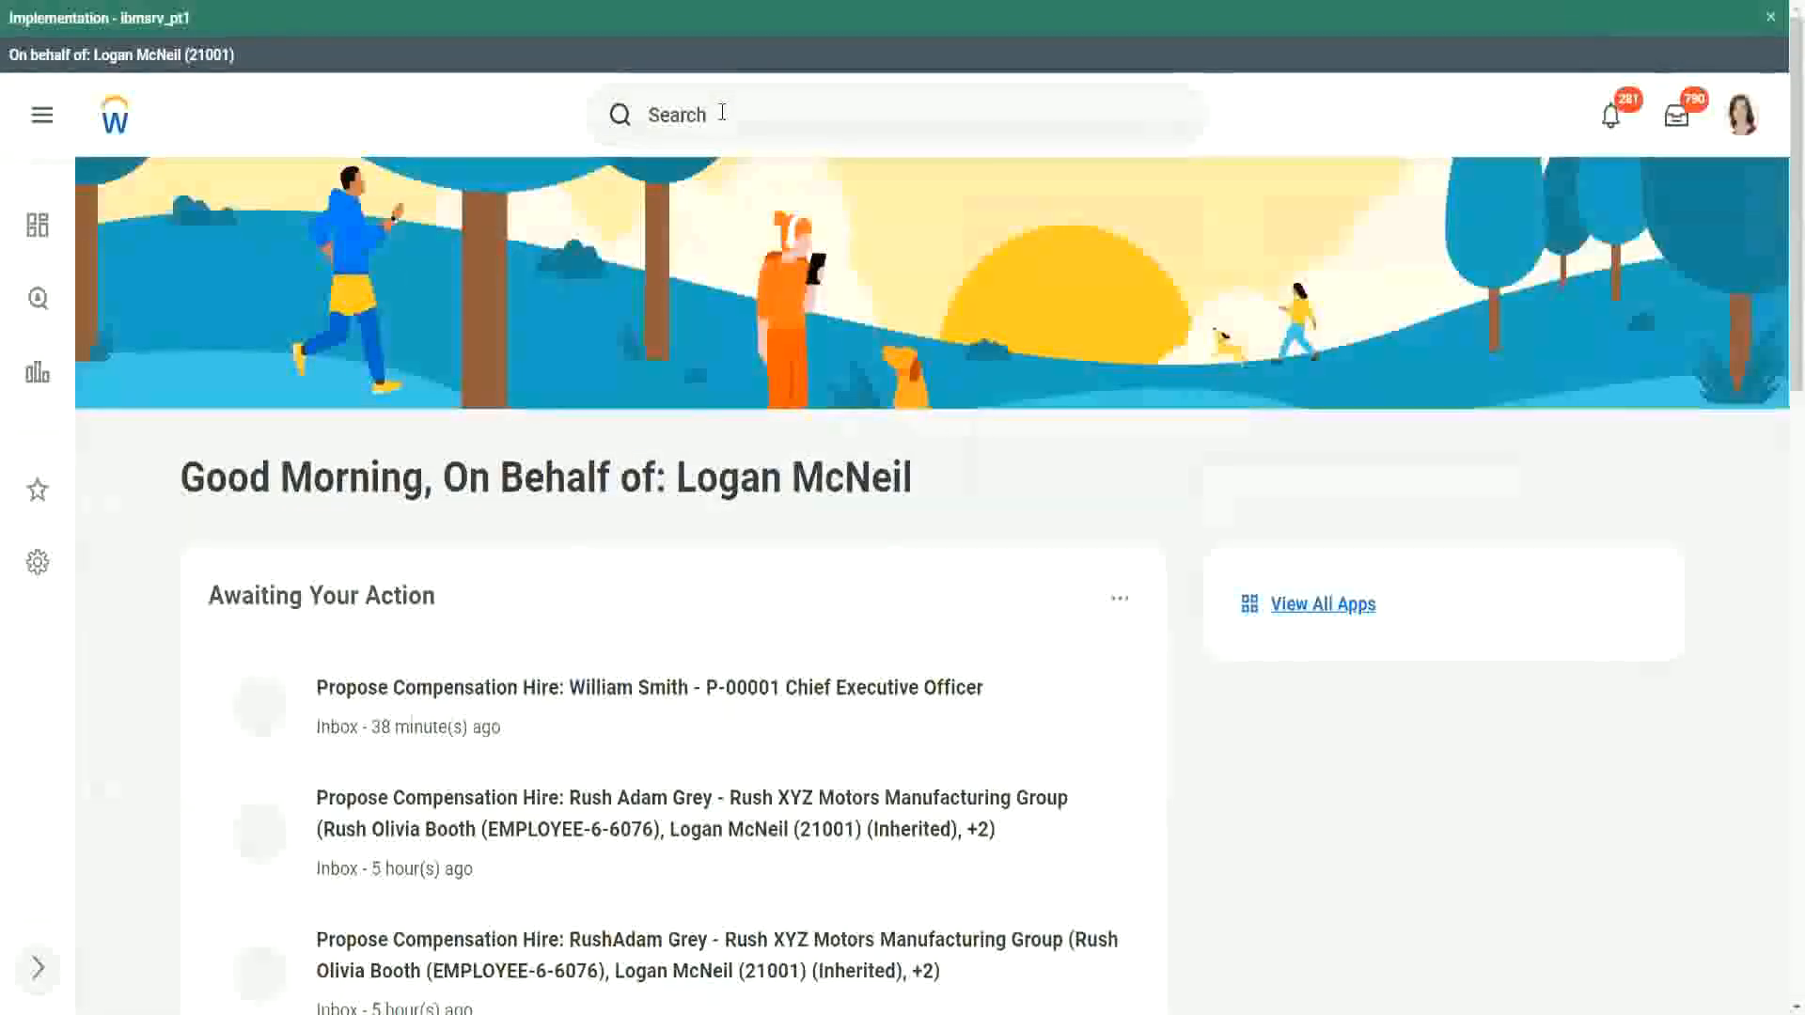
{"action": "scroll", "coordinate": [725, 122], "scroll_direction": "down", "scroll_amount": 7}
{"action": "scroll", "coordinate": [686, 136], "scroll_direction": "up", "scroll_amount": 7}
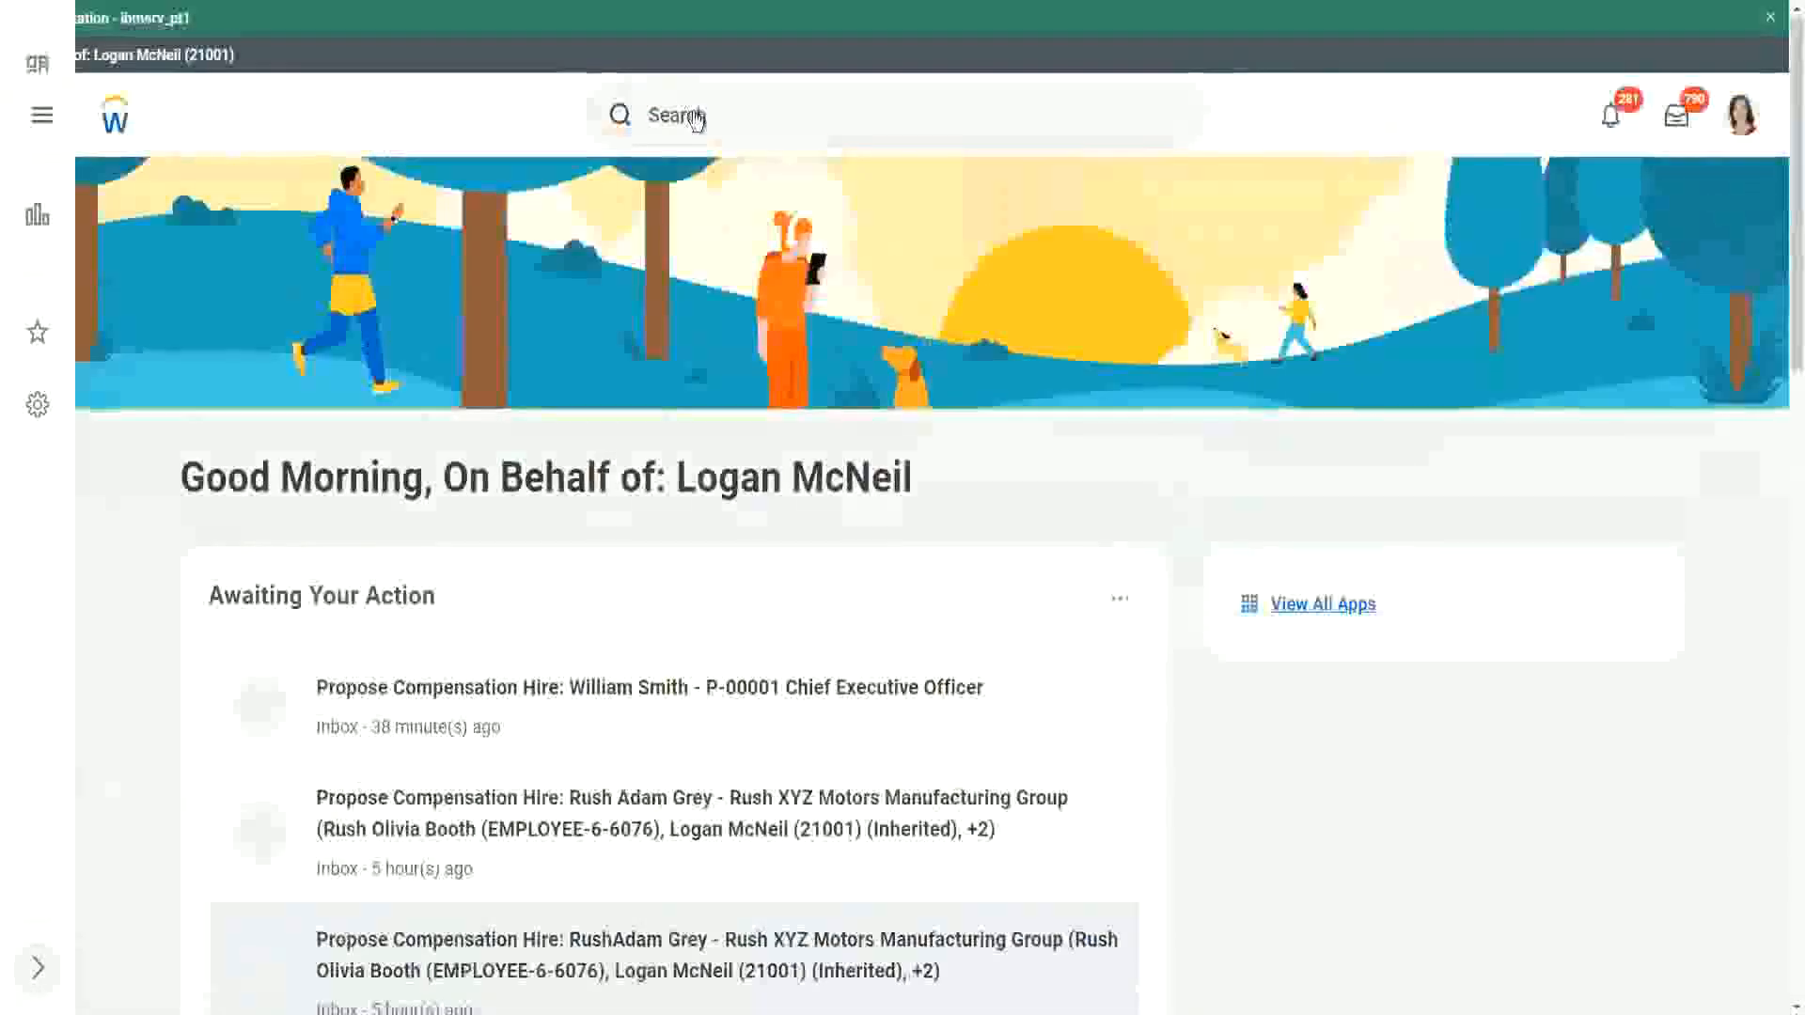
{"action": "left_click", "coordinate": [748, 113]}
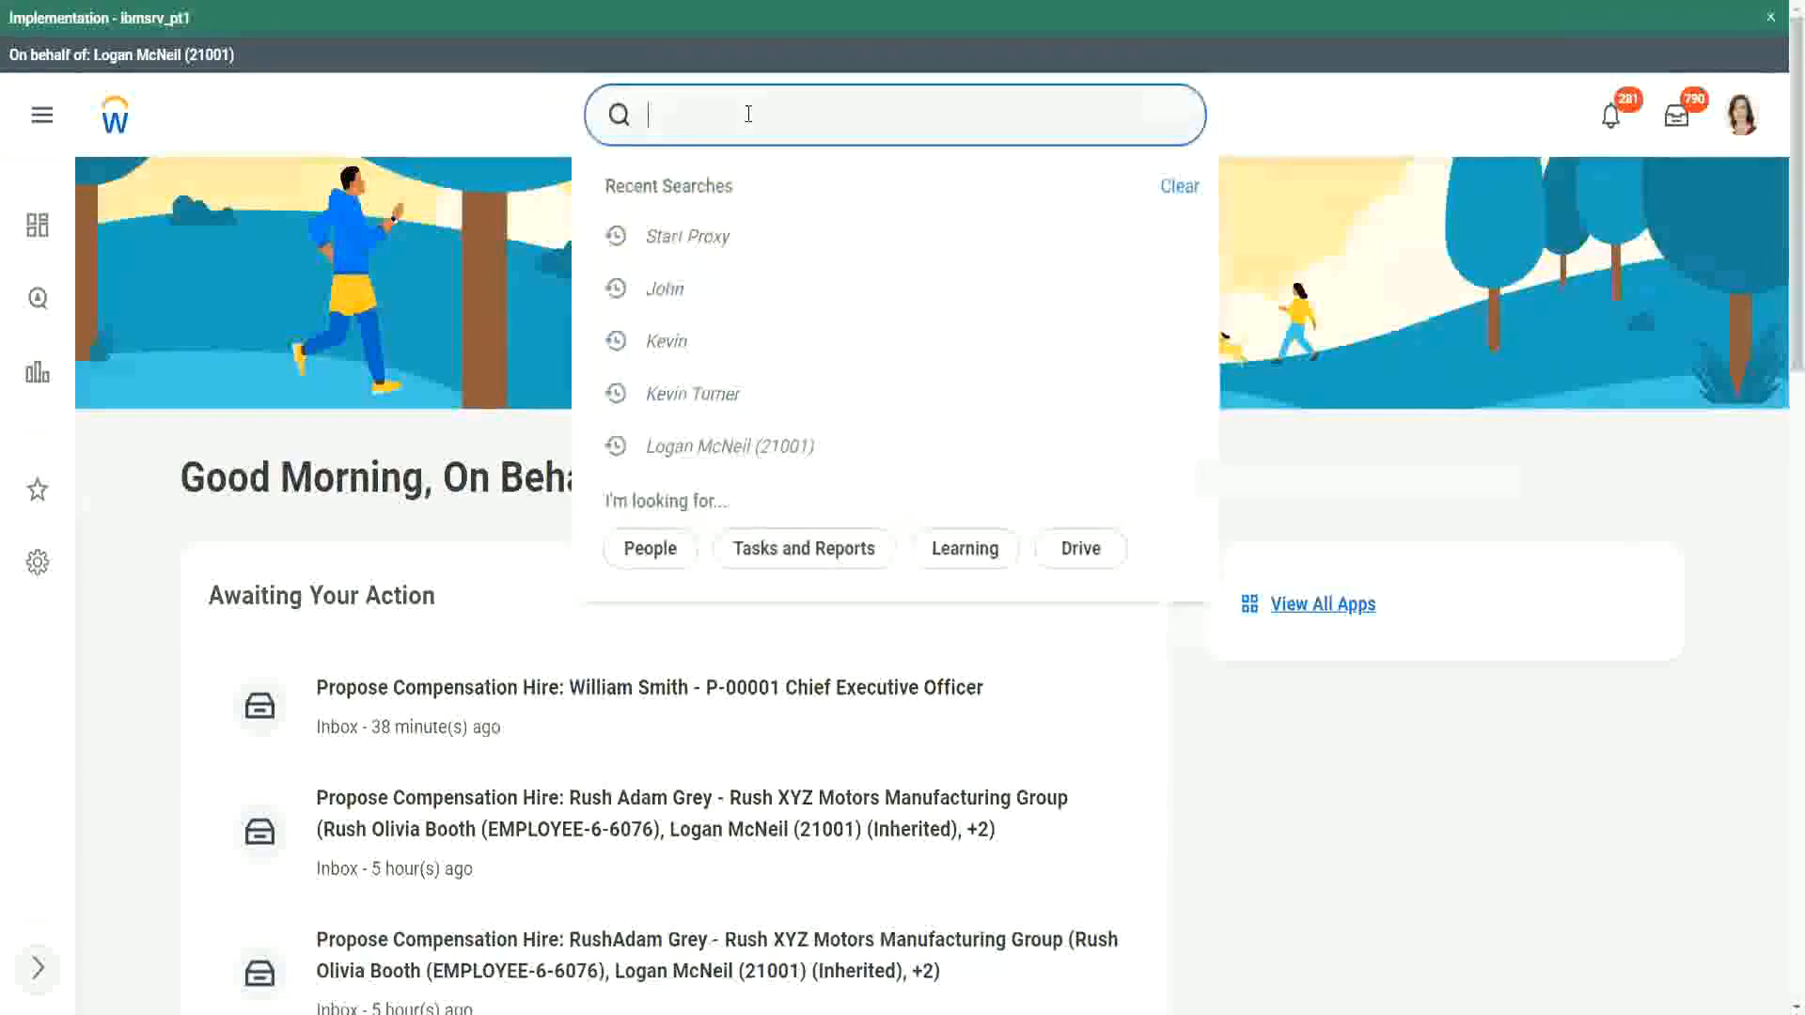
{"action": "type", "text": "rd: ww"}
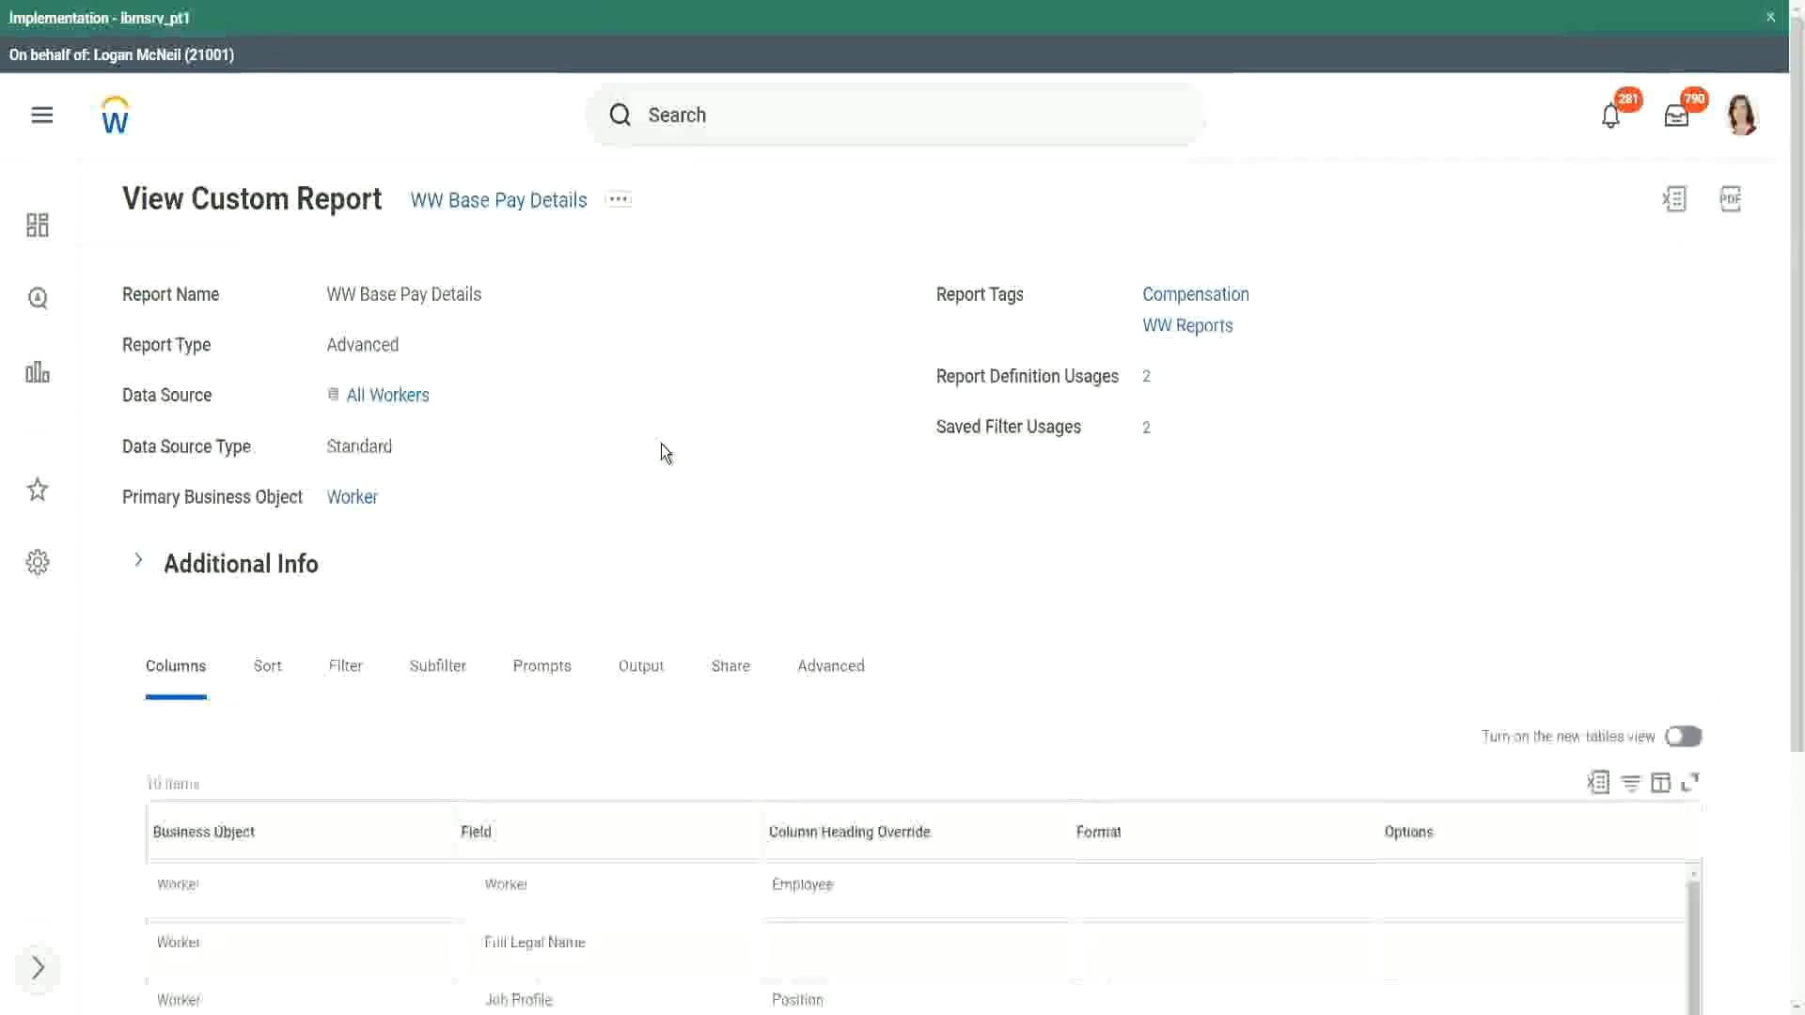
{"action": "scroll", "coordinate": [664, 453], "scroll_direction": "down", "scroll_amount": 3}
{"action": "scroll", "coordinate": [663, 447], "scroll_direction": "down", "scroll_amount": 2}
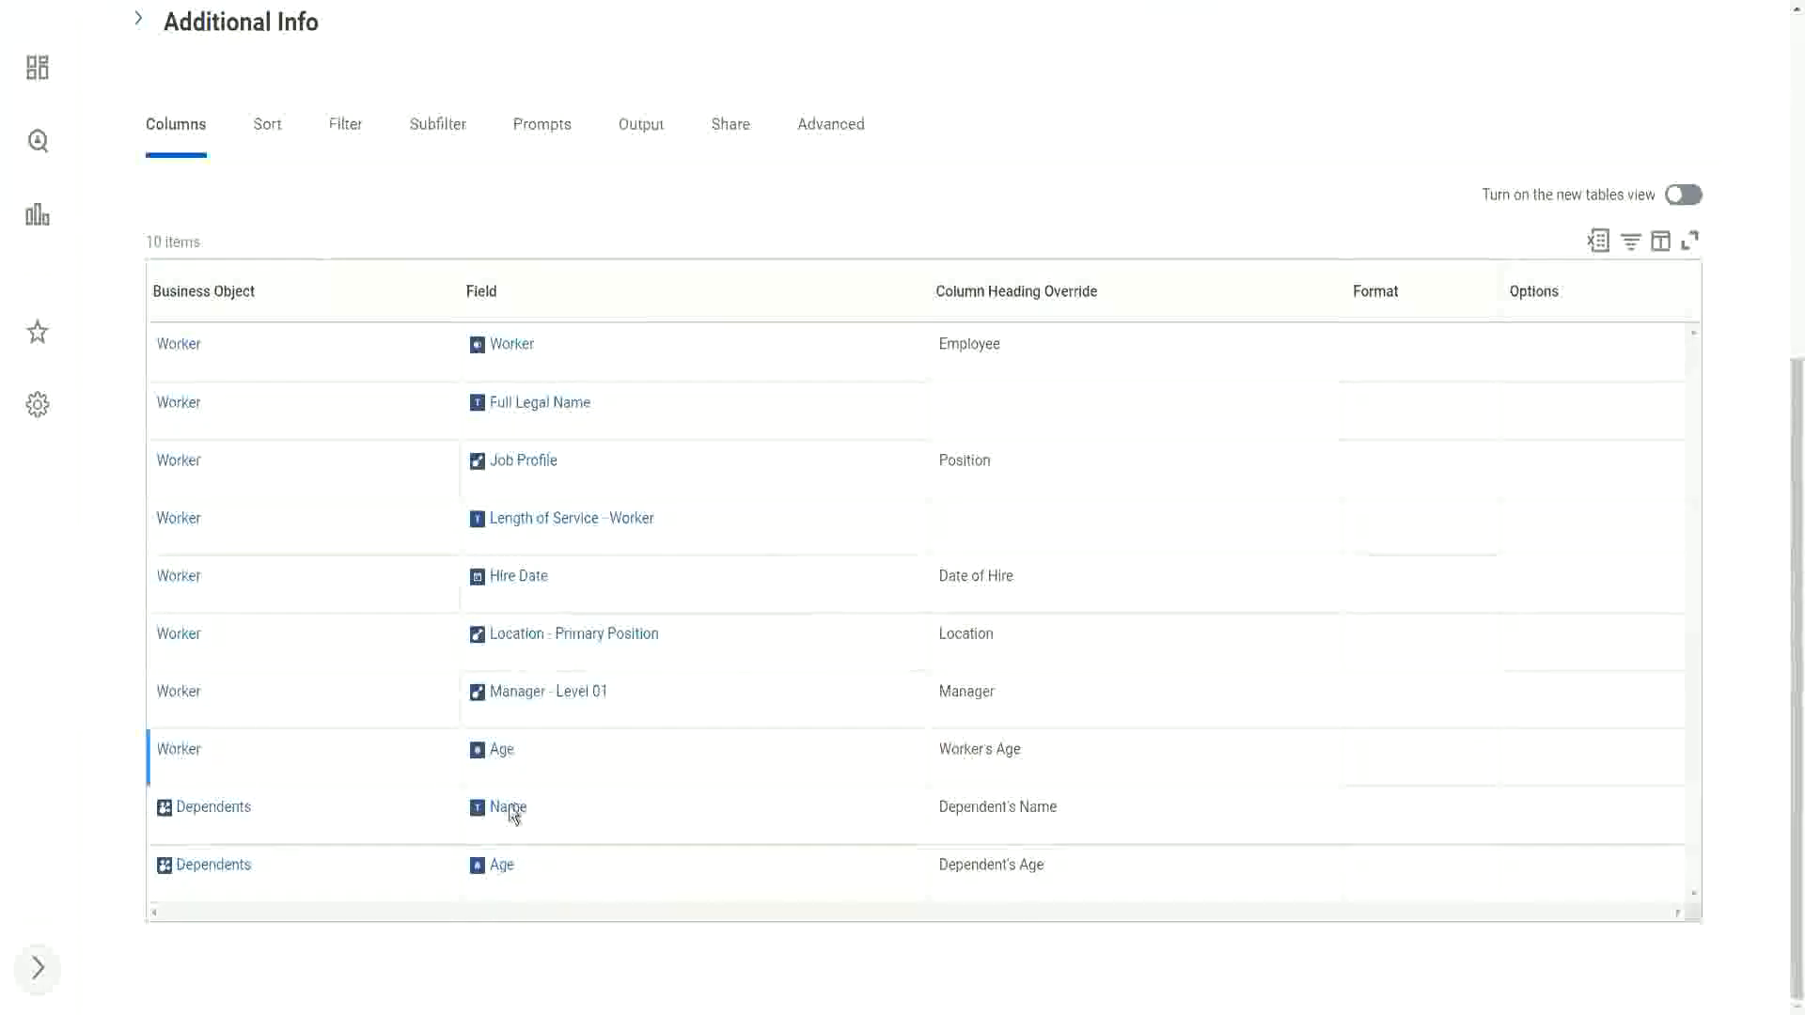
{"action": "scroll", "coordinate": [747, 602], "scroll_direction": "up", "scroll_amount": 2}
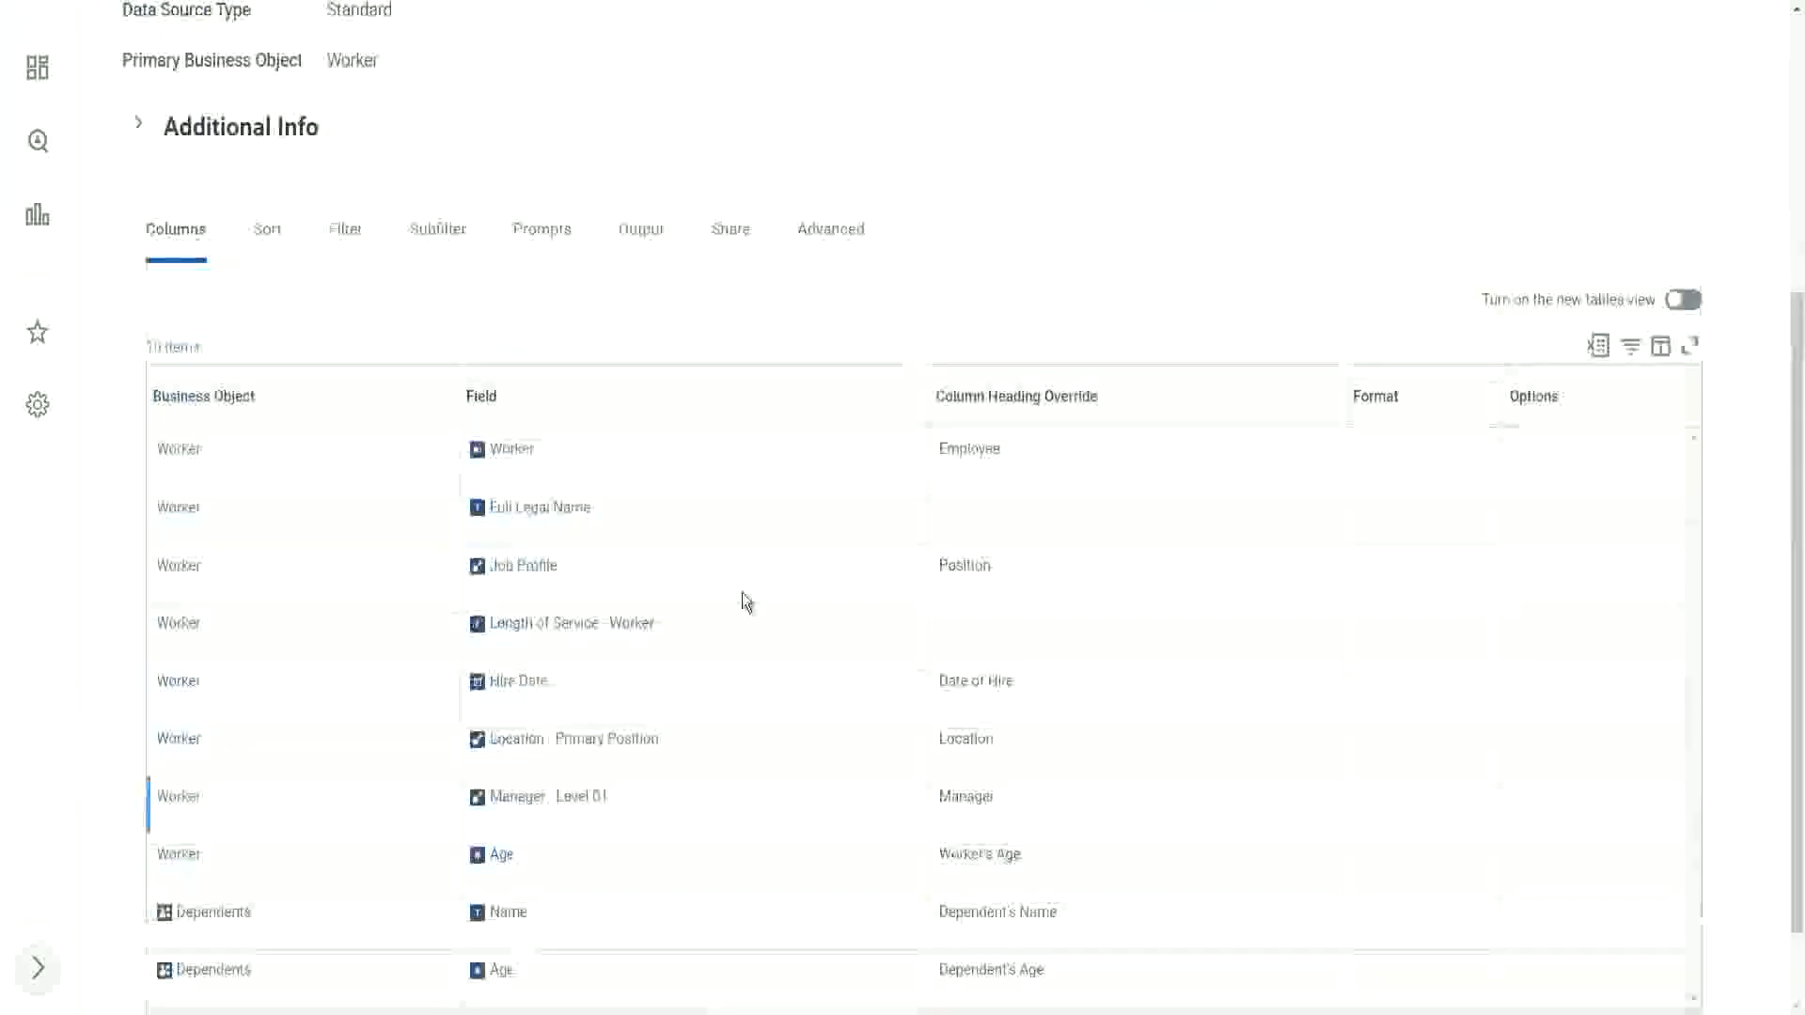
{"action": "scroll", "coordinate": [745, 602], "scroll_direction": "up", "scroll_amount": 8}
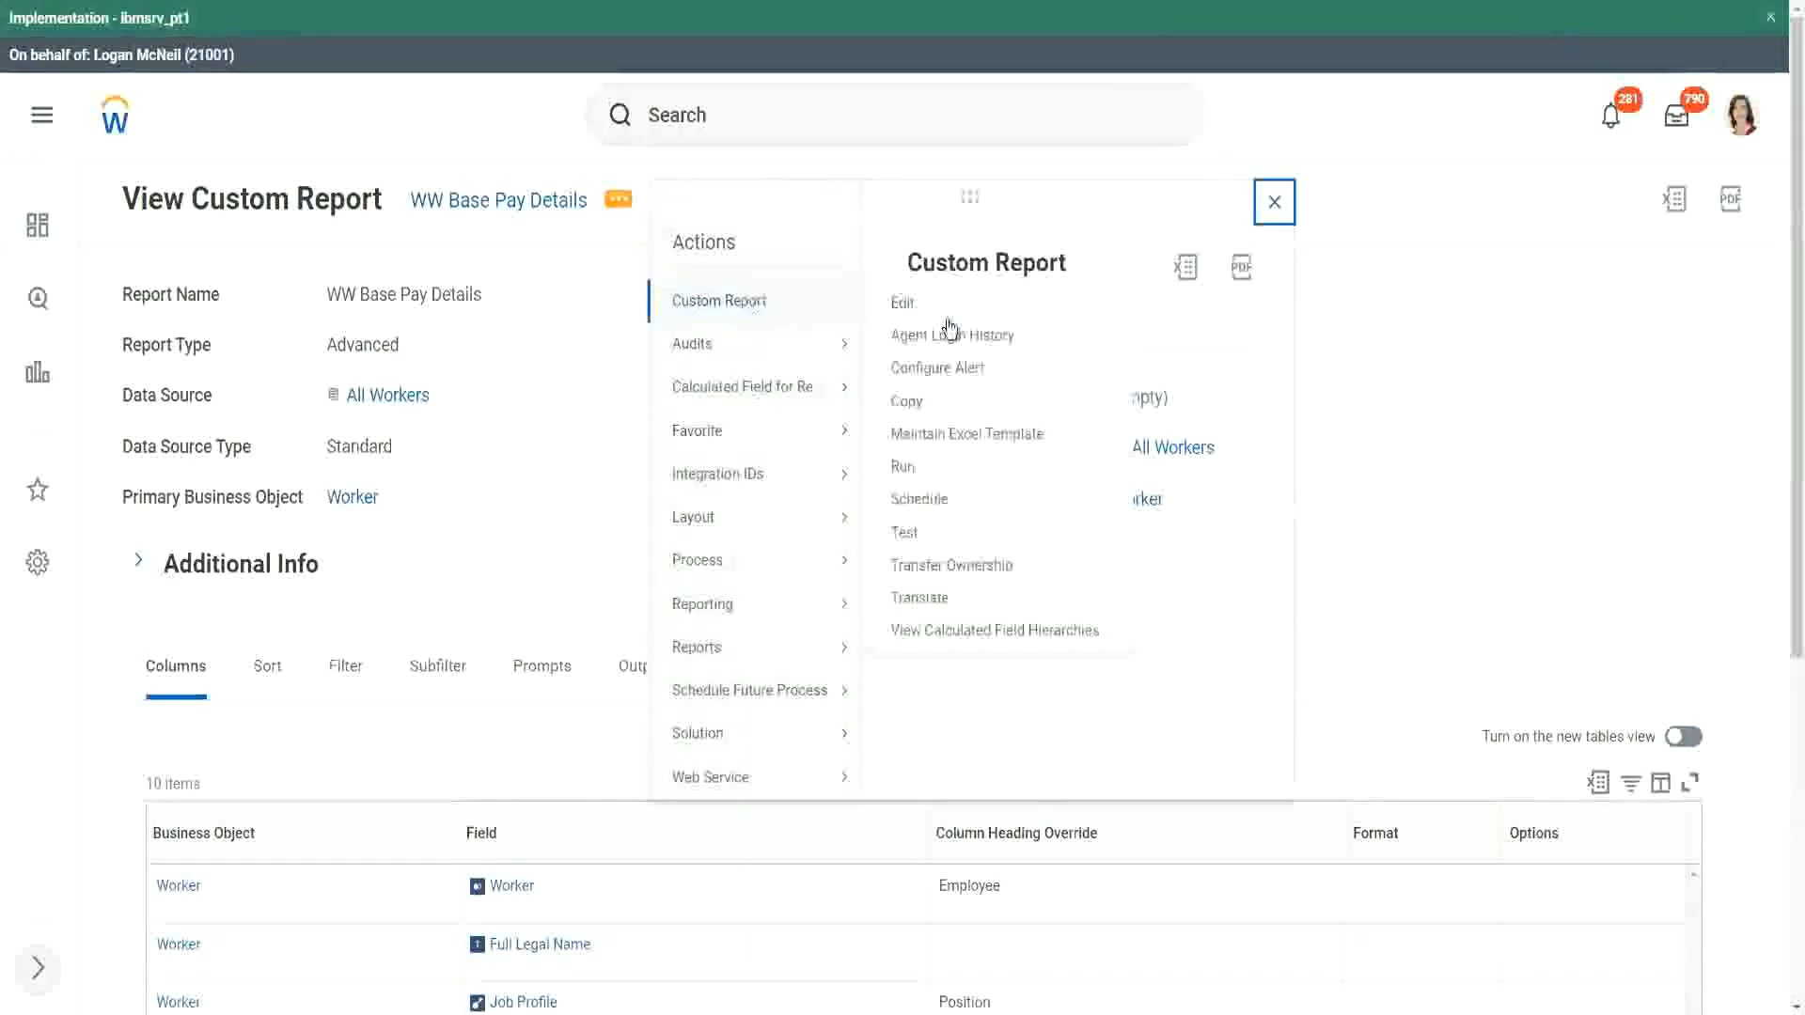
Step: Run the WW Base Pay Details report for hire dates from 04/25/2021 to 04/24/2022 without applying a saved filter
{"action": "left_click", "coordinate": [902, 470]}
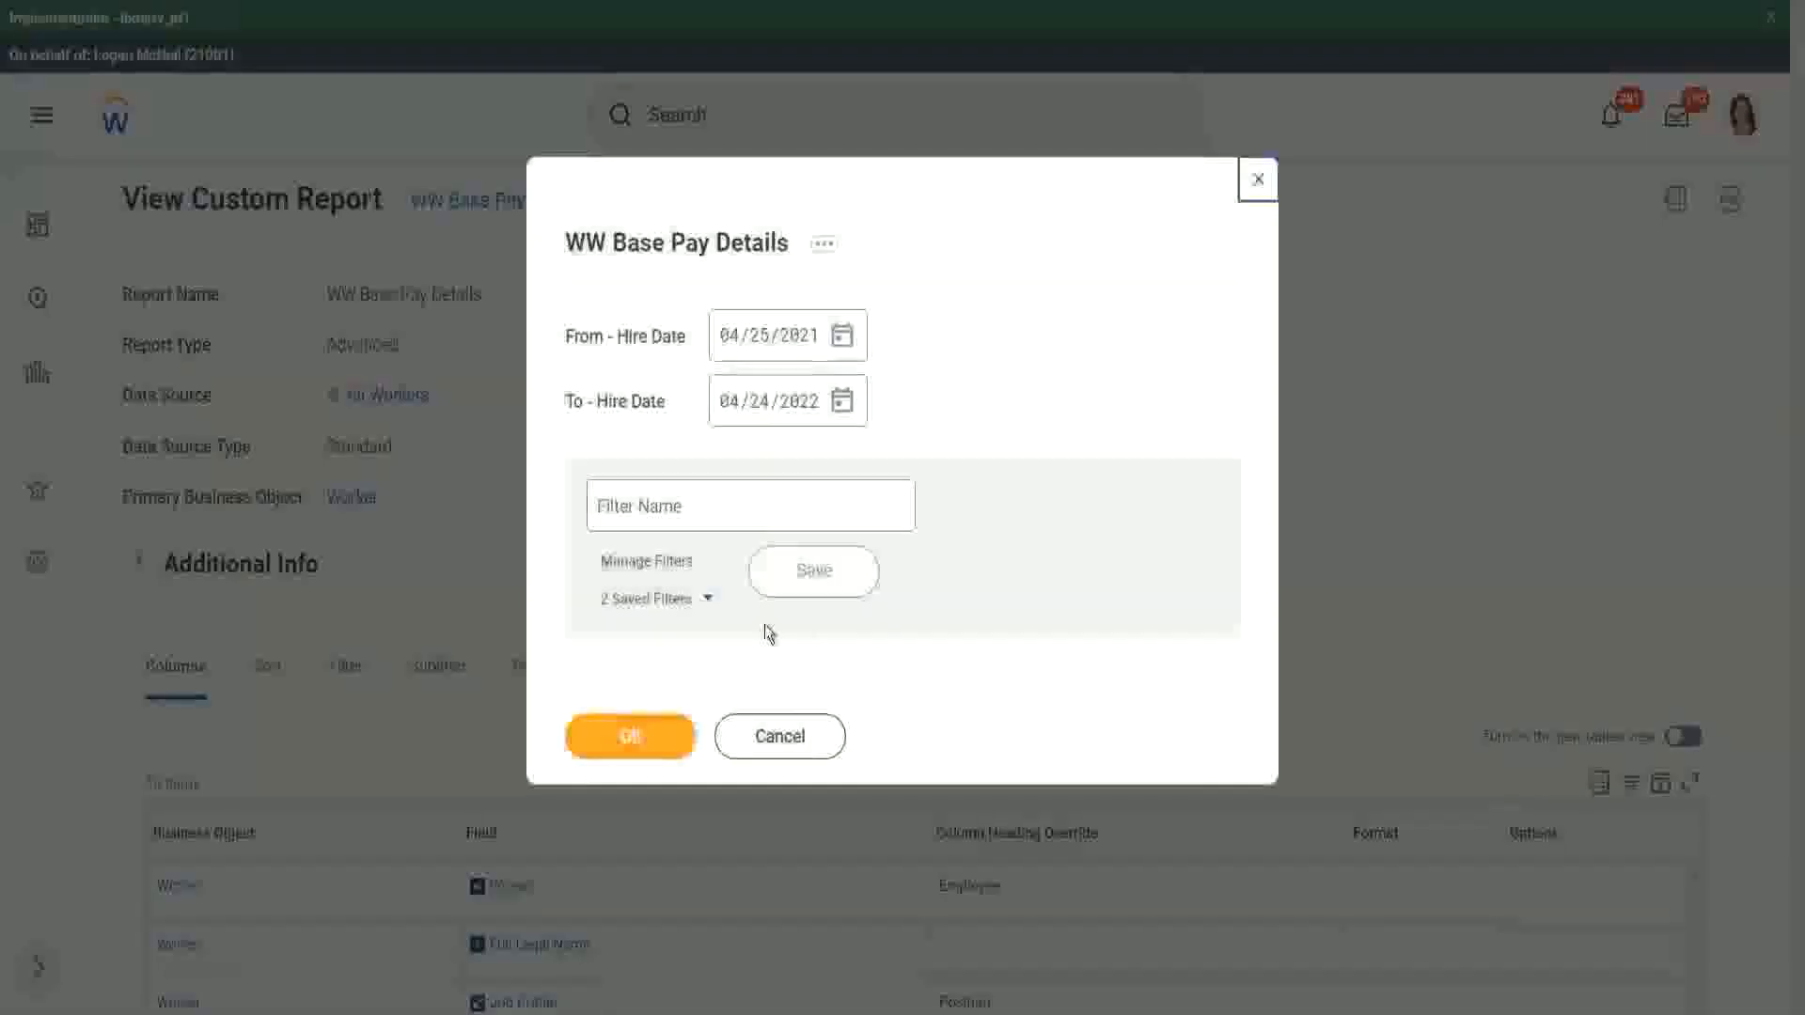
{"action": "left_click", "coordinate": [711, 607]}
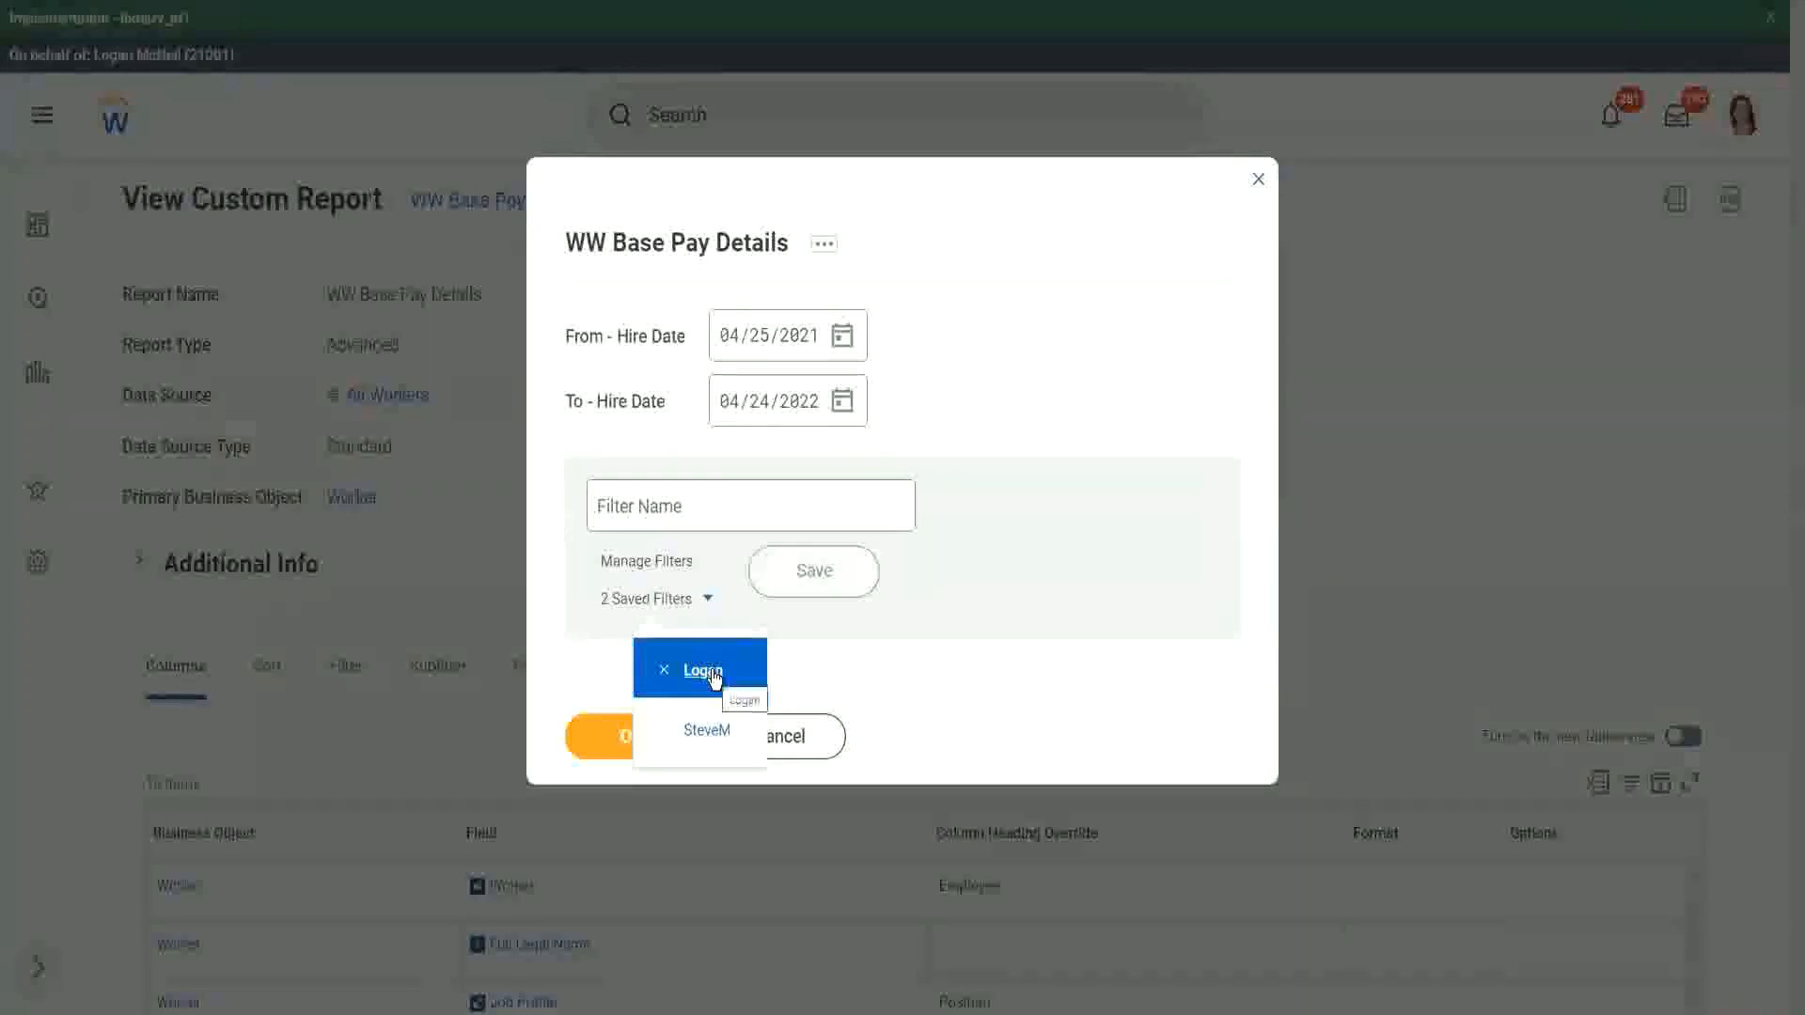
{"action": "left_click", "coordinate": [1030, 309]}
{"action": "left_click", "coordinate": [649, 740]}
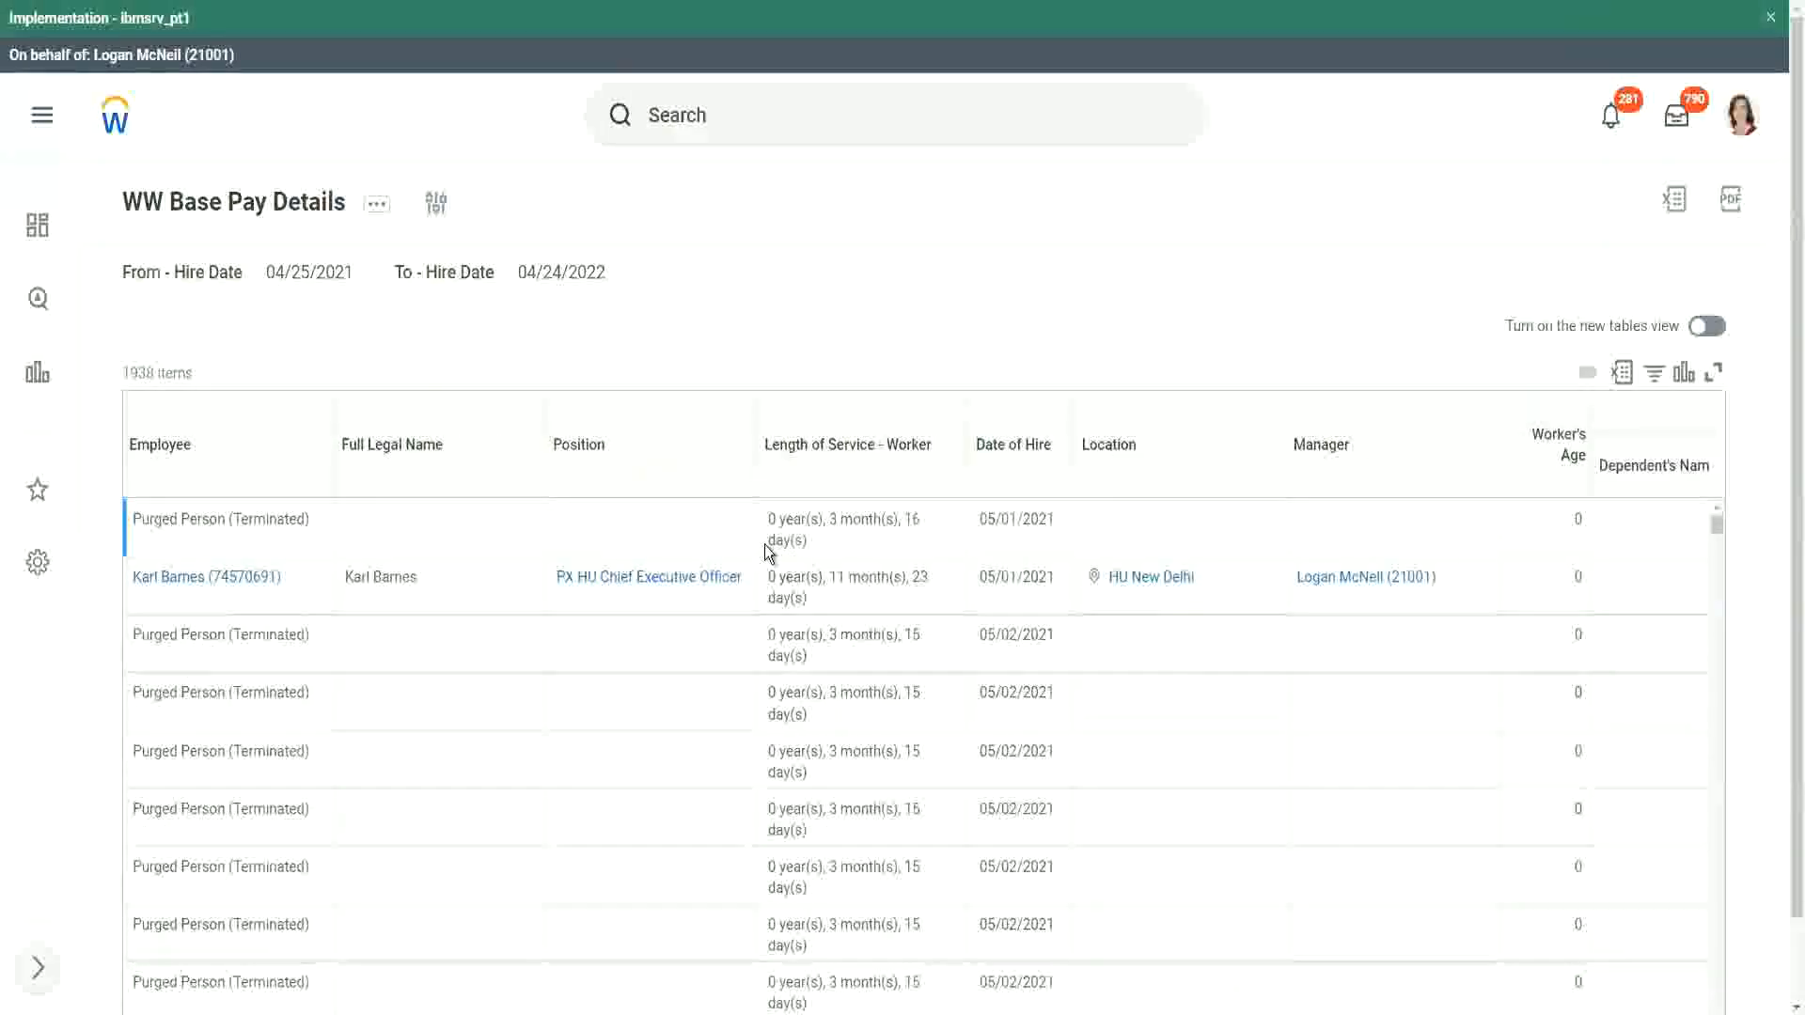
Step: Examine the report rows for entries in the Dependent's Name and Dependent's Age columns
{"action": "scroll", "coordinate": [597, 567], "scroll_direction": "down", "scroll_amount": 5}
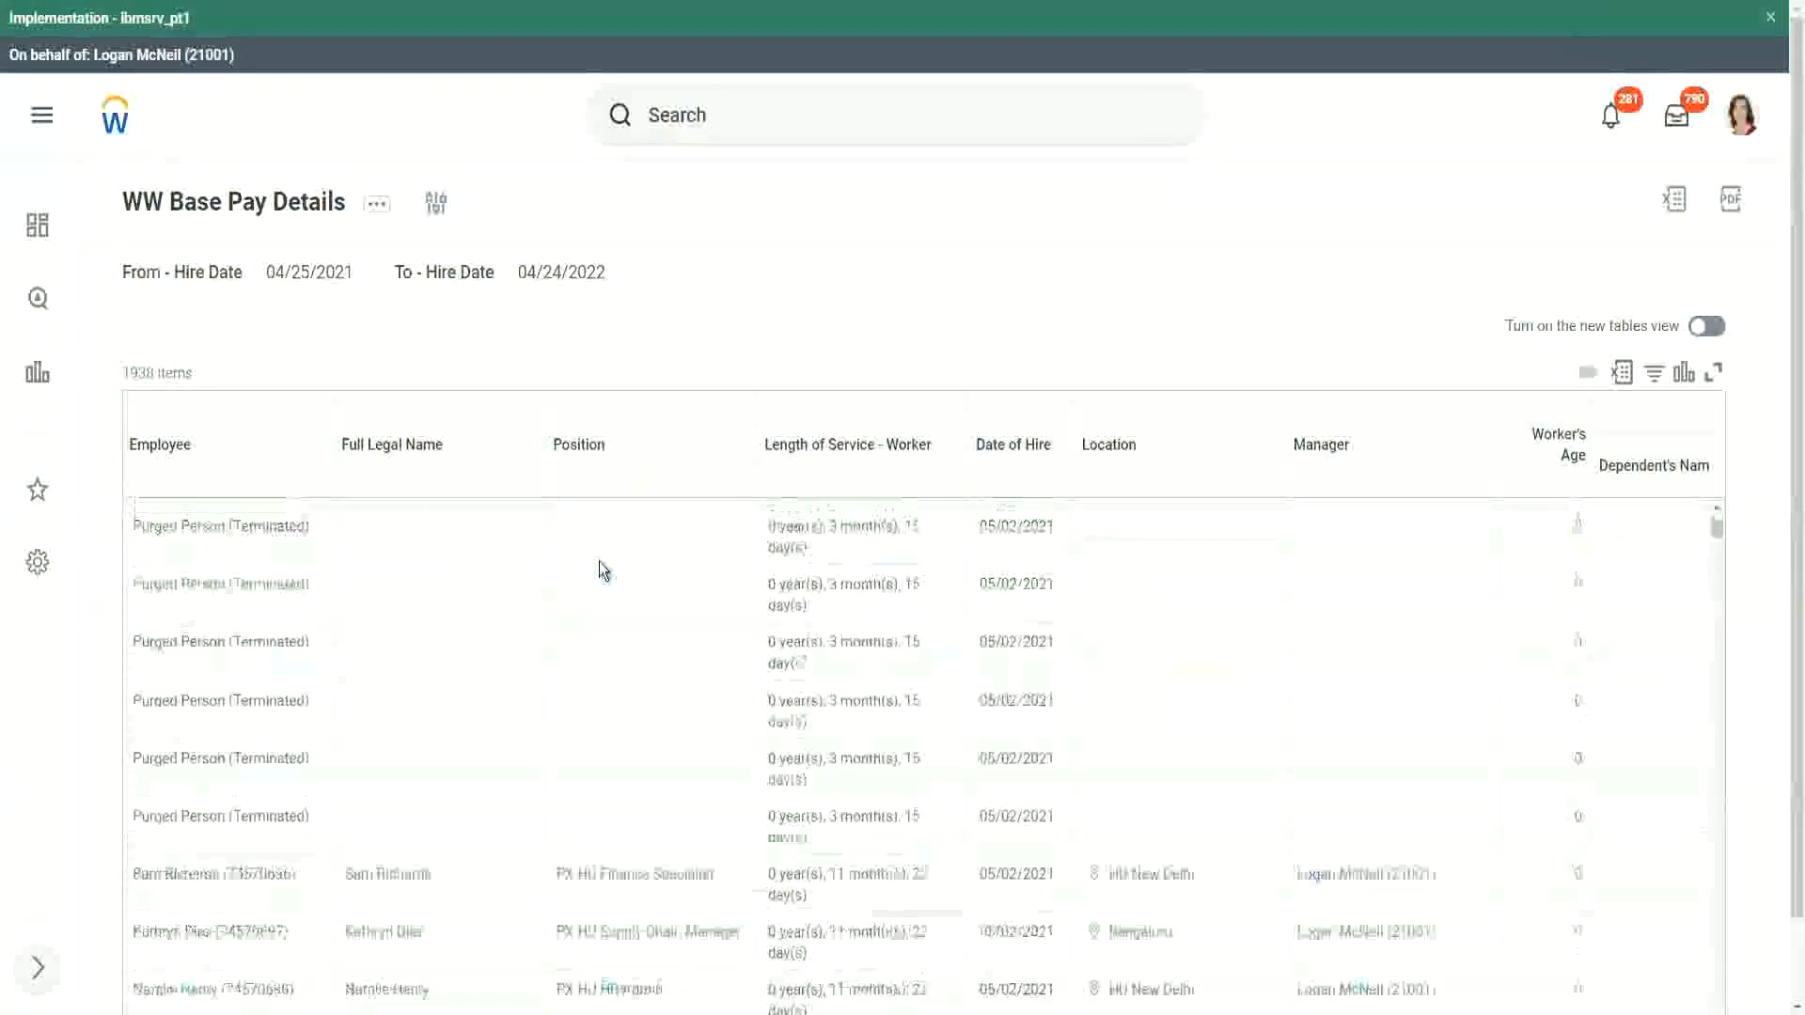
{"action": "scroll", "coordinate": [600, 561], "scroll_direction": "down", "scroll_amount": 5}
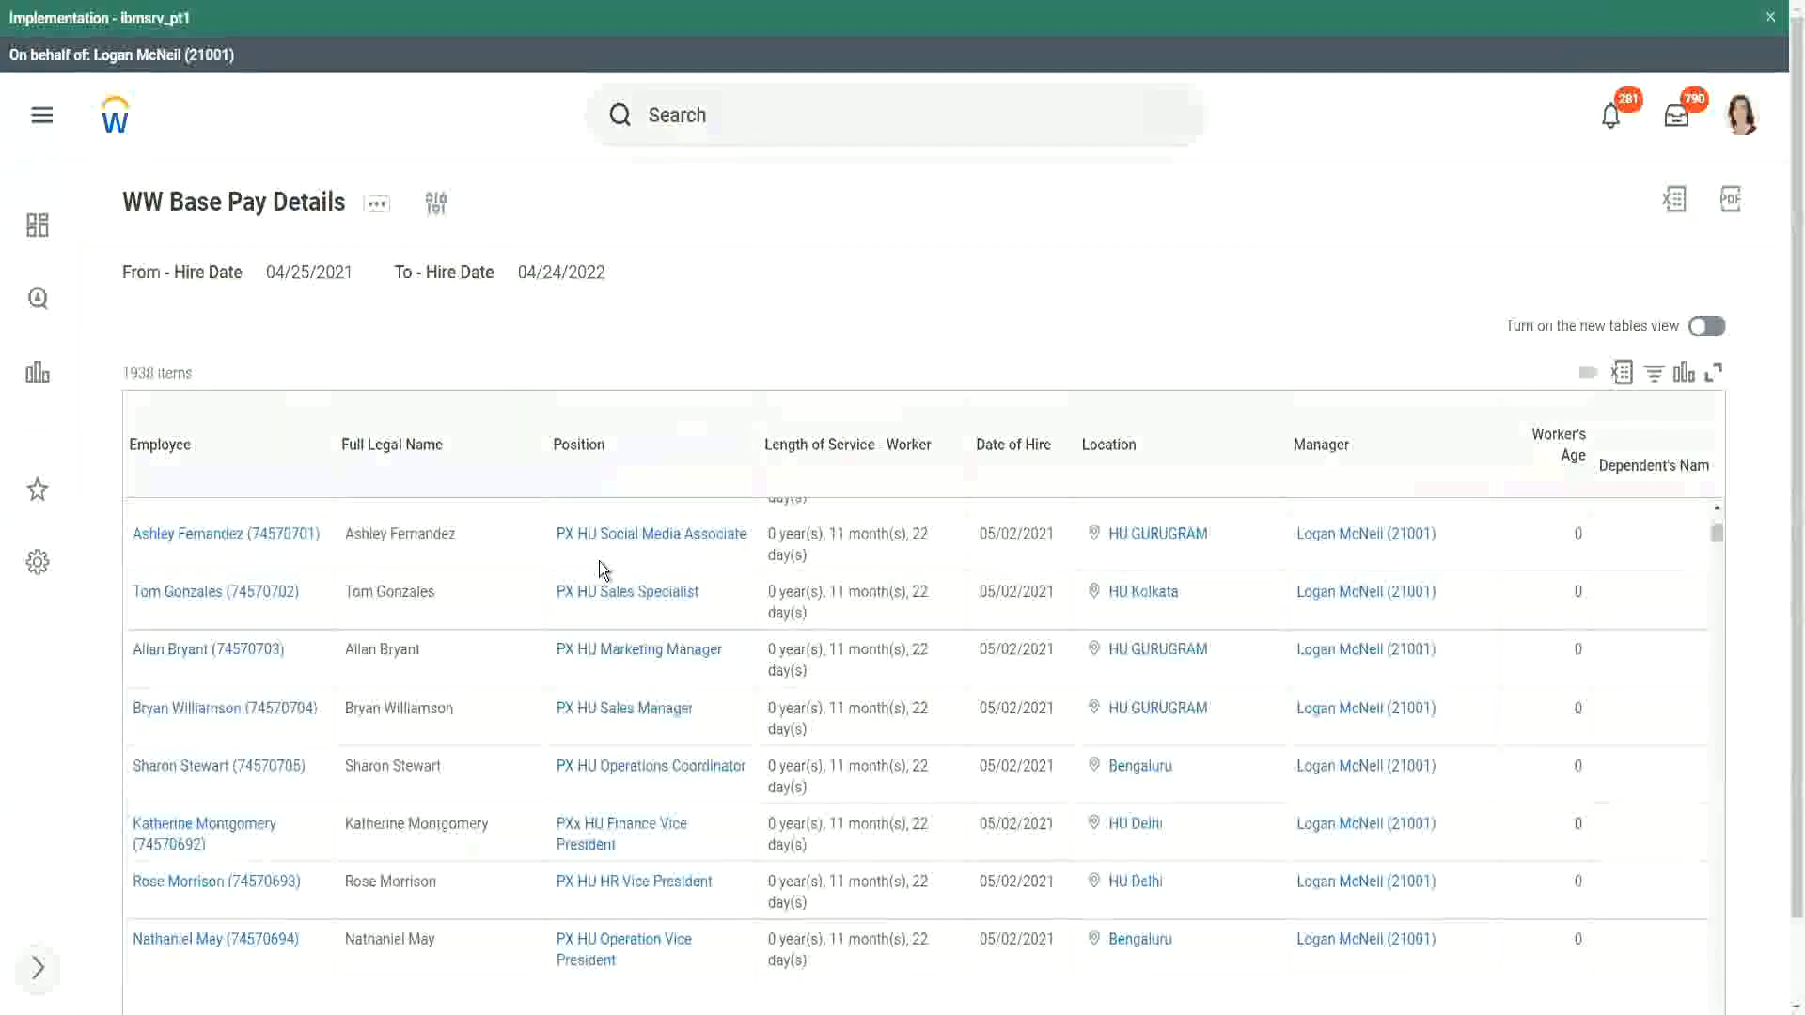
{"action": "scroll", "coordinate": [599, 561], "scroll_direction": "down", "scroll_amount": 1}
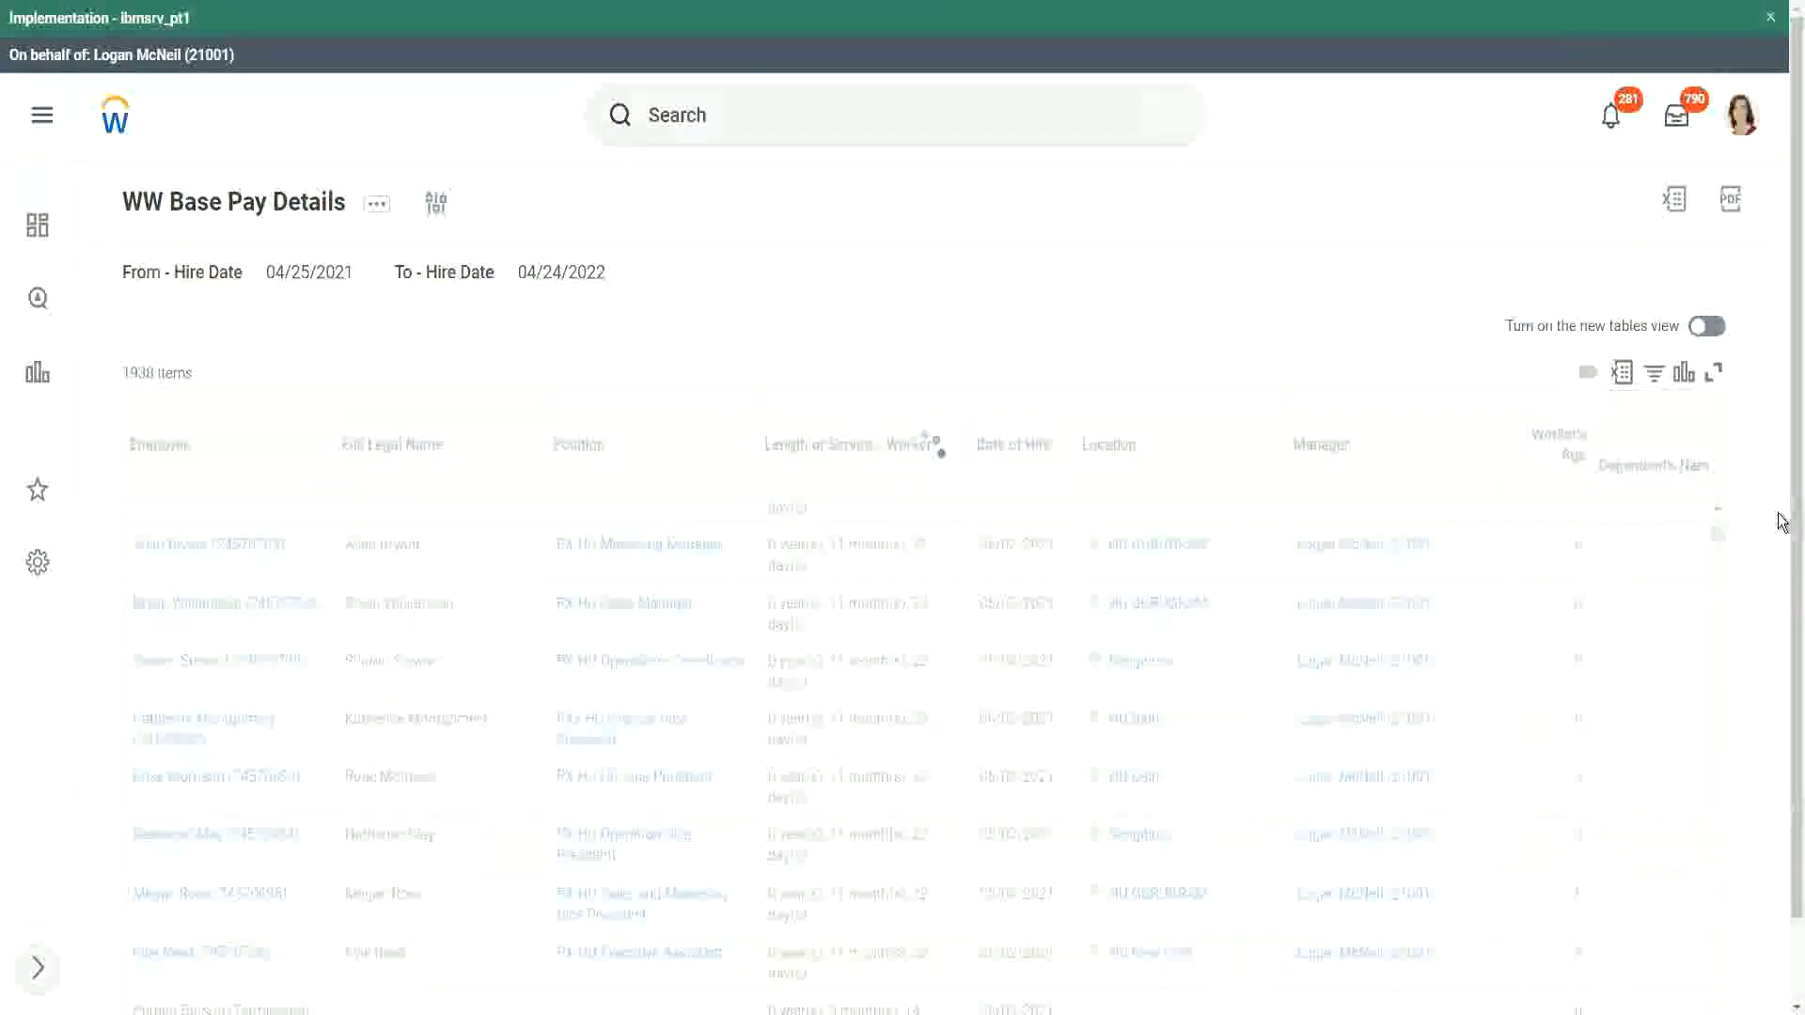
{"action": "scroll", "coordinate": [1784, 874], "scroll_direction": "down", "scroll_amount": 1}
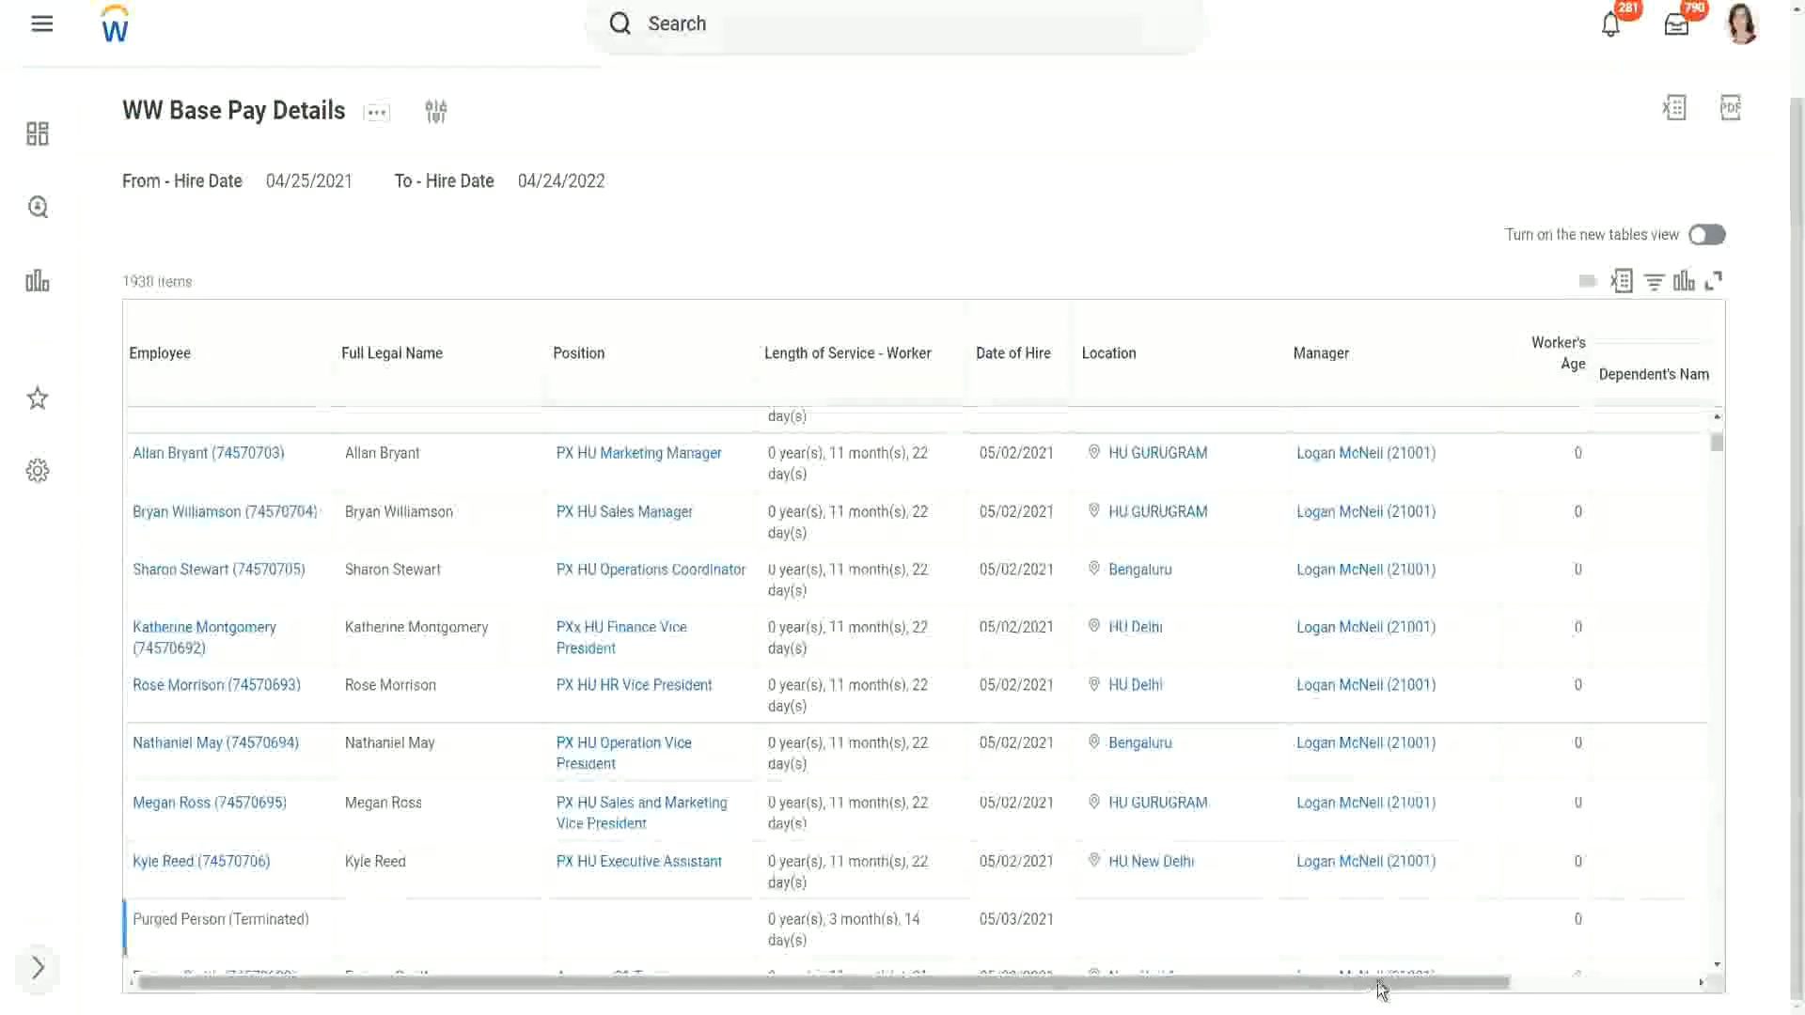
{"action": "left_click_drag", "start_coordinate": [1381, 987], "coordinate": [1620, 891]}
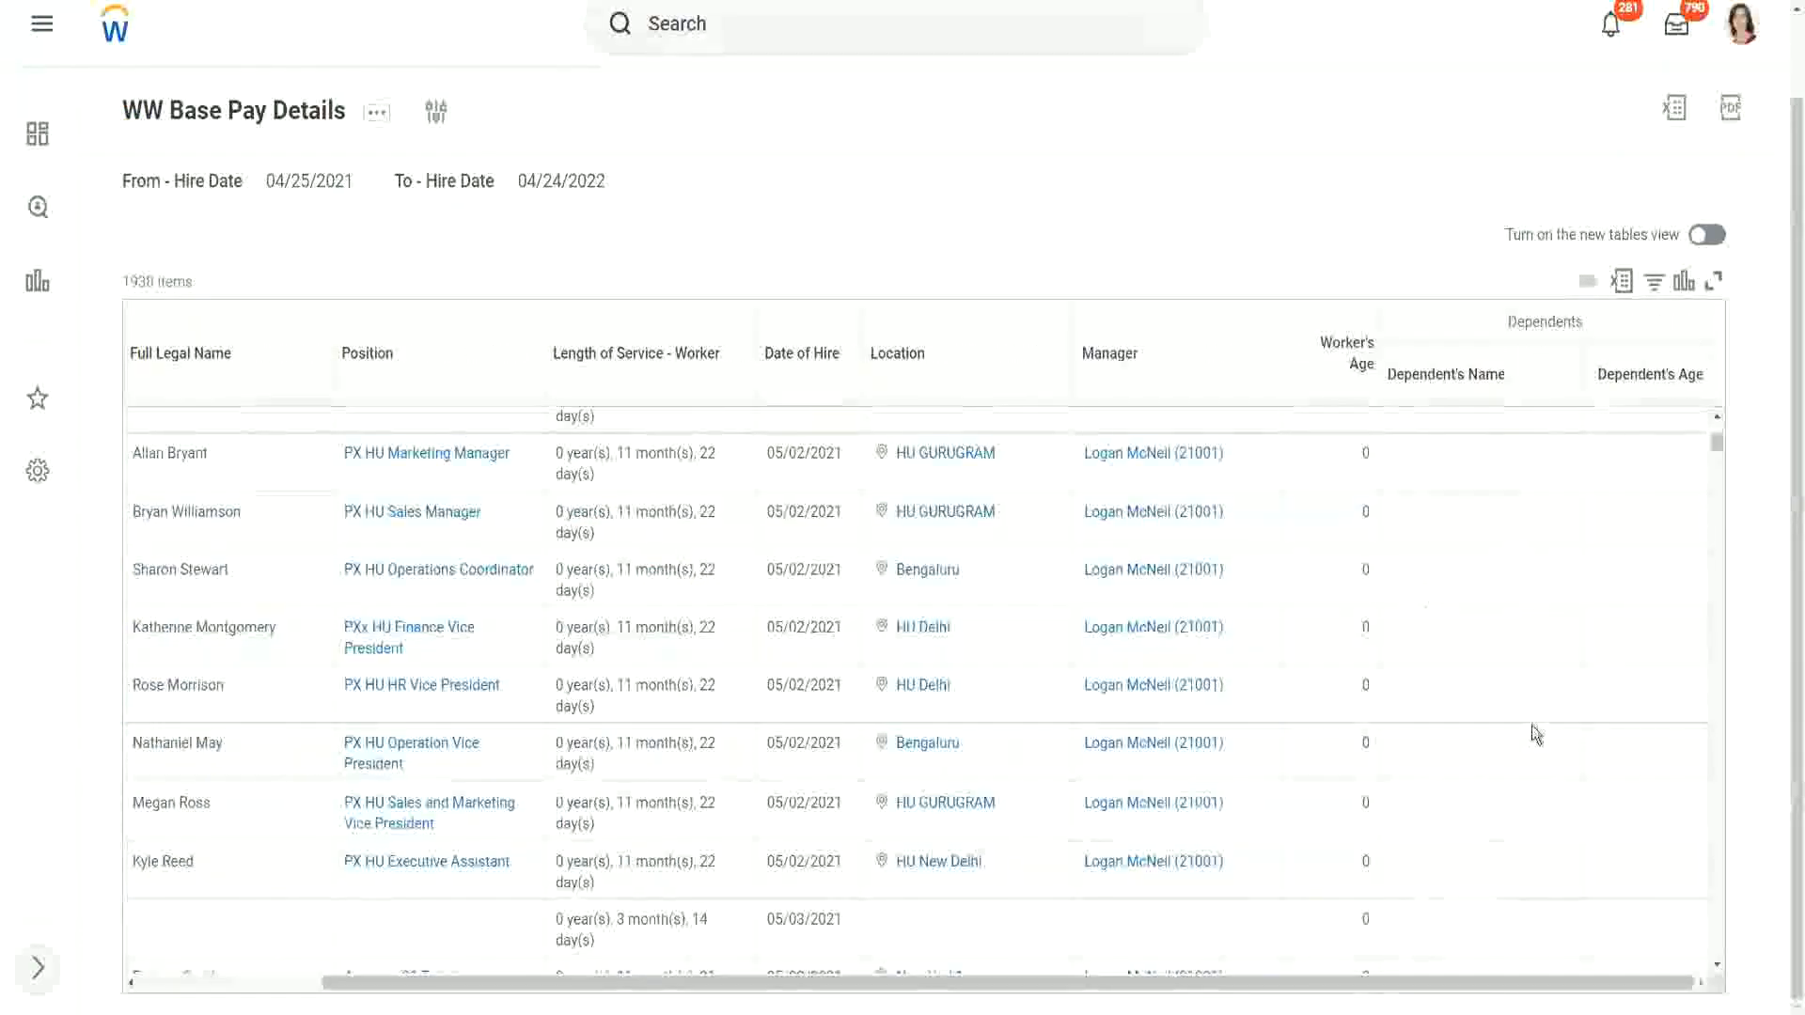
{"action": "scroll", "coordinate": [1599, 644], "scroll_direction": "down", "scroll_amount": 1}
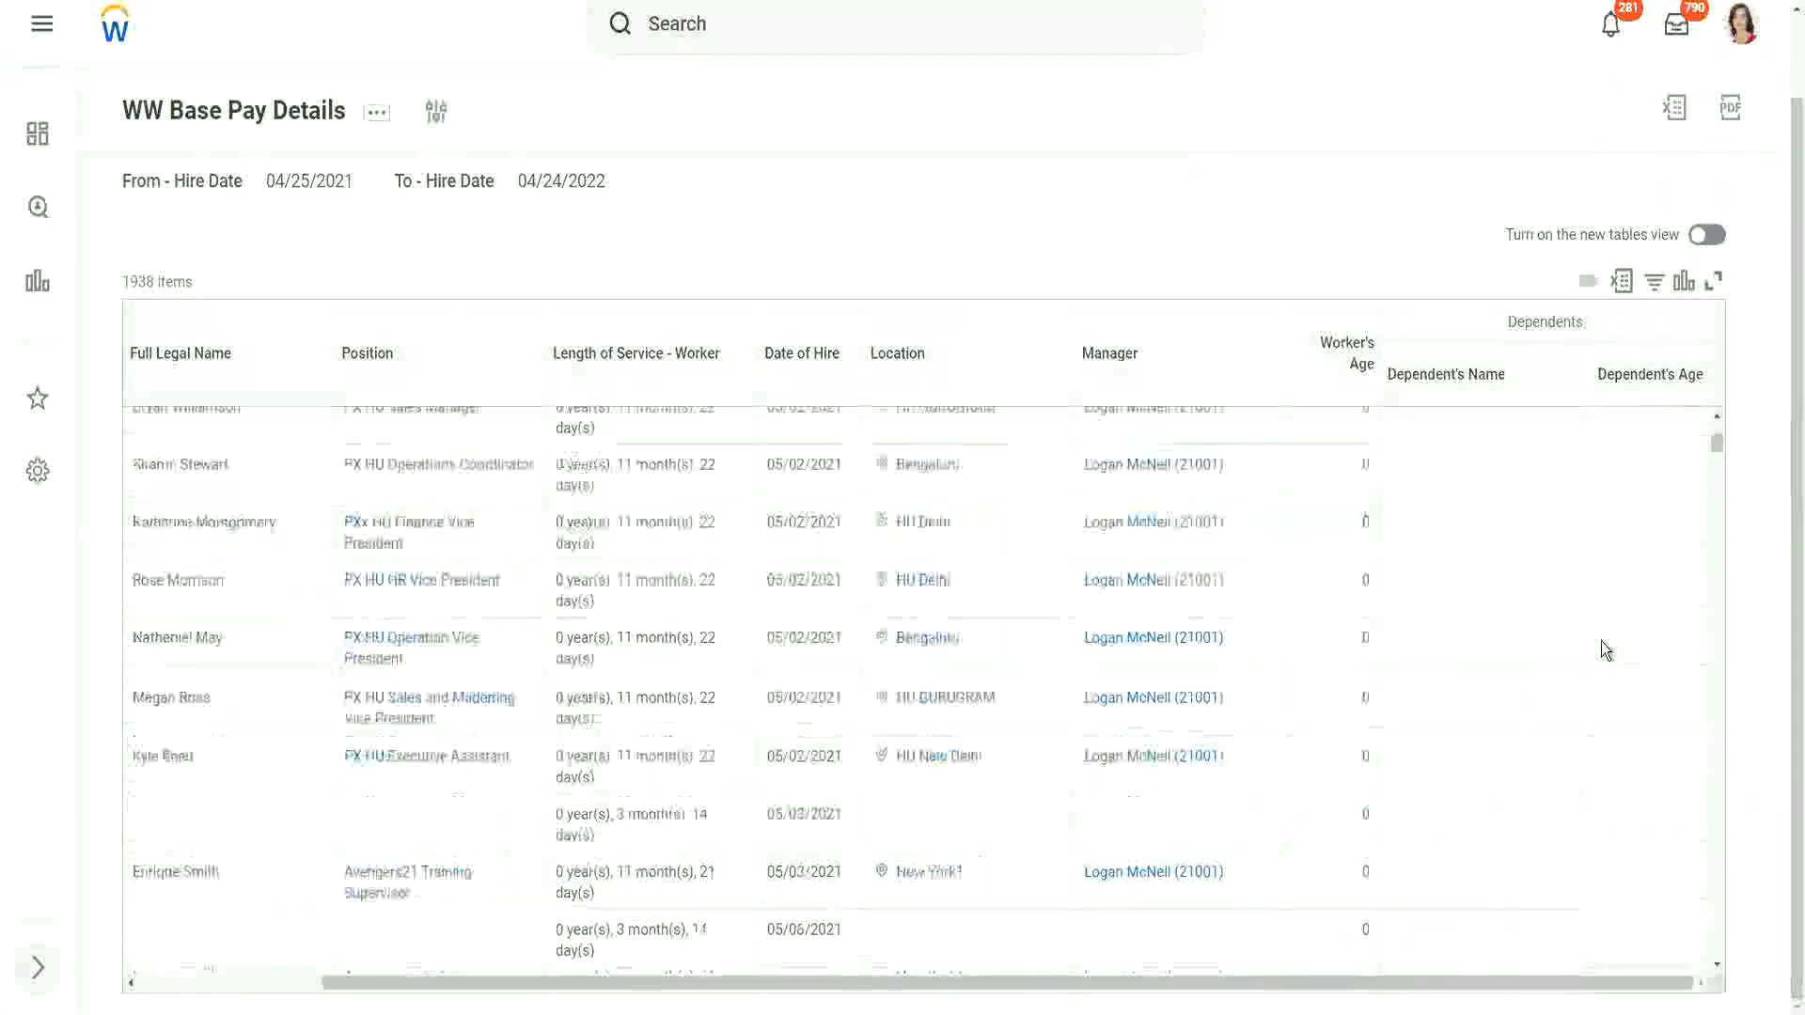
{"action": "scroll", "coordinate": [1600, 641], "scroll_direction": "down", "scroll_amount": 8}
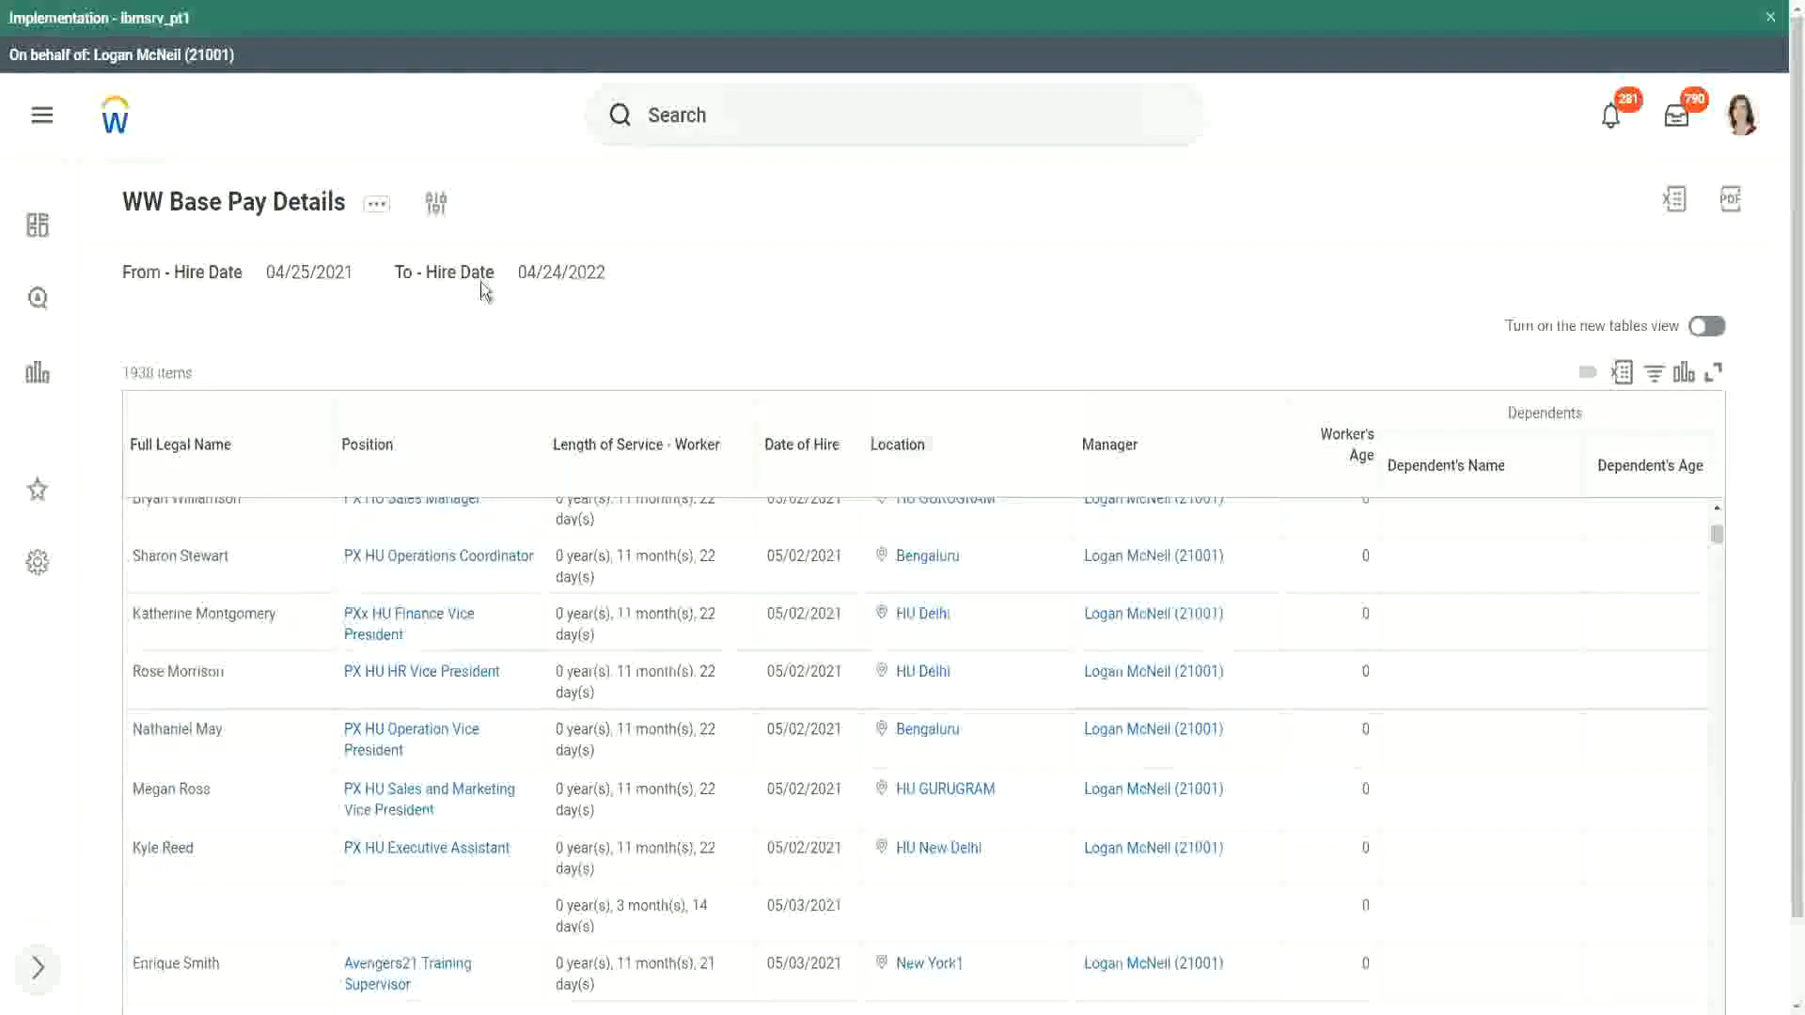
Step: Rerun the report with From - Hire Date 01/01/2000 and To - Hire Date 12/31/2000
{"action": "left_click", "coordinate": [438, 207]}
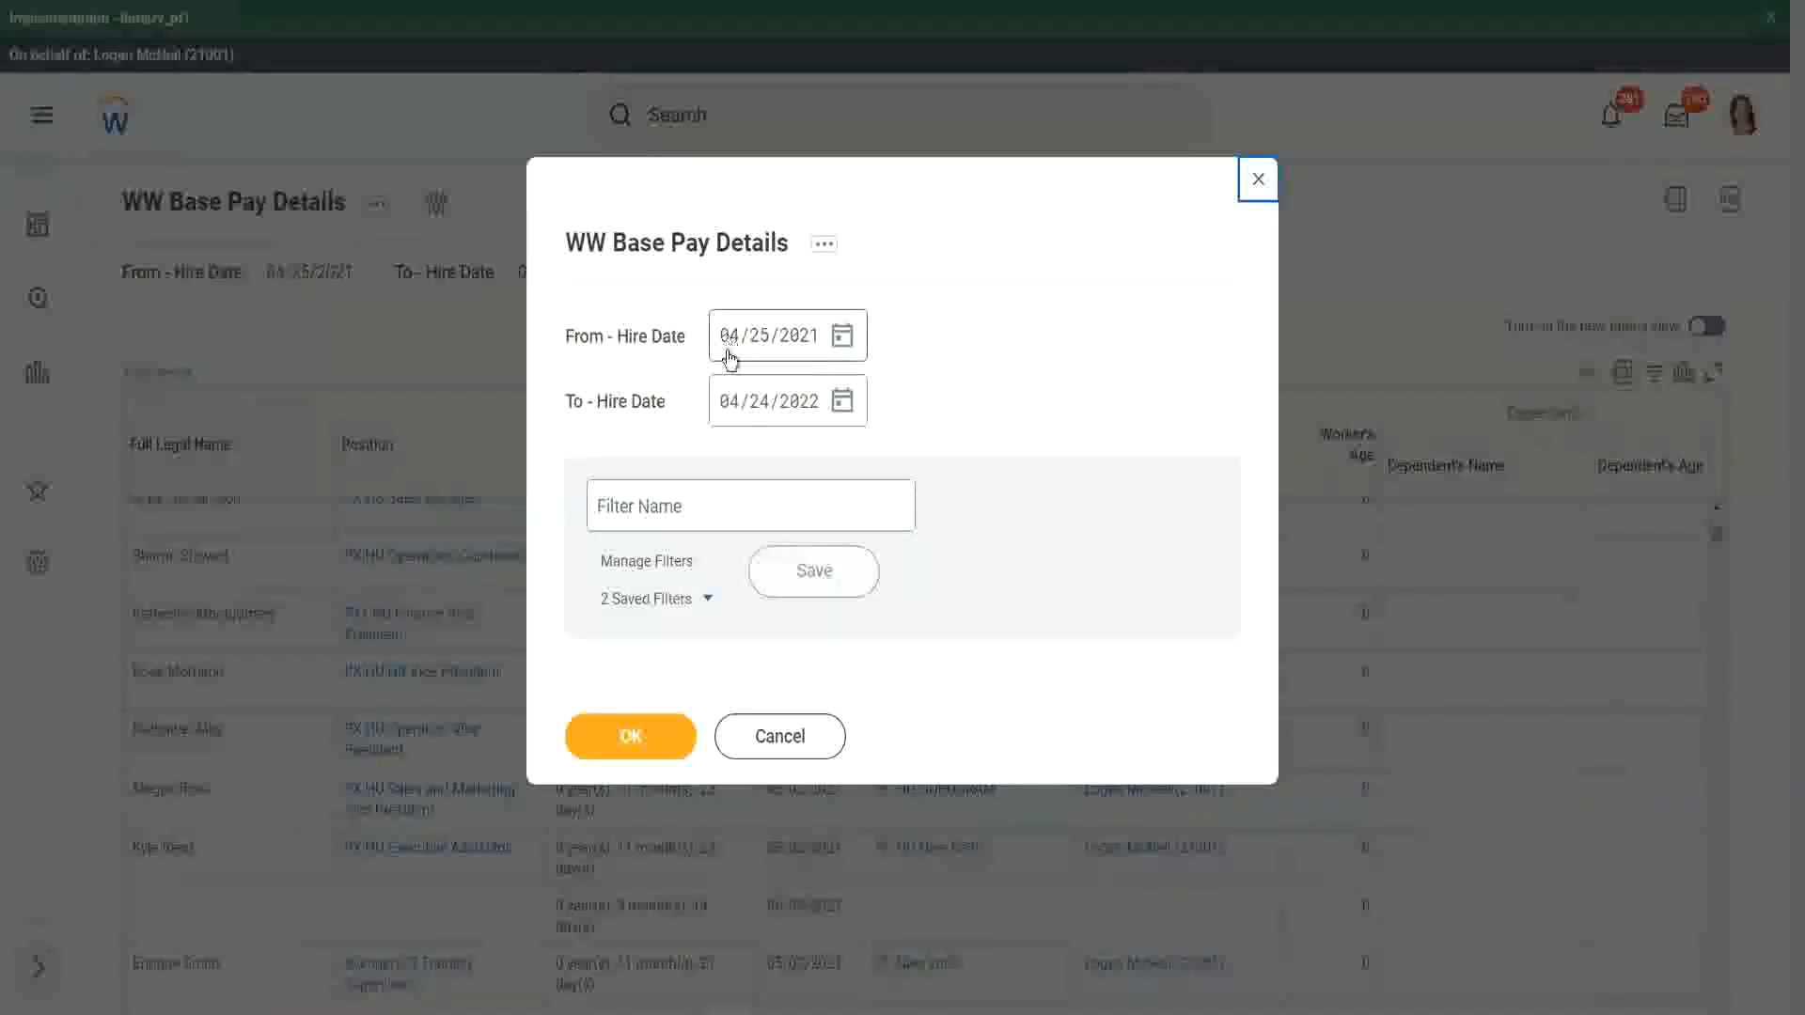
{"action": "left_click", "coordinate": [730, 354]}
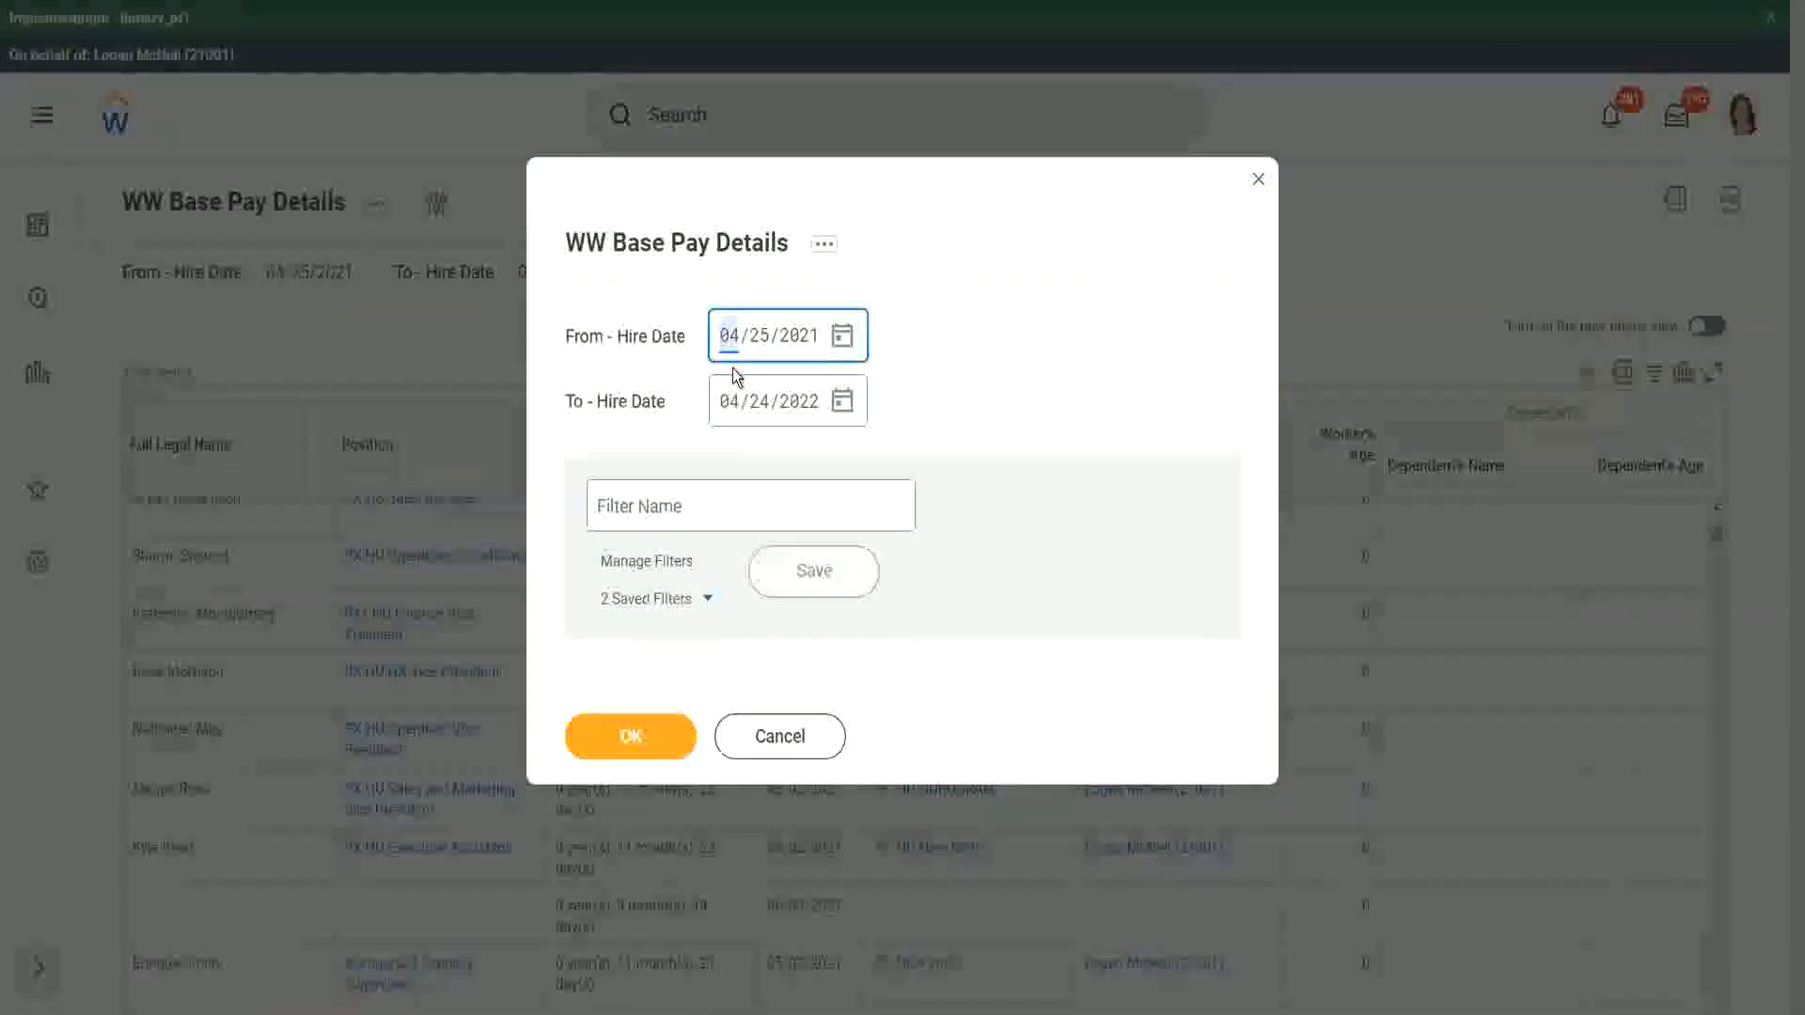
{"action": "type", "text": "01/01/200"}
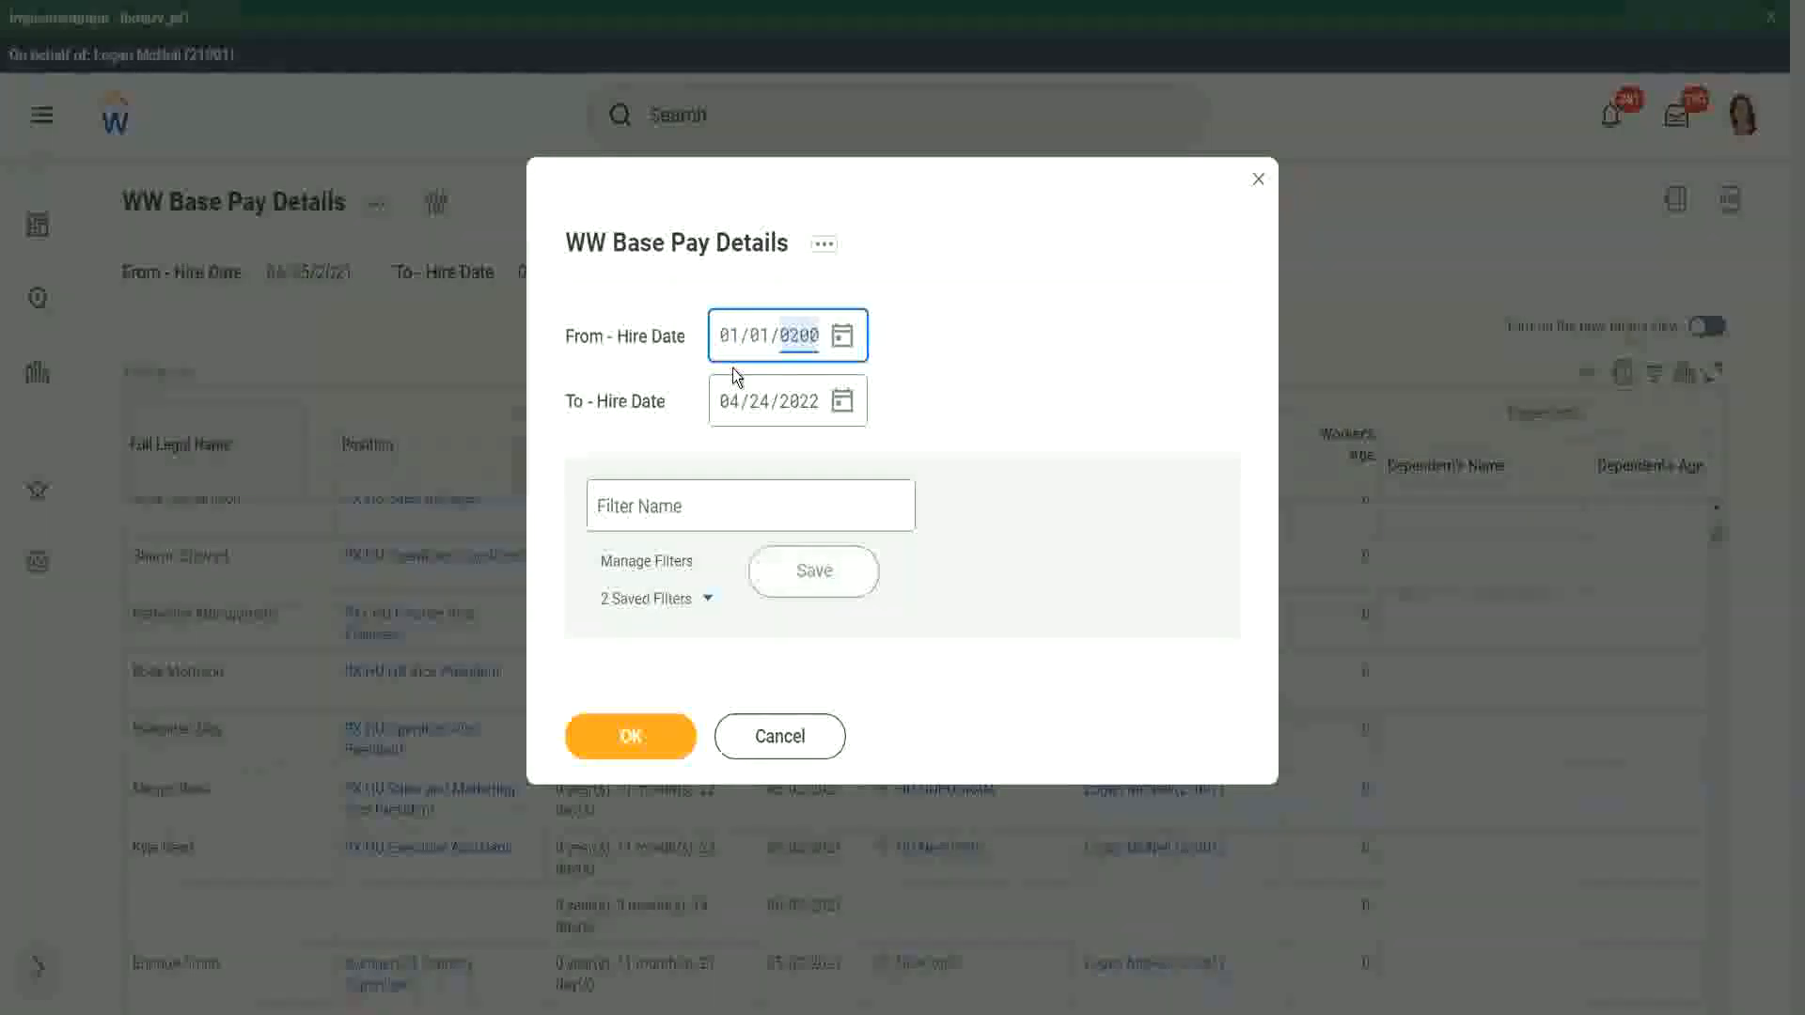
{"action": "type", "text": "0"}
{"action": "key", "text": "Tab"}
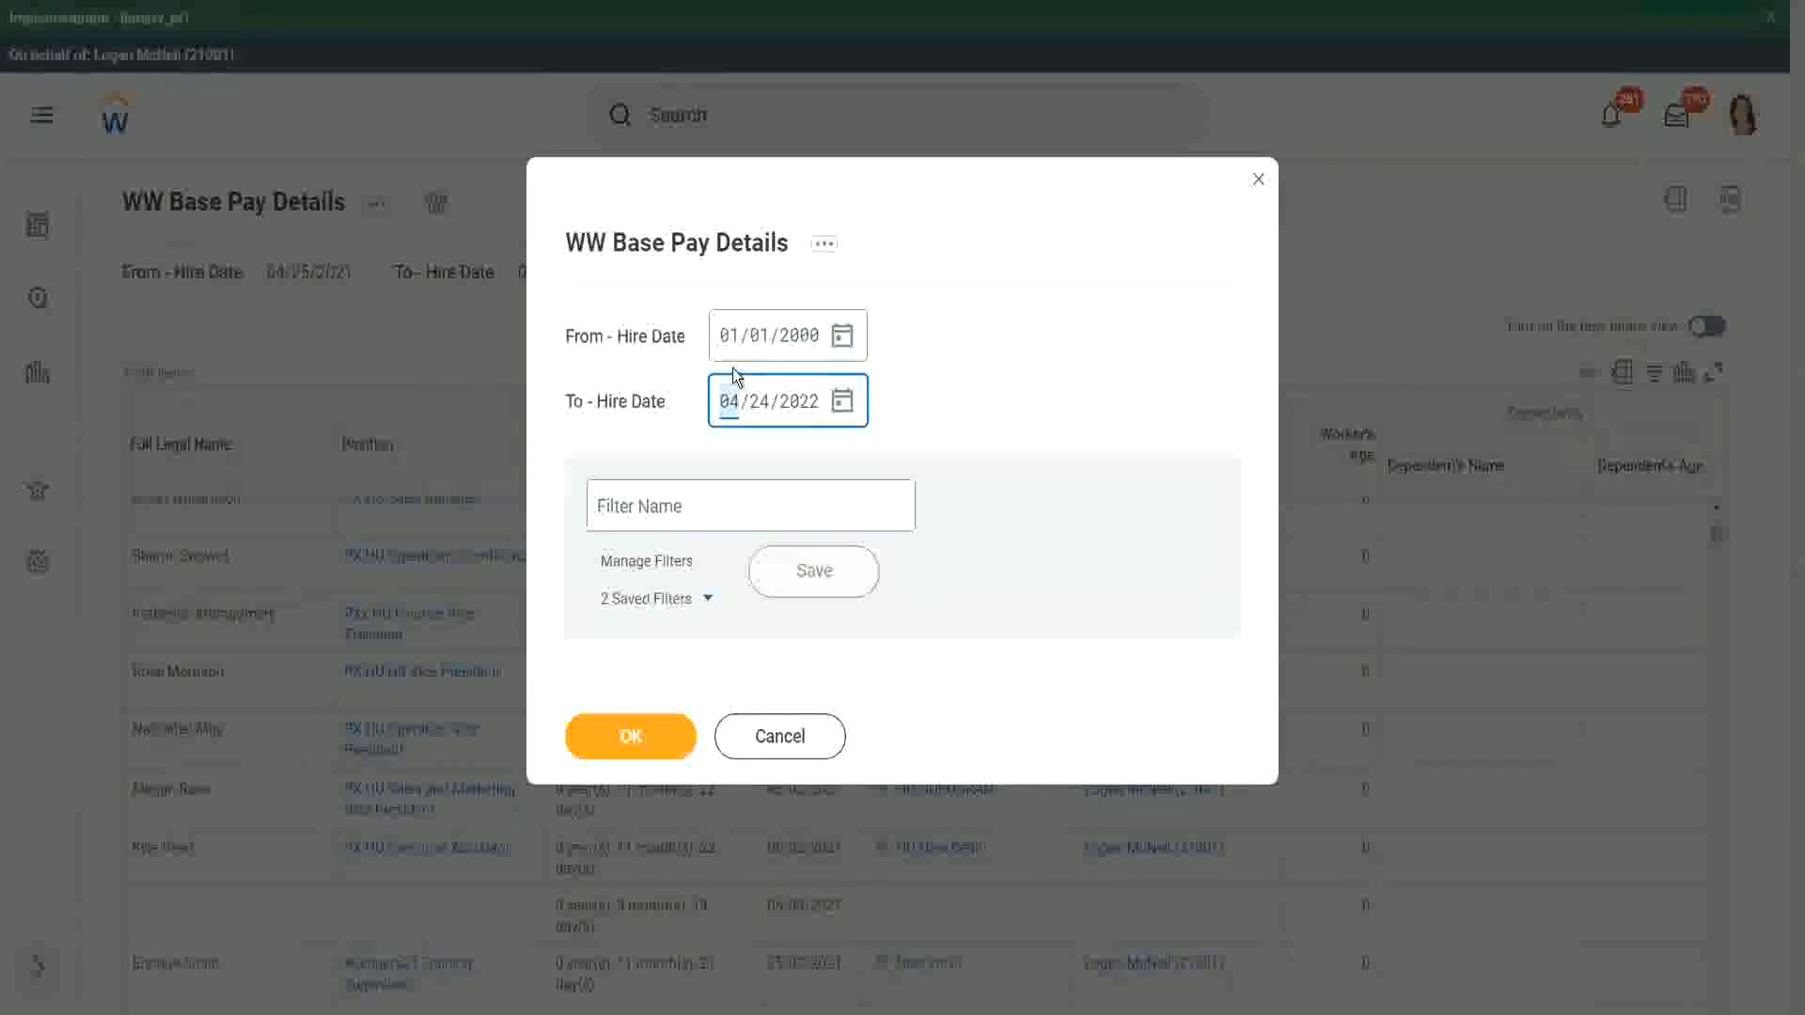
{"action": "type", "text": "12312000"}
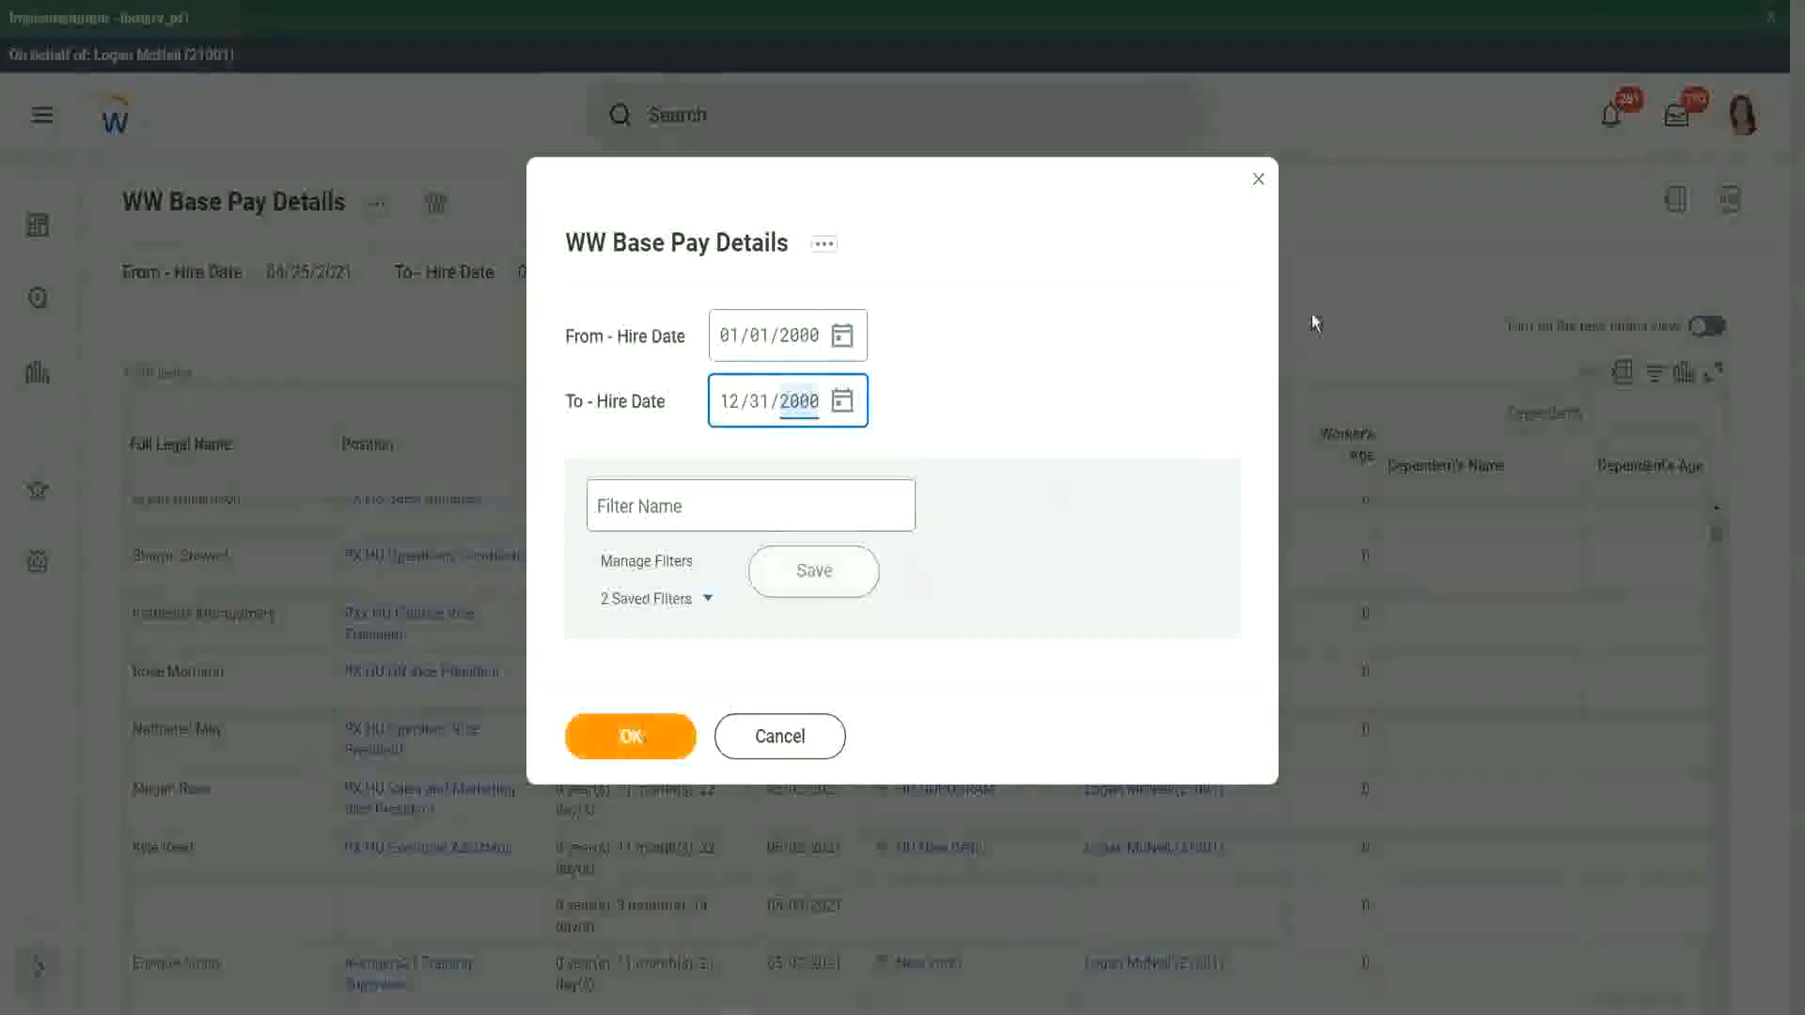
{"action": "key", "text": "Return"}
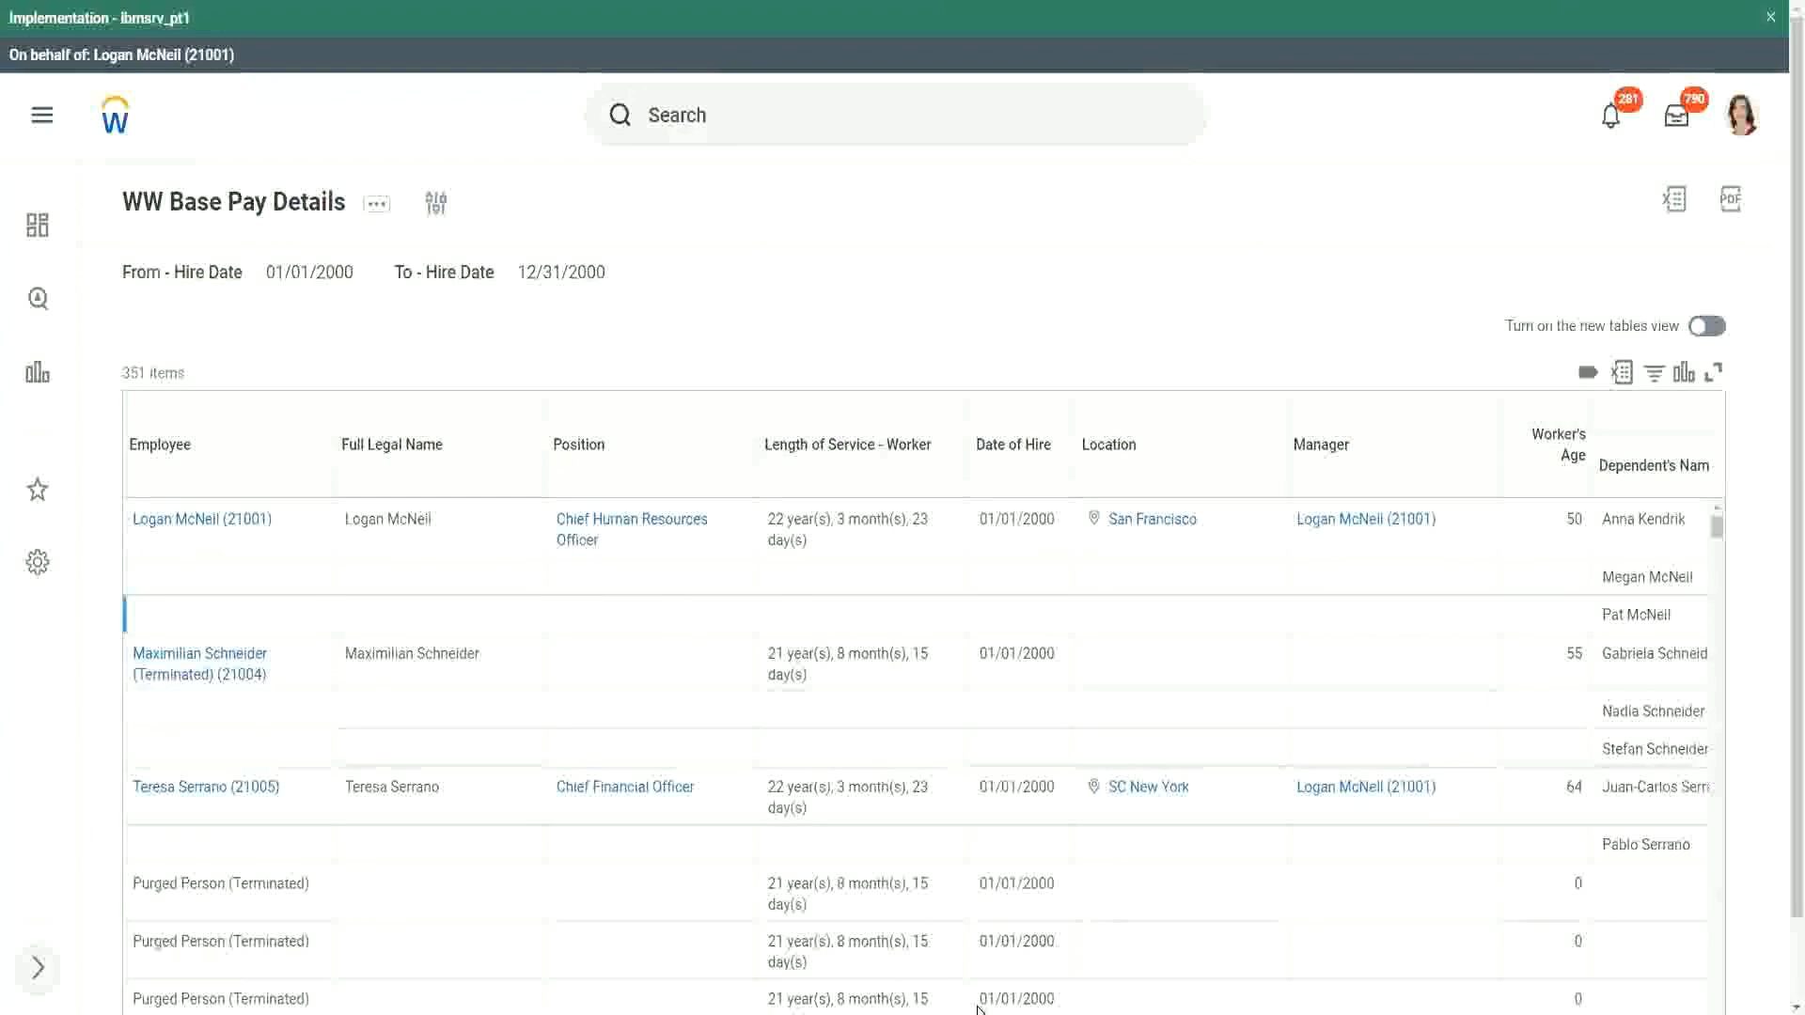
Step: Examine the names and ages of each worker's dependents, comparing the ages listed for the second worker
{"action": "scroll", "coordinate": [1781, 872], "scroll_direction": "down", "scroll_amount": 1}
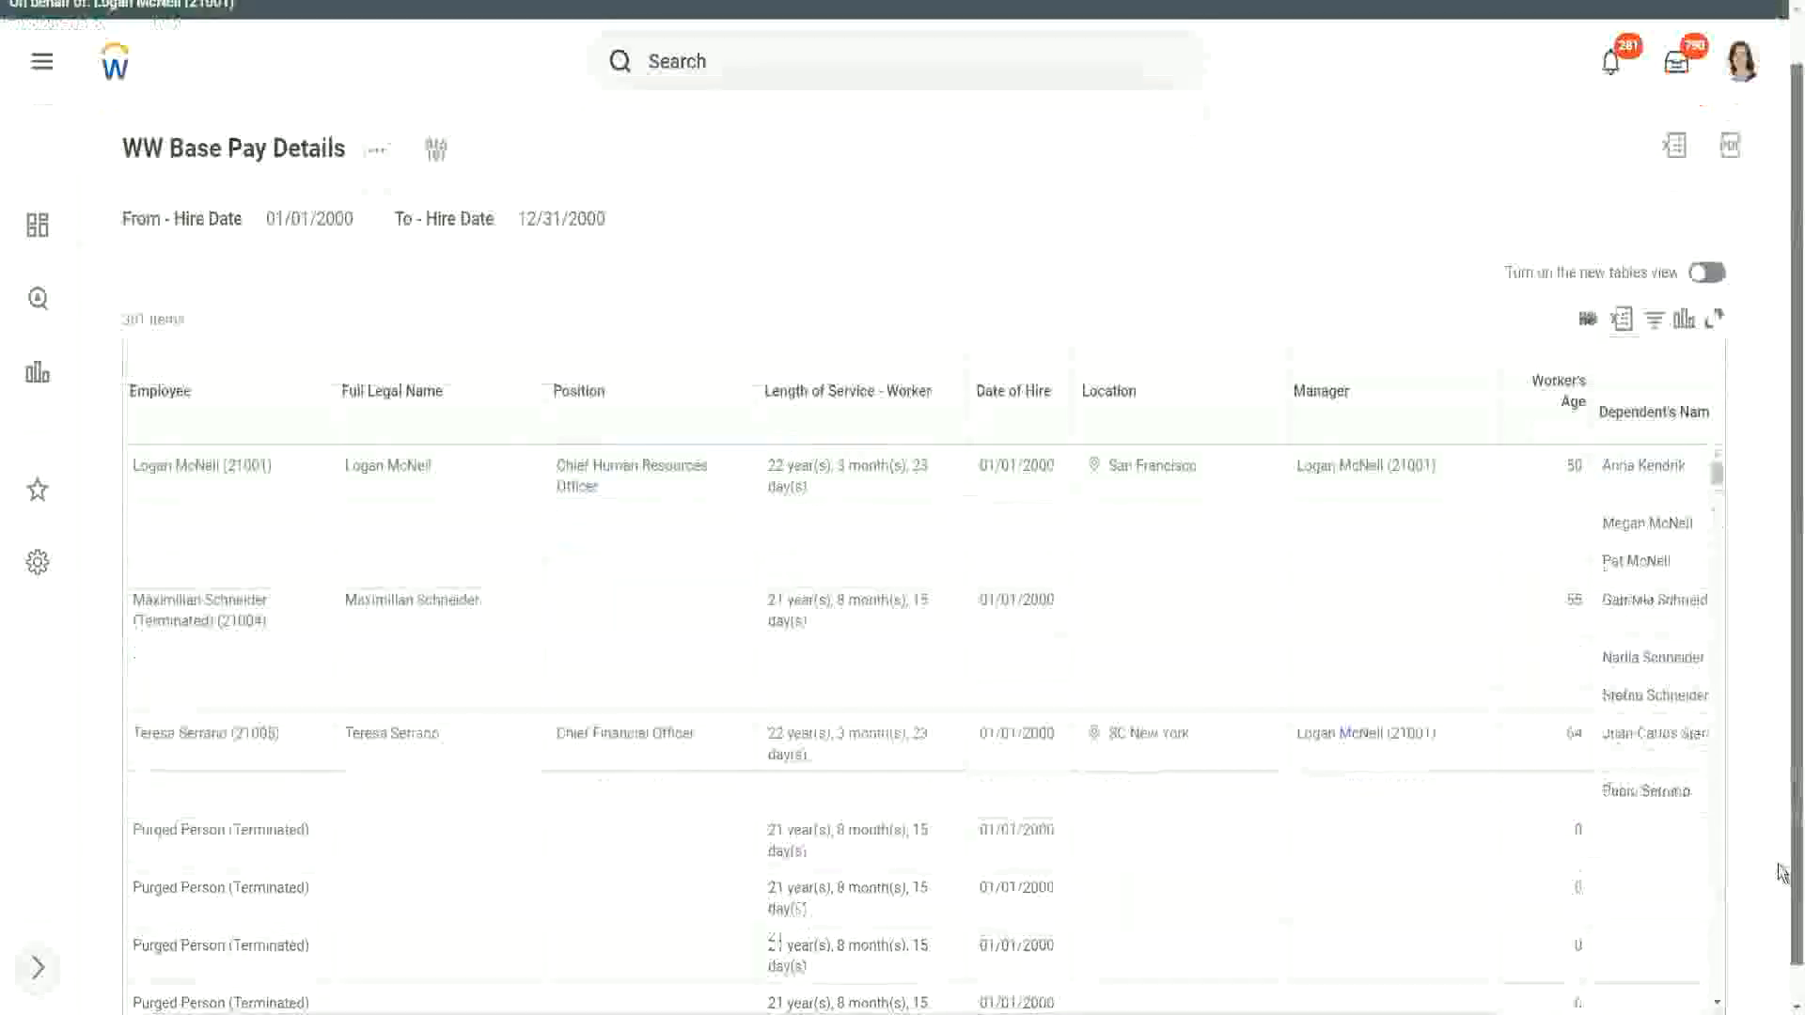
{"action": "left_click_drag", "start_coordinate": [1321, 990], "coordinate": [1624, 995]}
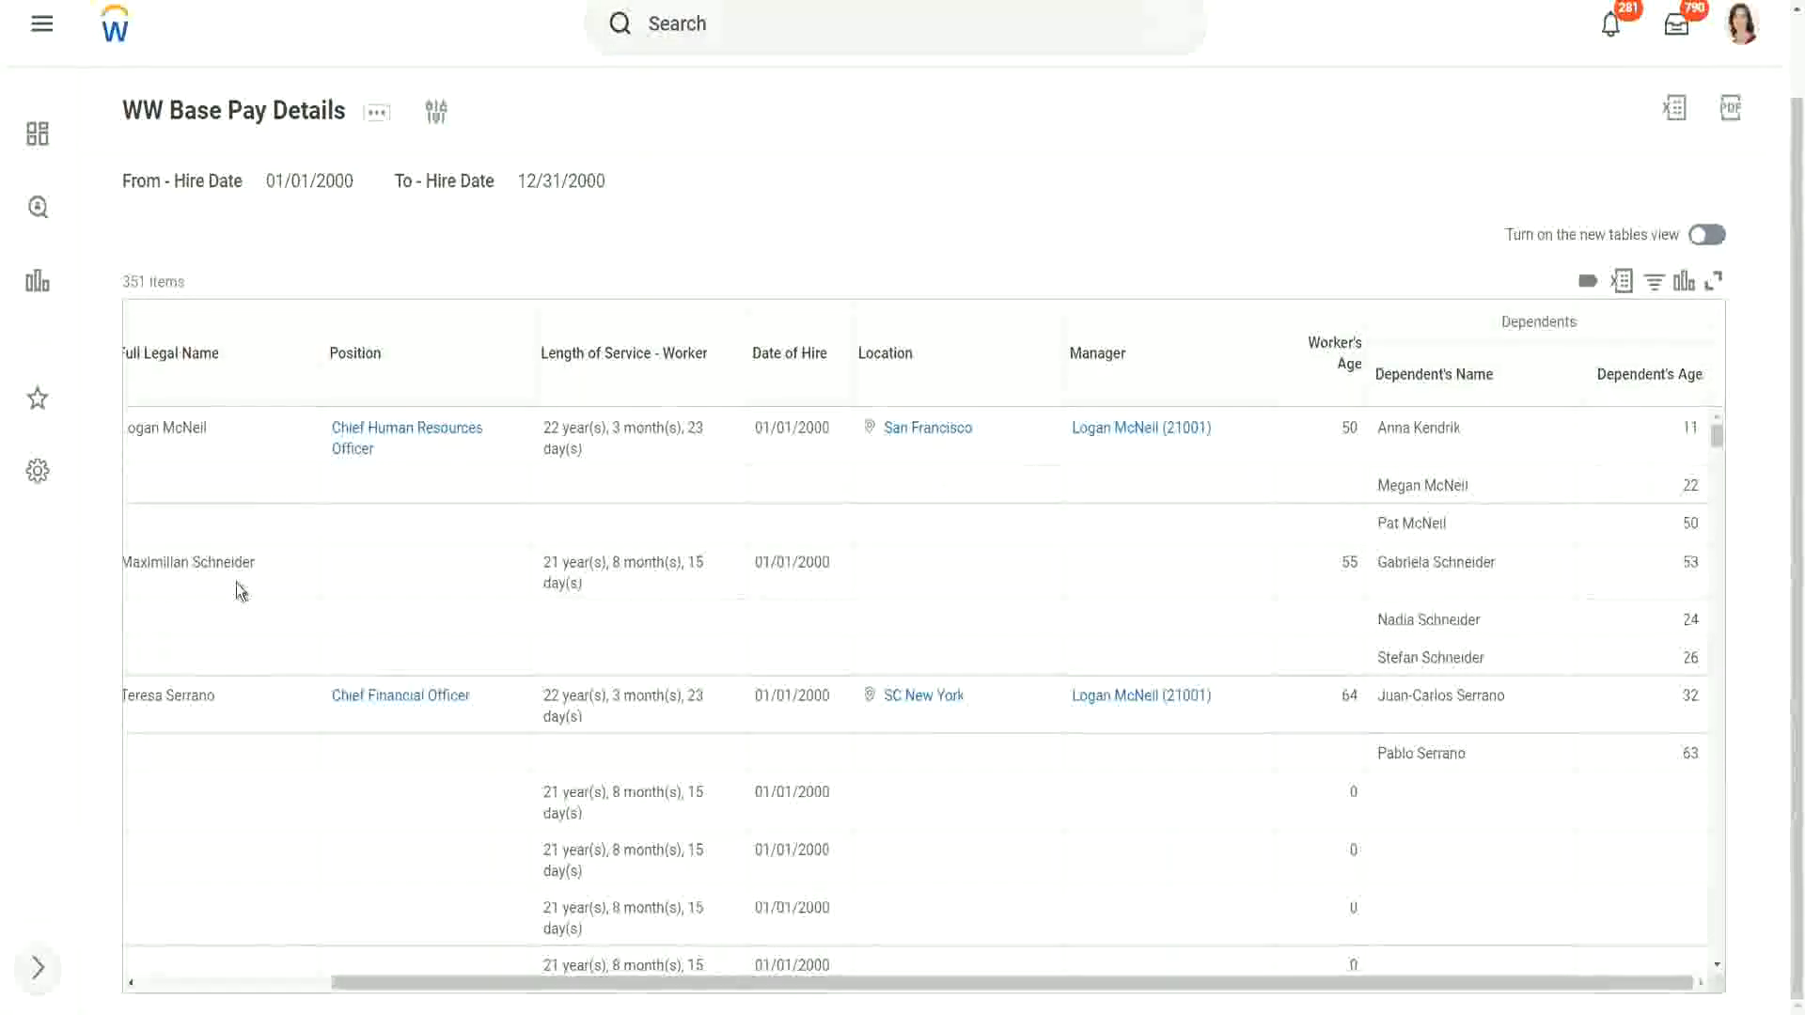
{"action": "left_click_drag", "start_coordinate": [255, 554], "coordinate": [151, 561]}
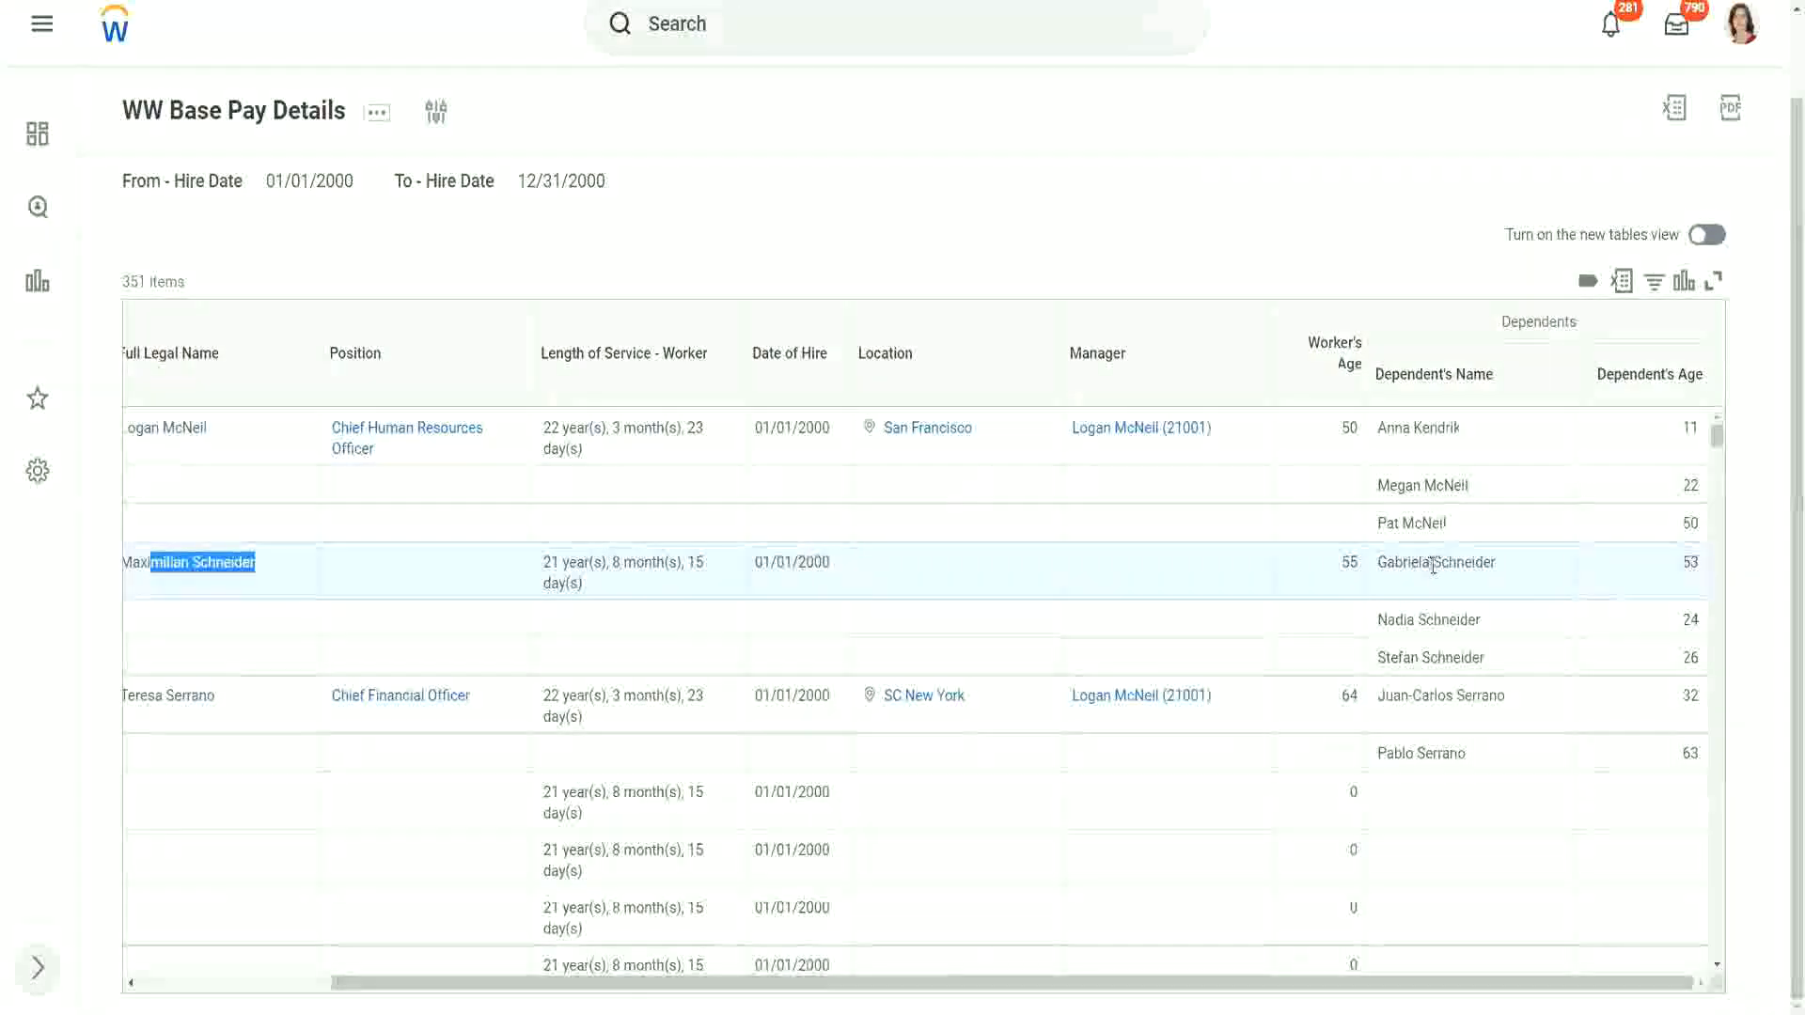
{"action": "left_click", "coordinate": [1425, 610]}
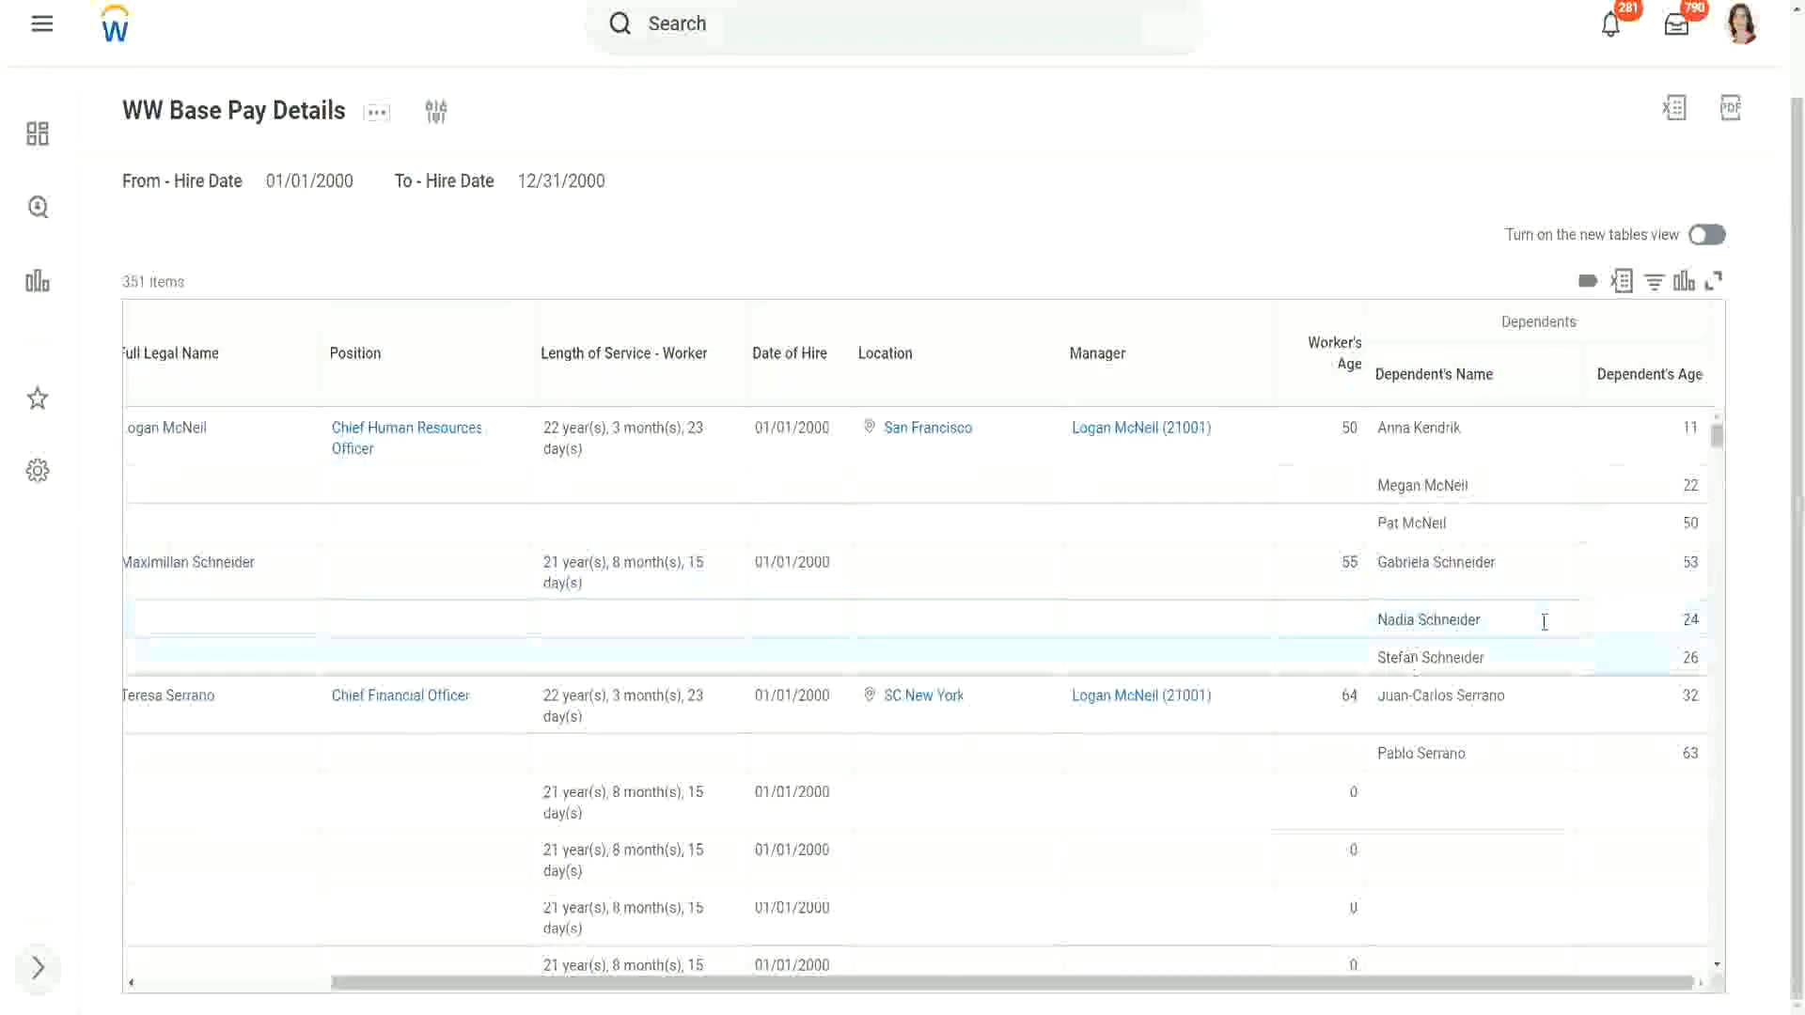
{"action": "double_click", "coordinate": [1689, 562]}
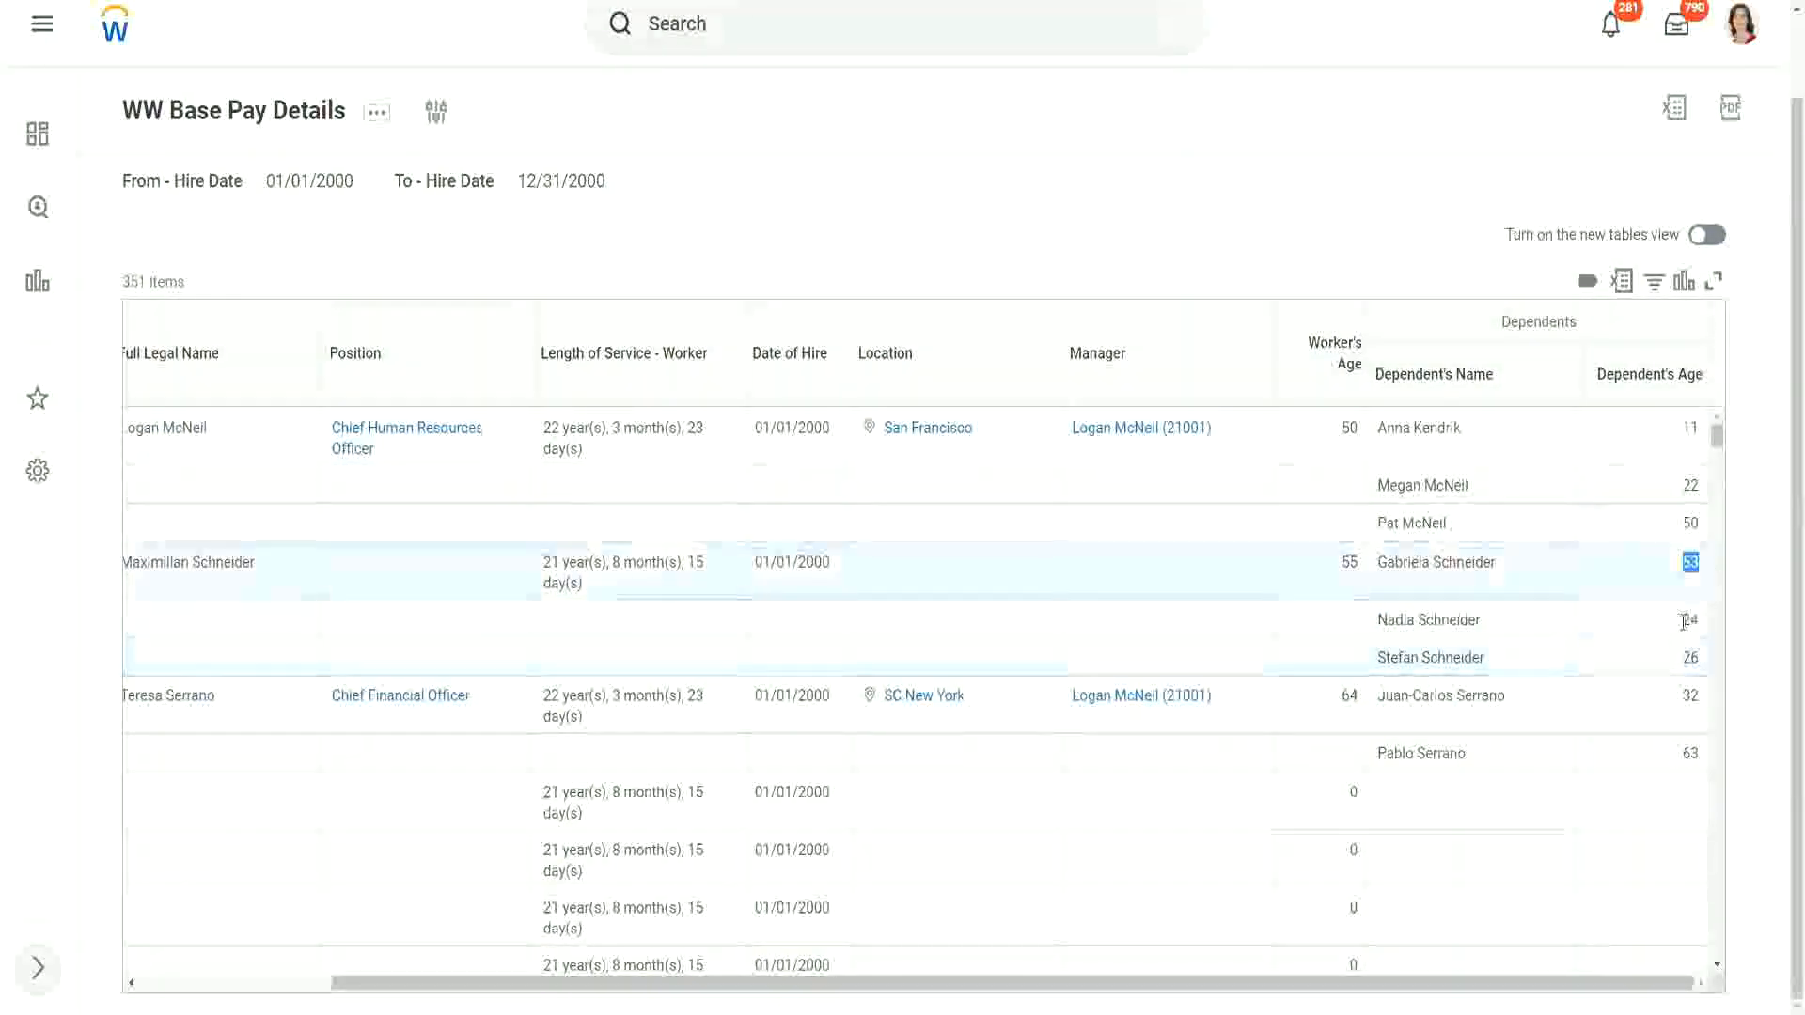
{"action": "double_click", "coordinate": [1689, 618]}
{"action": "double_click", "coordinate": [1689, 657]}
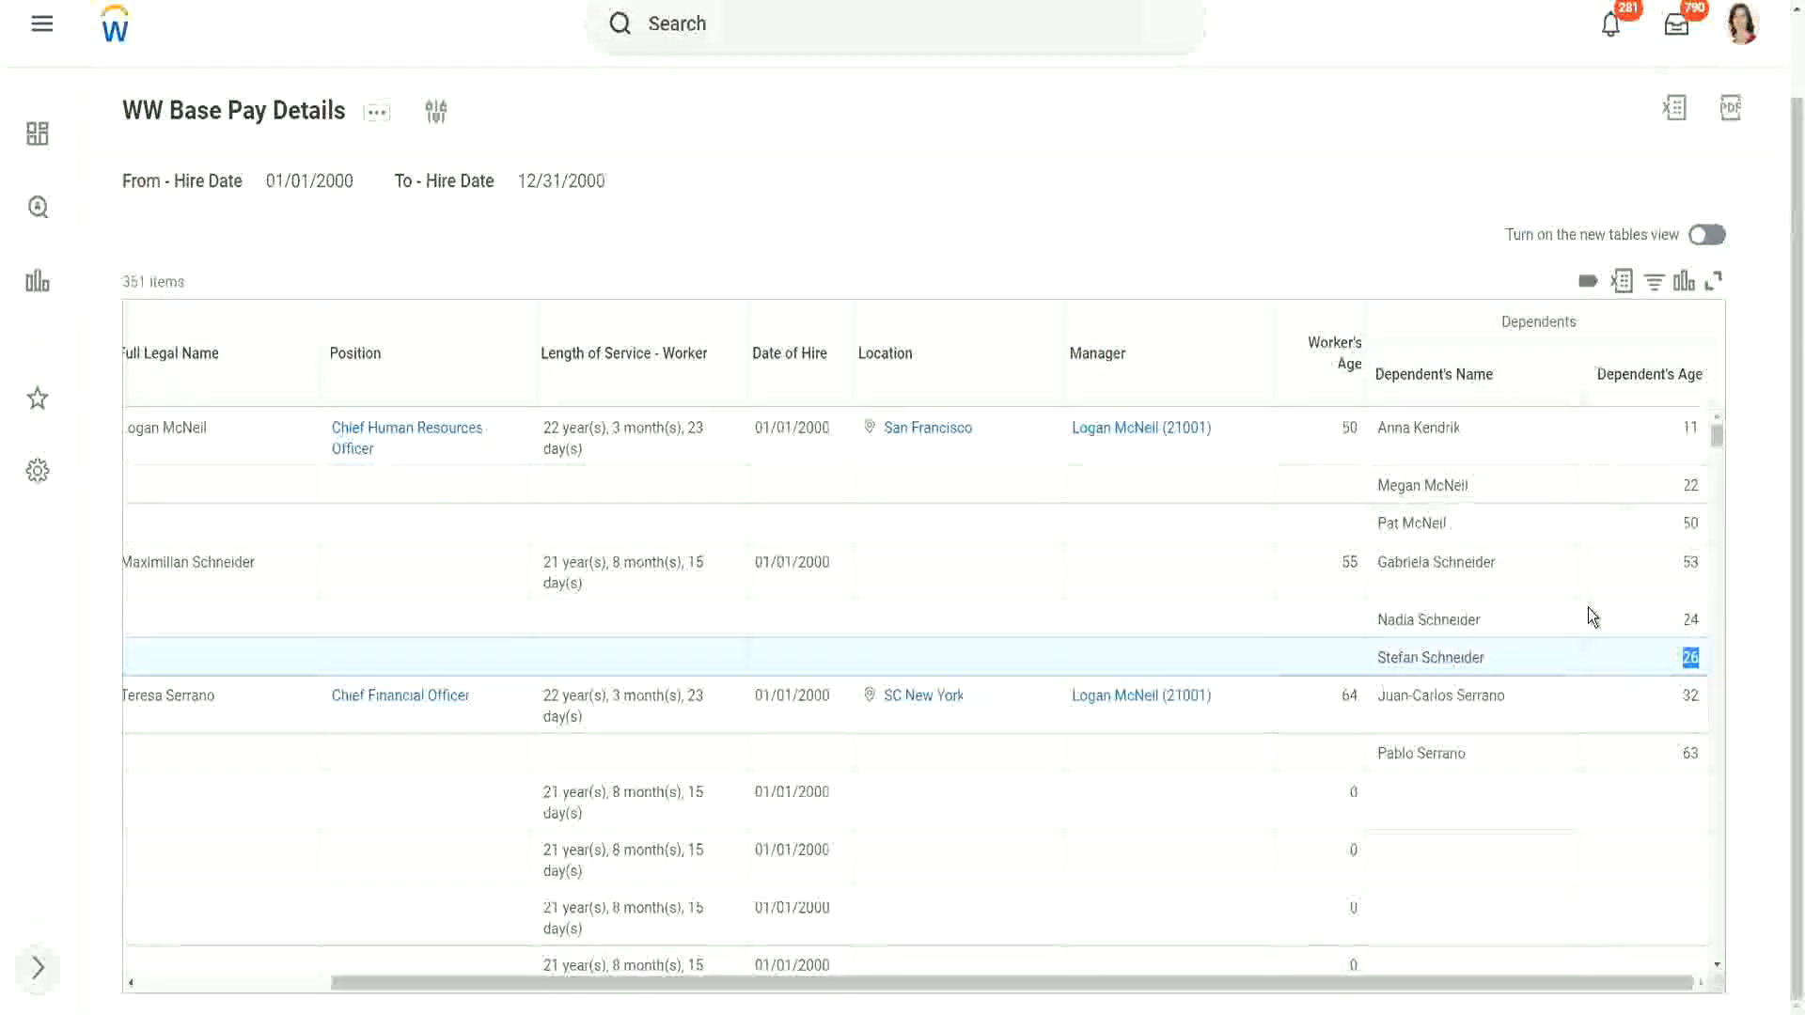
{"action": "scroll", "coordinate": [1569, 608], "scroll_direction": "down", "scroll_amount": 3}
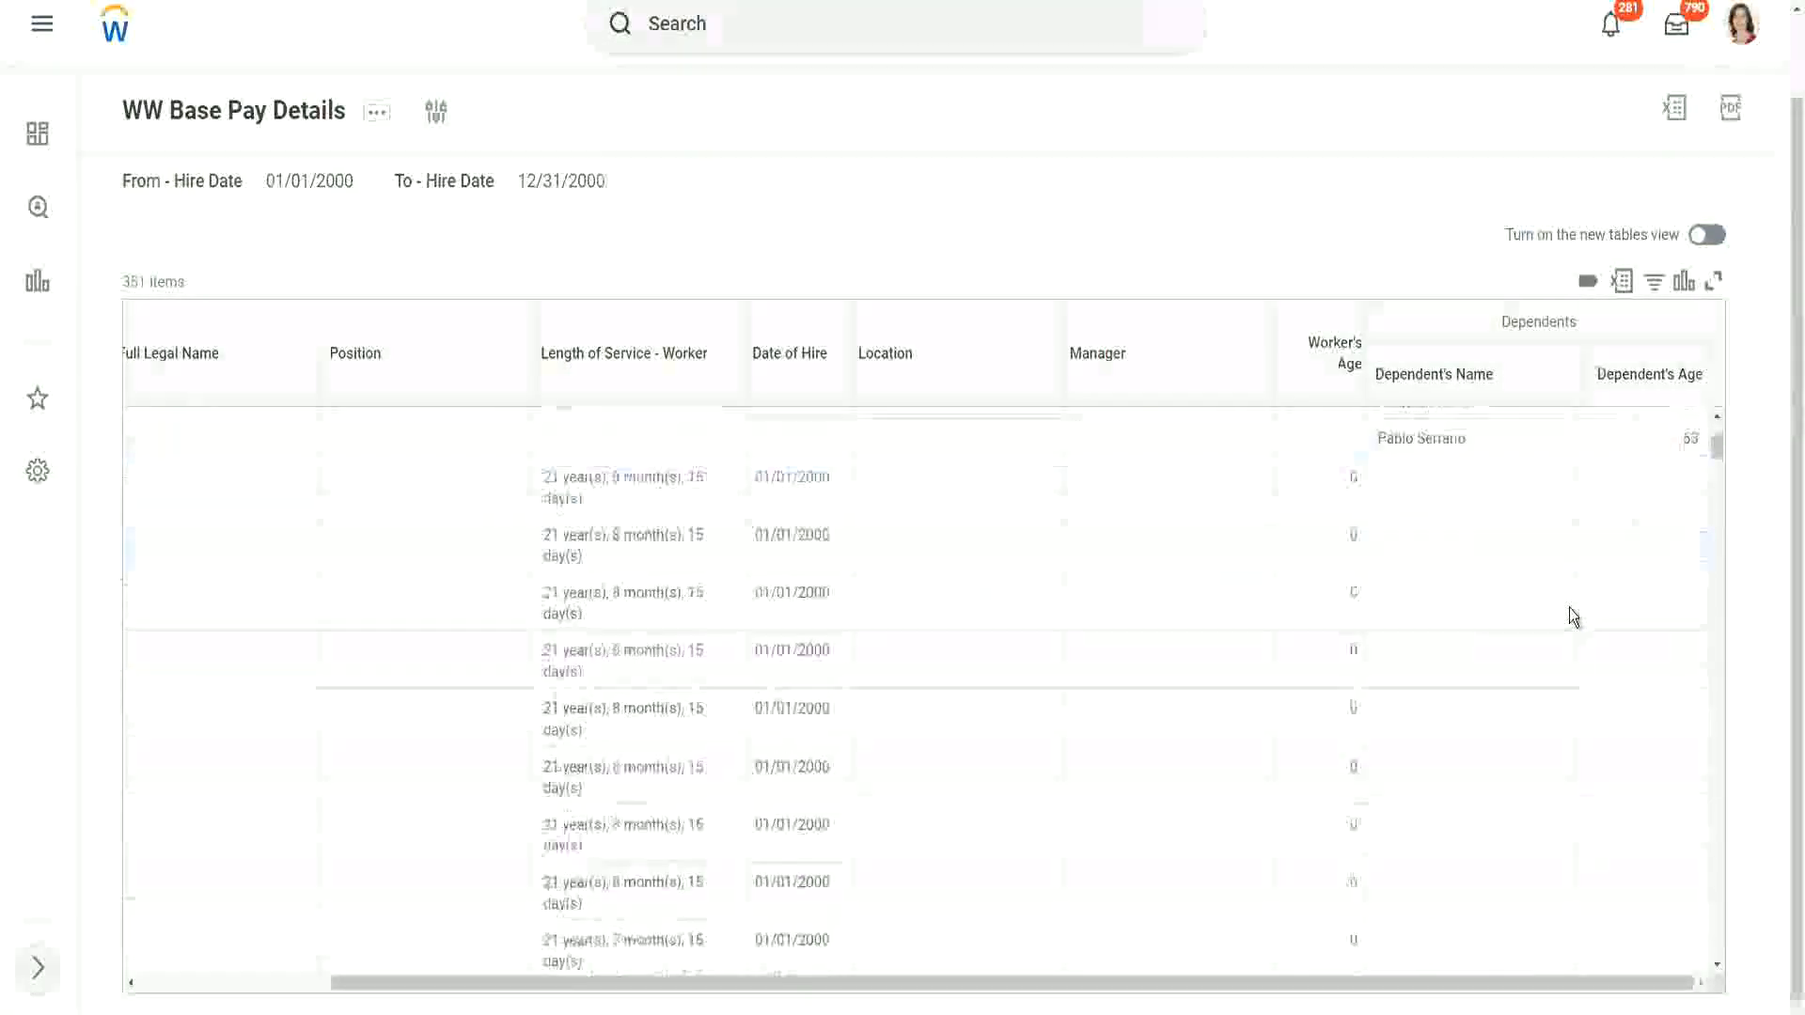
{"action": "scroll", "coordinate": [1569, 607], "scroll_direction": "down", "scroll_amount": 1}
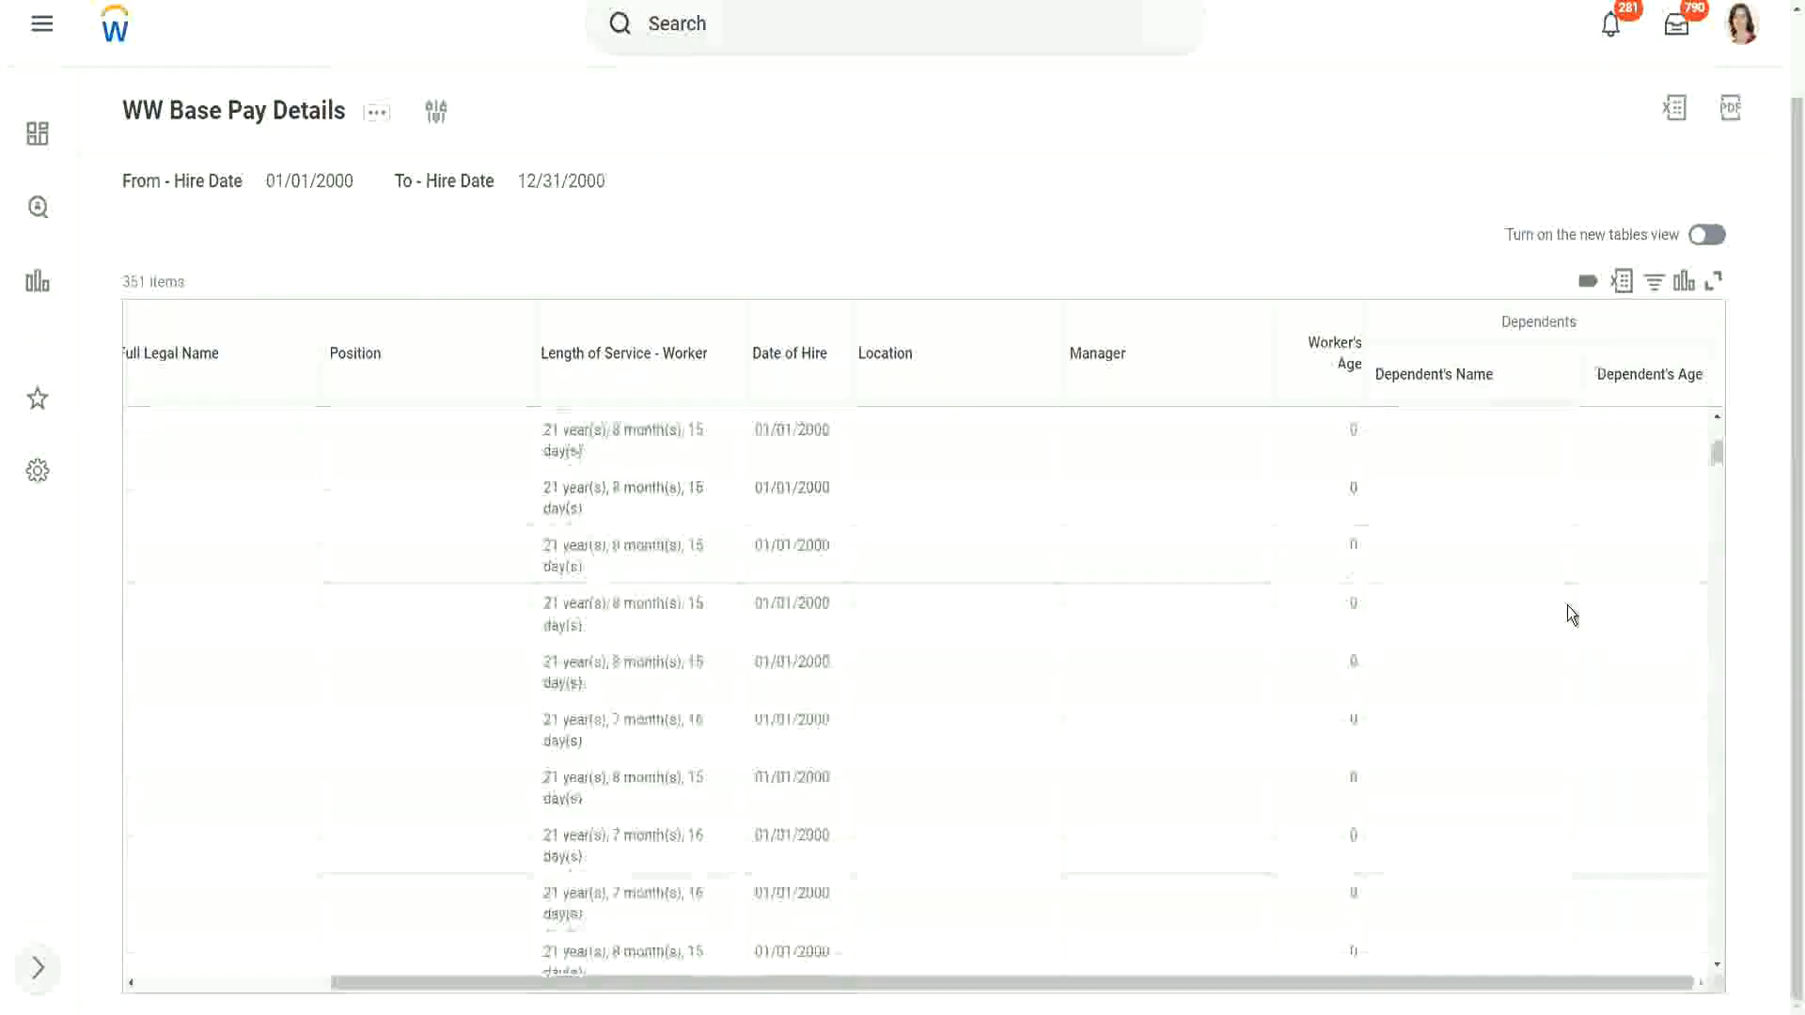
{"action": "scroll", "coordinate": [1566, 605], "scroll_direction": "up", "scroll_amount": 4}
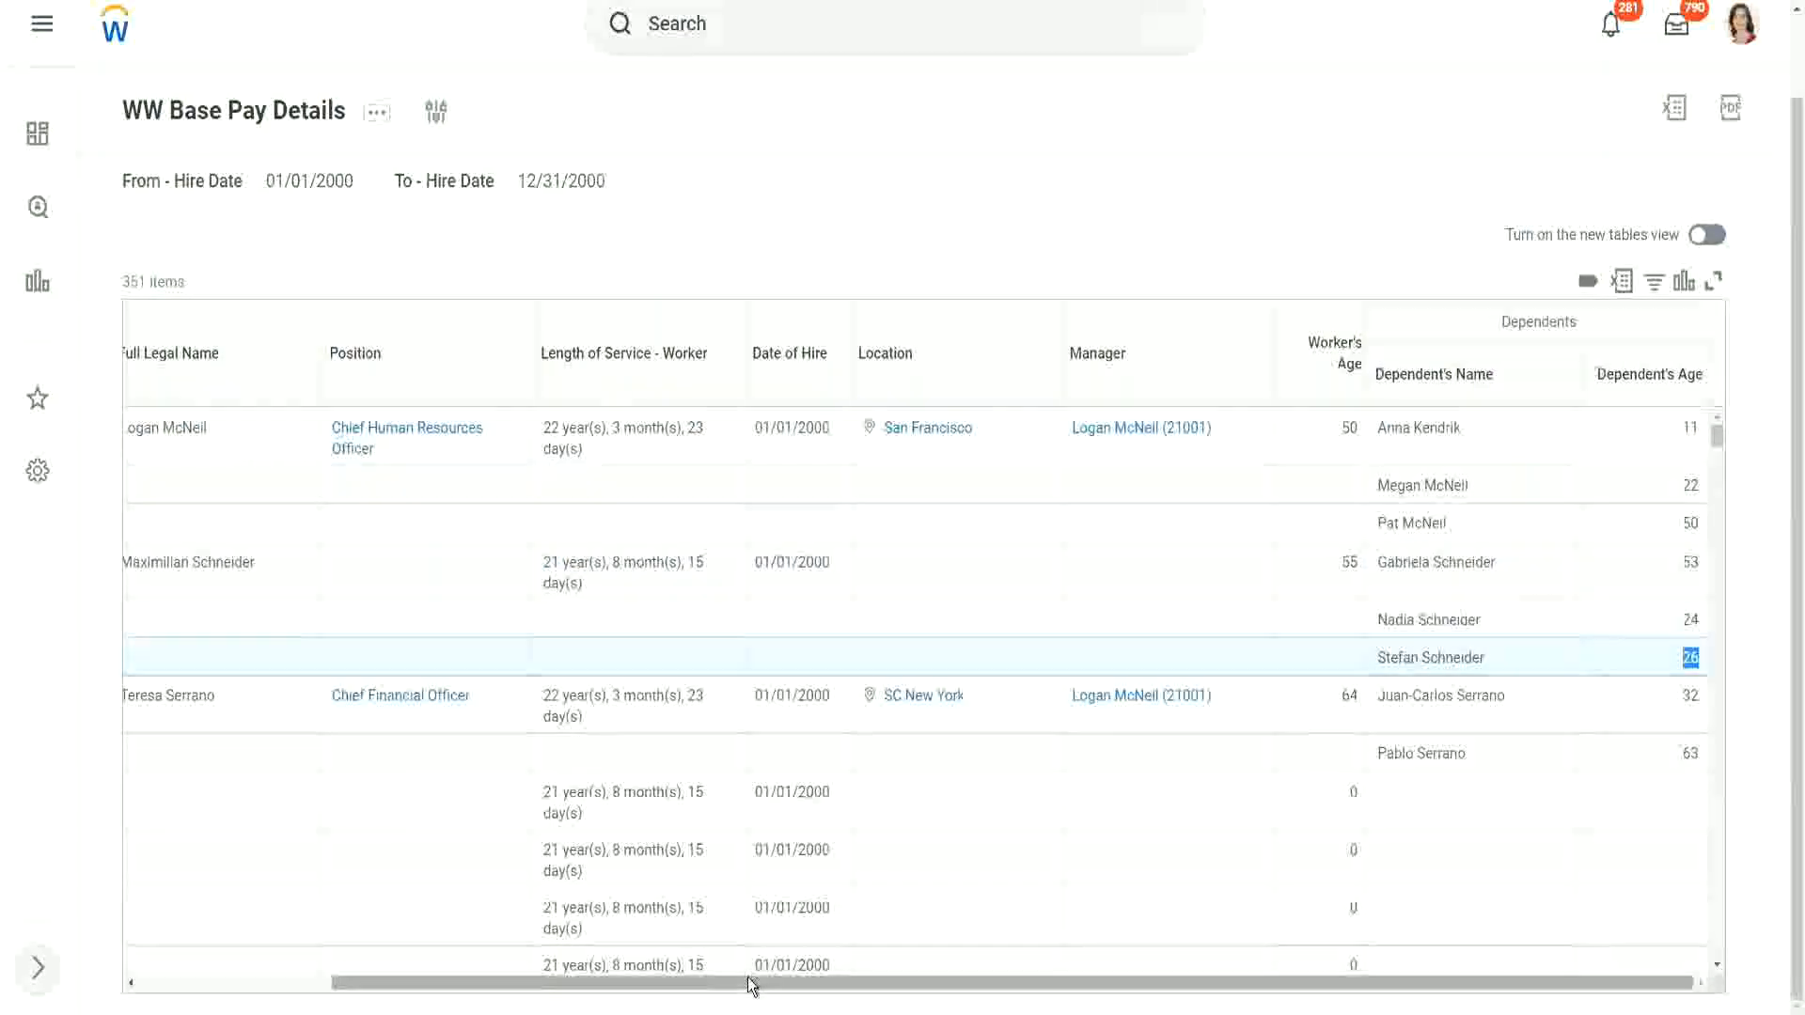
Step: Compare the Dependent's Age entries within the first three workers' rows to identify each worker's eldest dependent
{"action": "left_click_drag", "start_coordinate": [752, 984], "coordinate": [824, 987]}
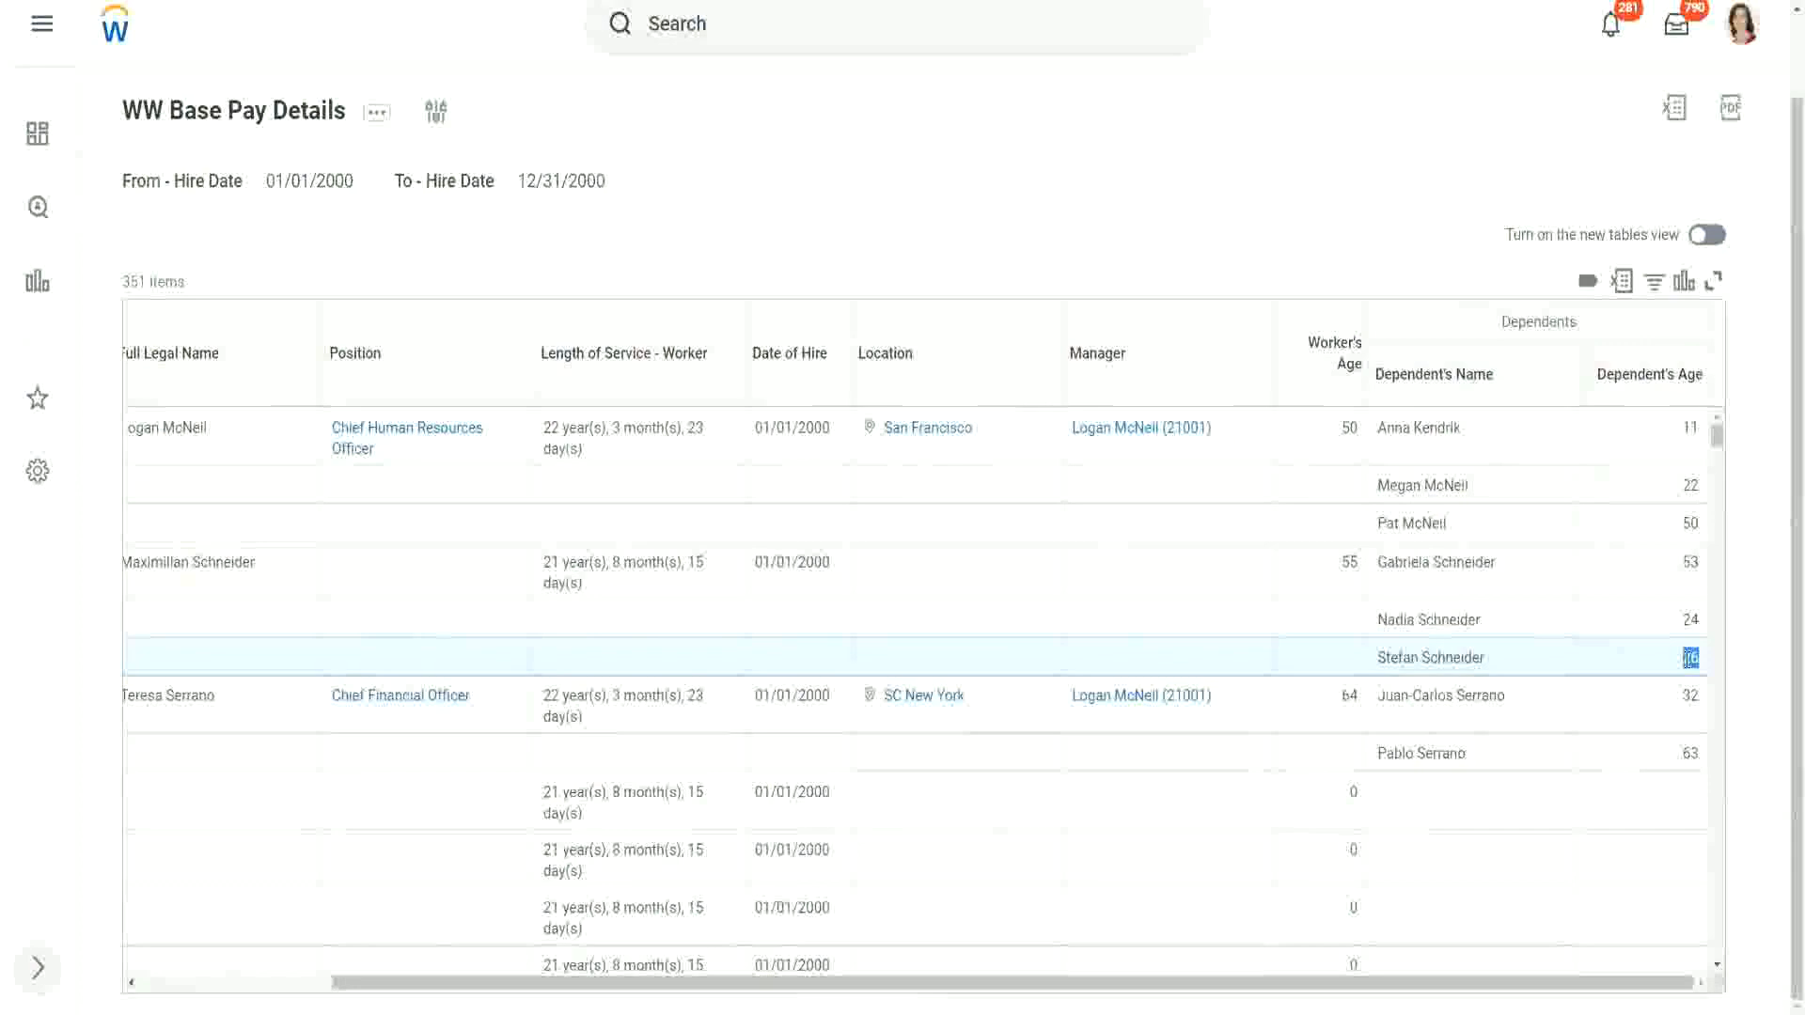
{"action": "left_click_drag", "start_coordinate": [1705, 652], "coordinate": [1685, 656]}
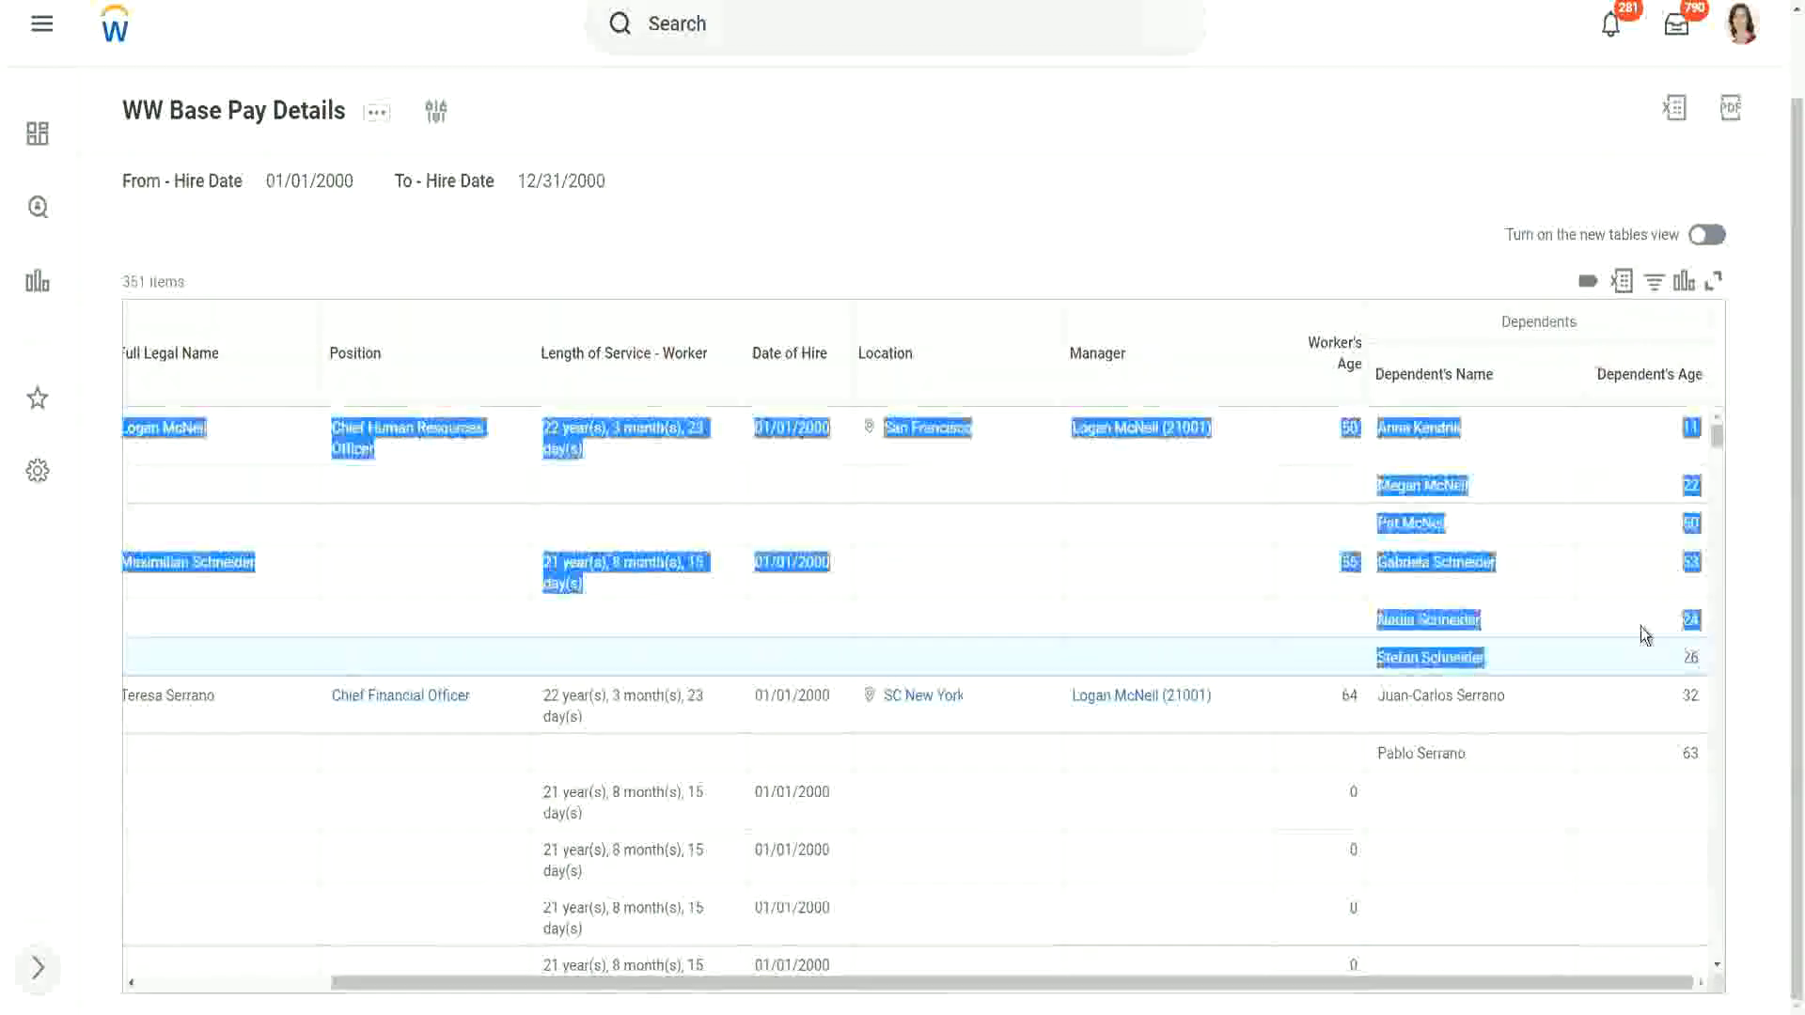
{"action": "left_click", "coordinate": [1643, 656]}
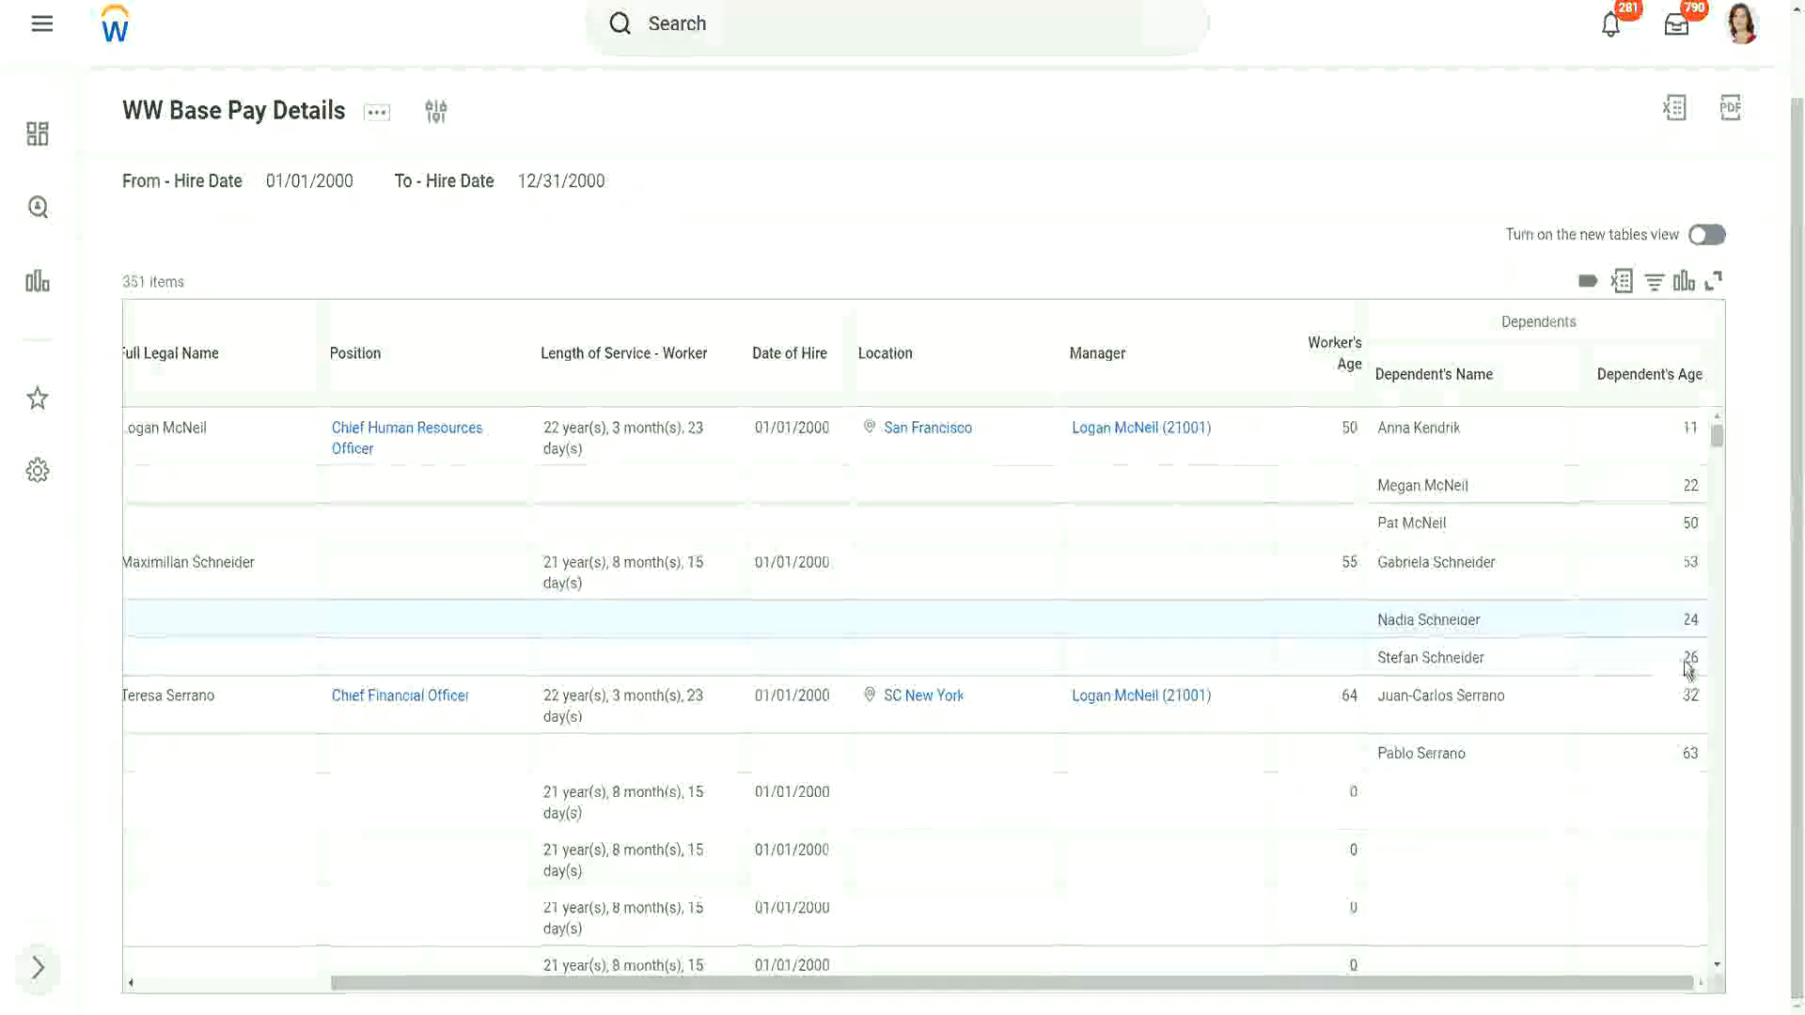
{"action": "double_click", "coordinate": [1689, 657]}
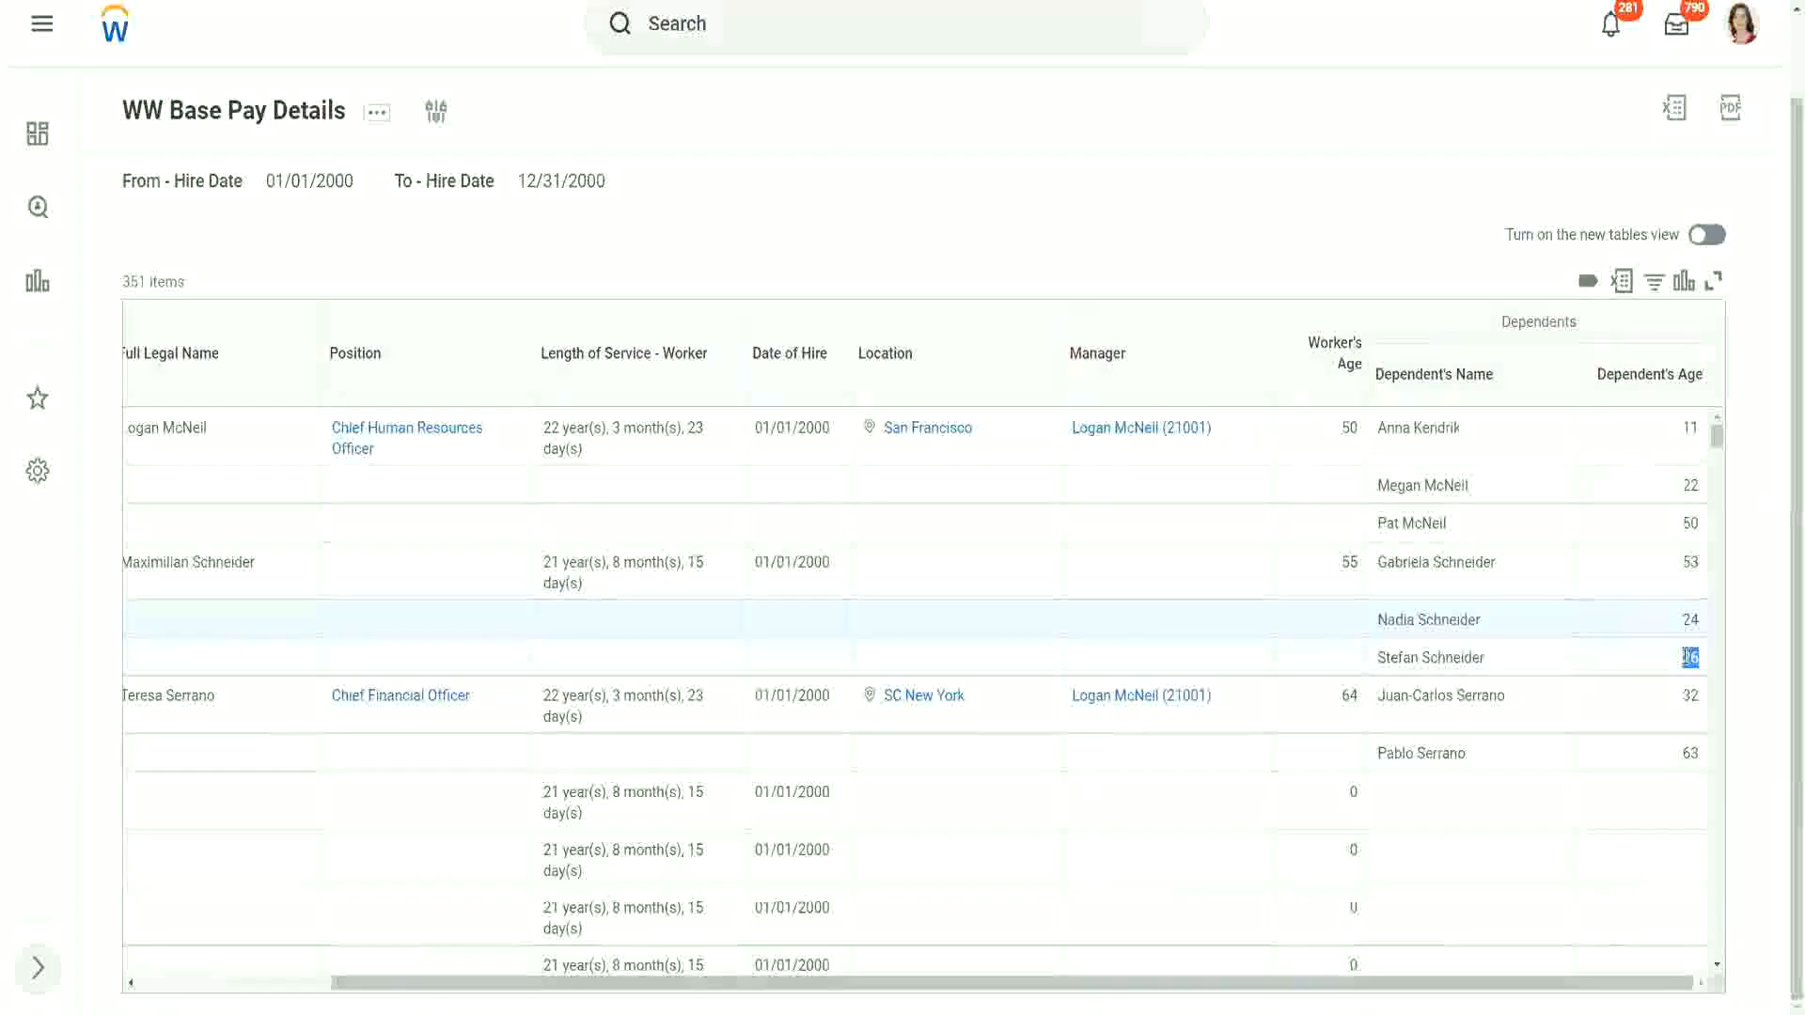
{"action": "left_click", "coordinate": [1555, 664]}
{"action": "scroll", "coordinate": [1554, 663], "scroll_direction": "down", "scroll_amount": 1}
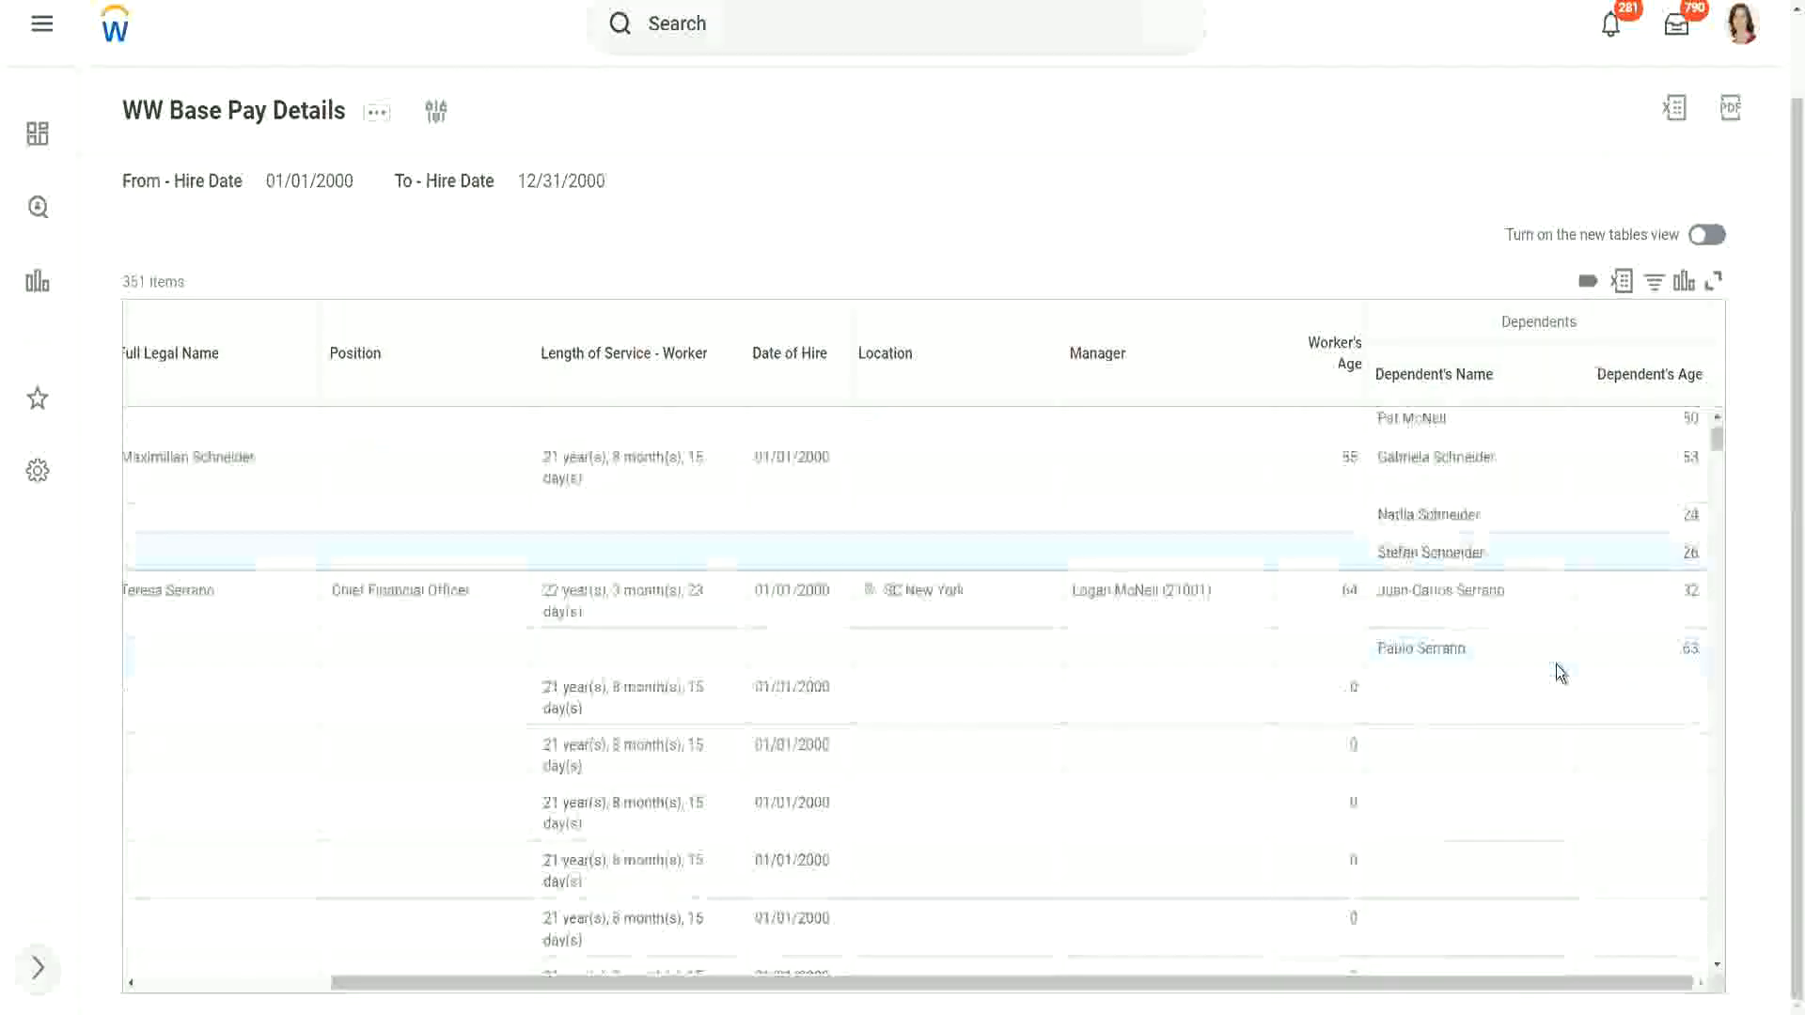
{"action": "scroll", "coordinate": [1554, 664], "scroll_direction": "down", "scroll_amount": 2}
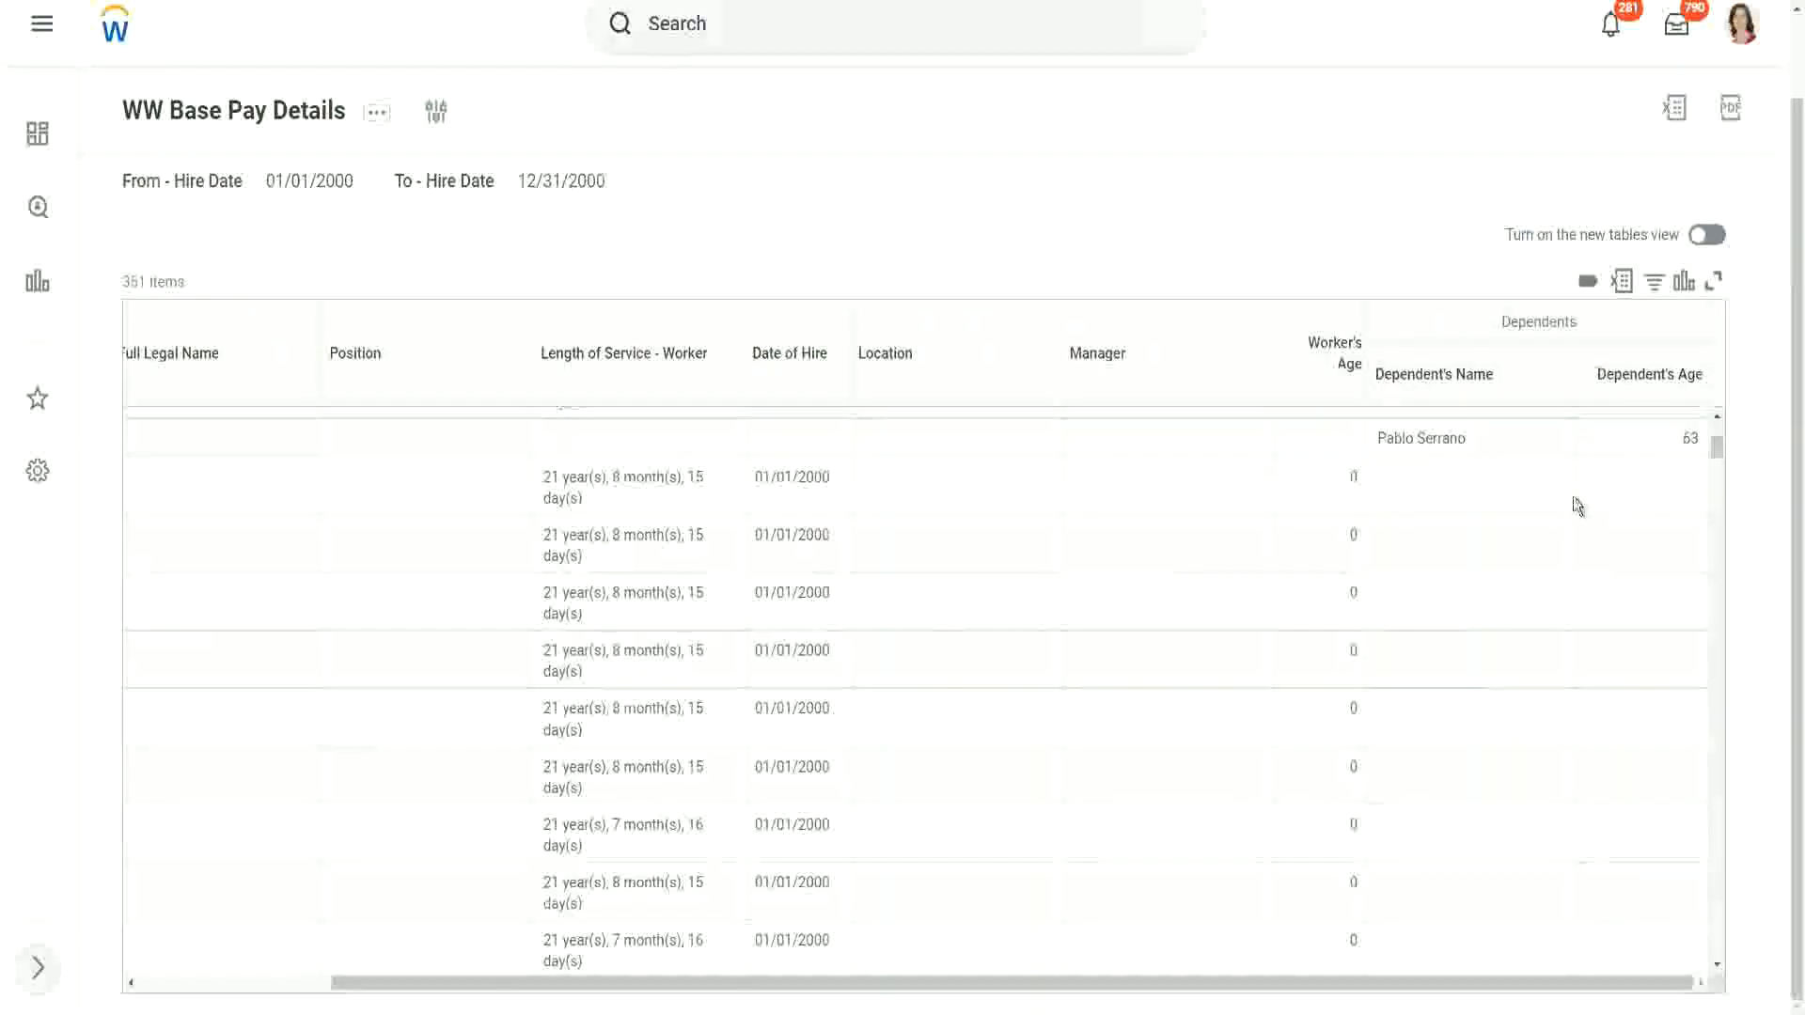
{"action": "scroll", "coordinate": [1577, 505], "scroll_direction": "up", "scroll_amount": 3}
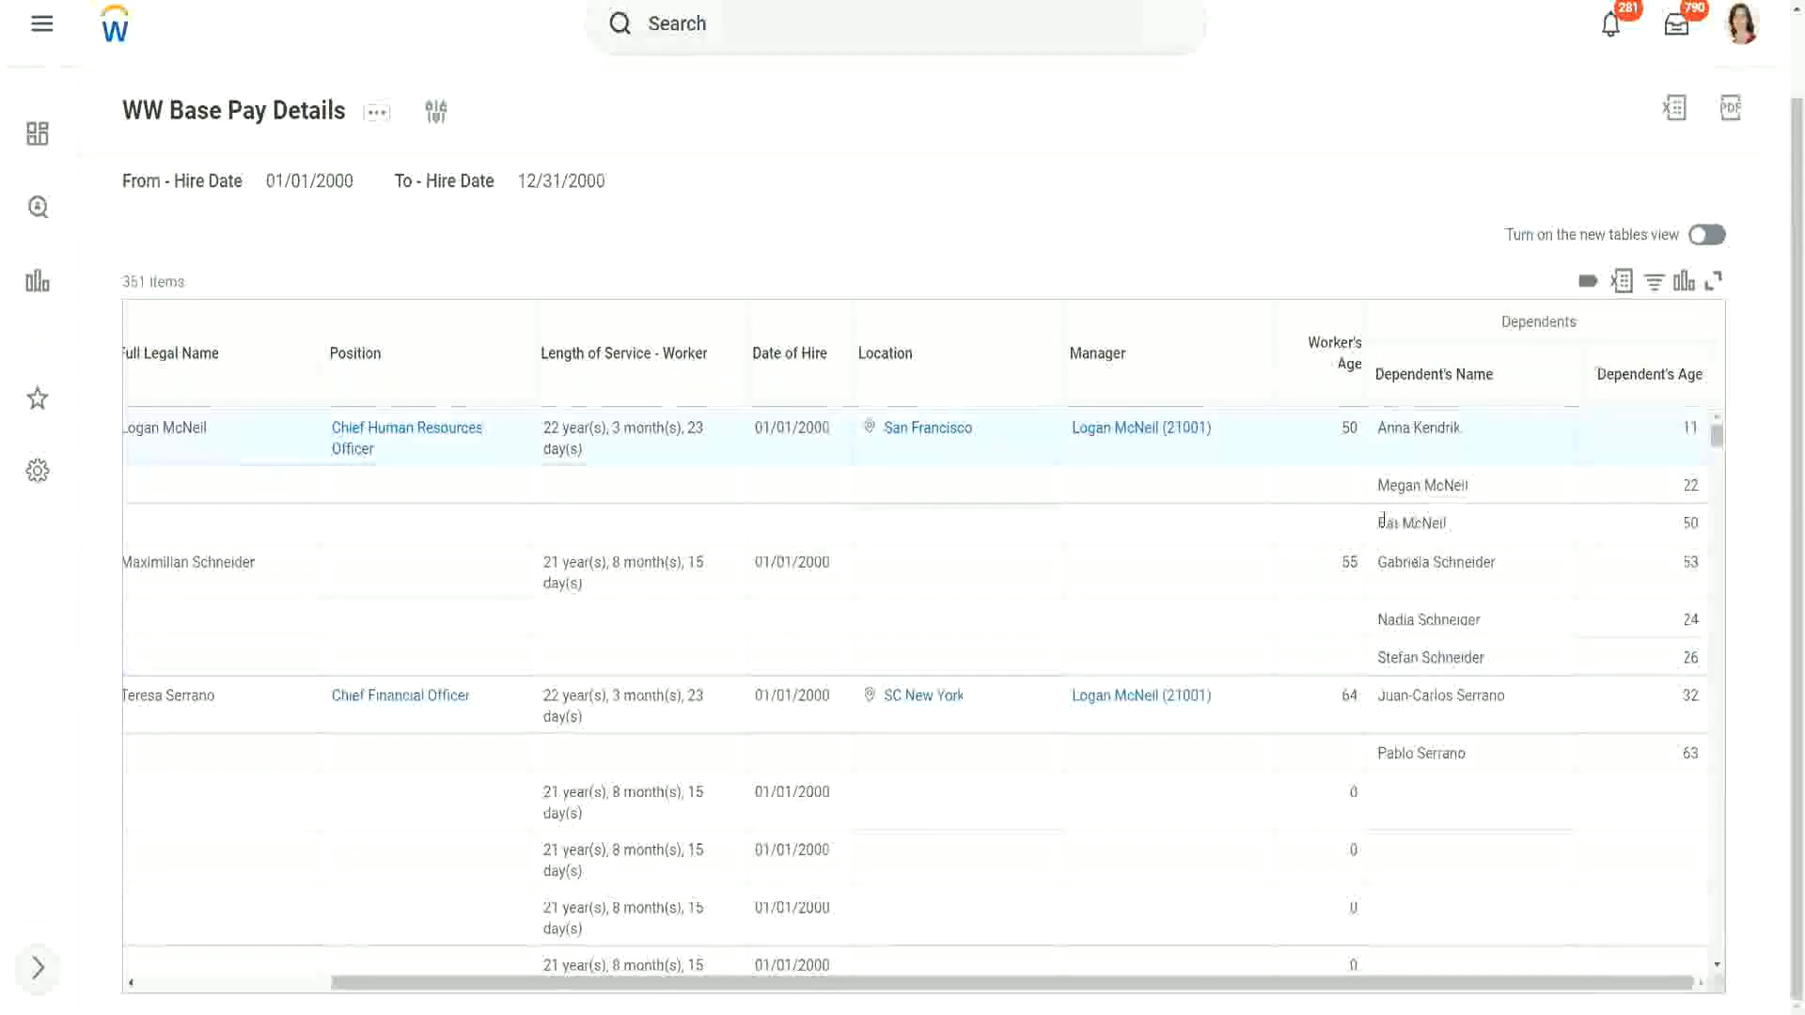
{"action": "triple_click", "coordinate": [1454, 524]}
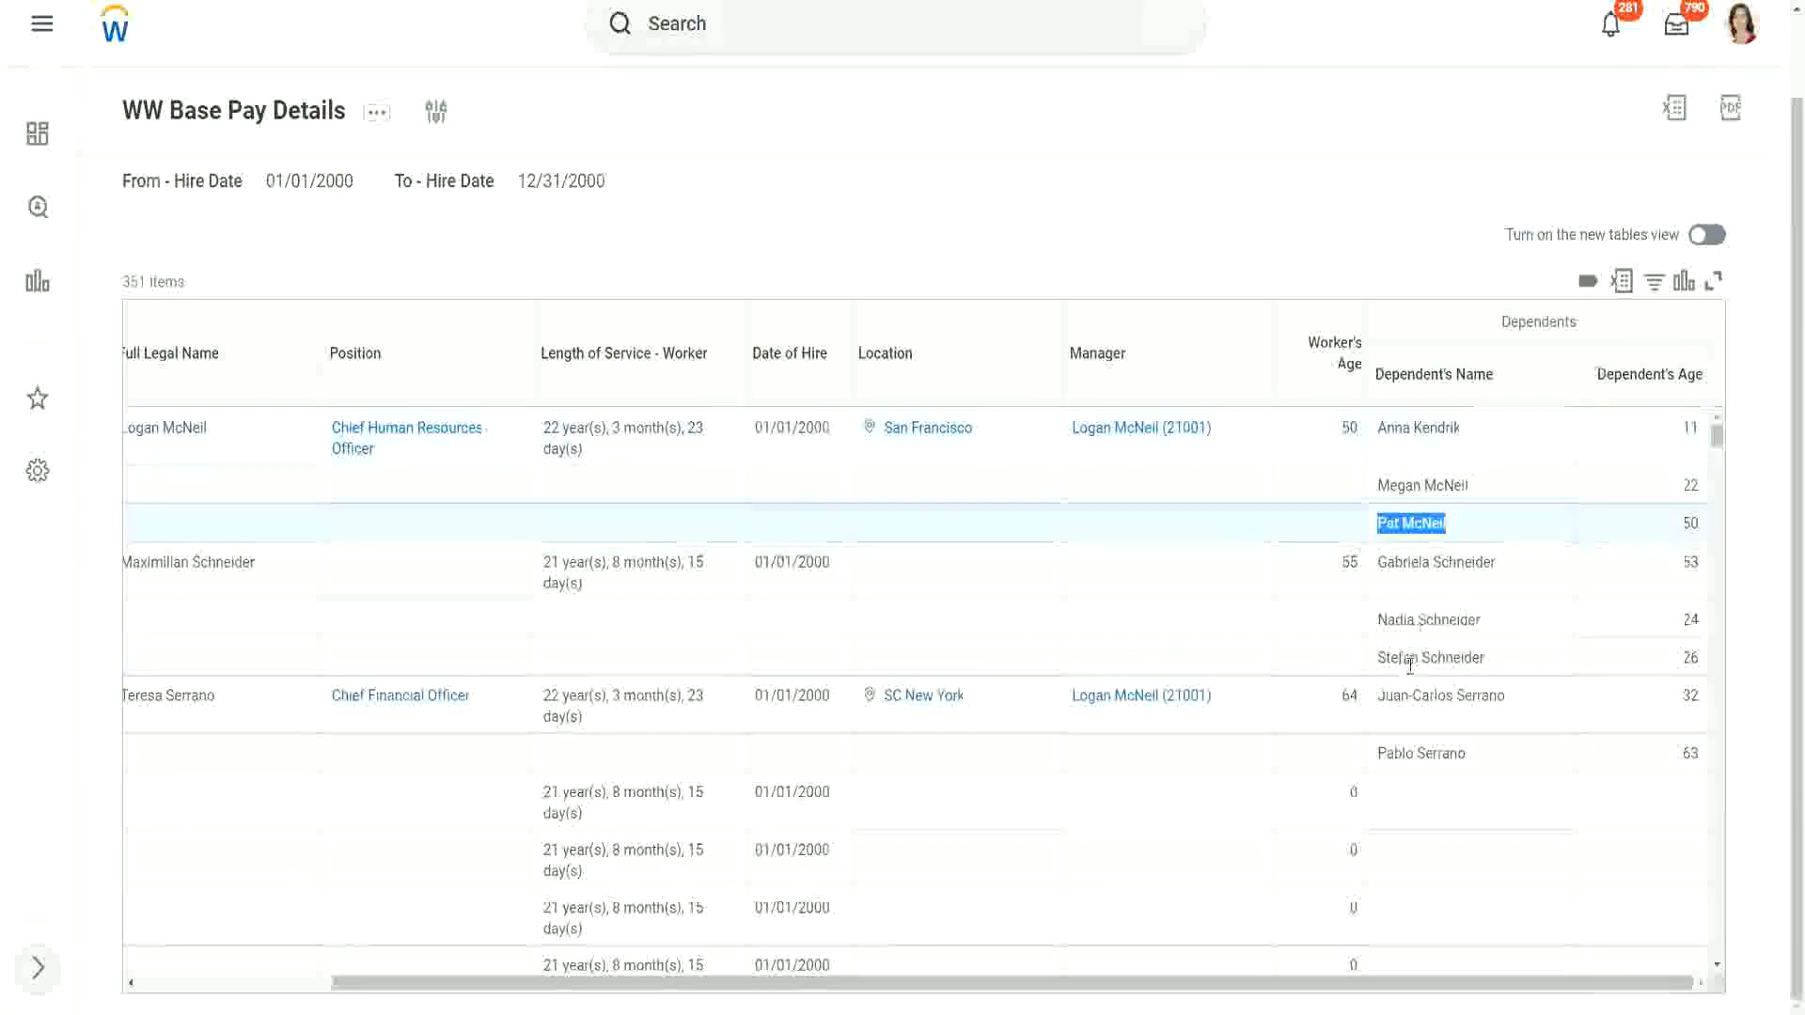
{"action": "left_click", "coordinate": [1501, 749]}
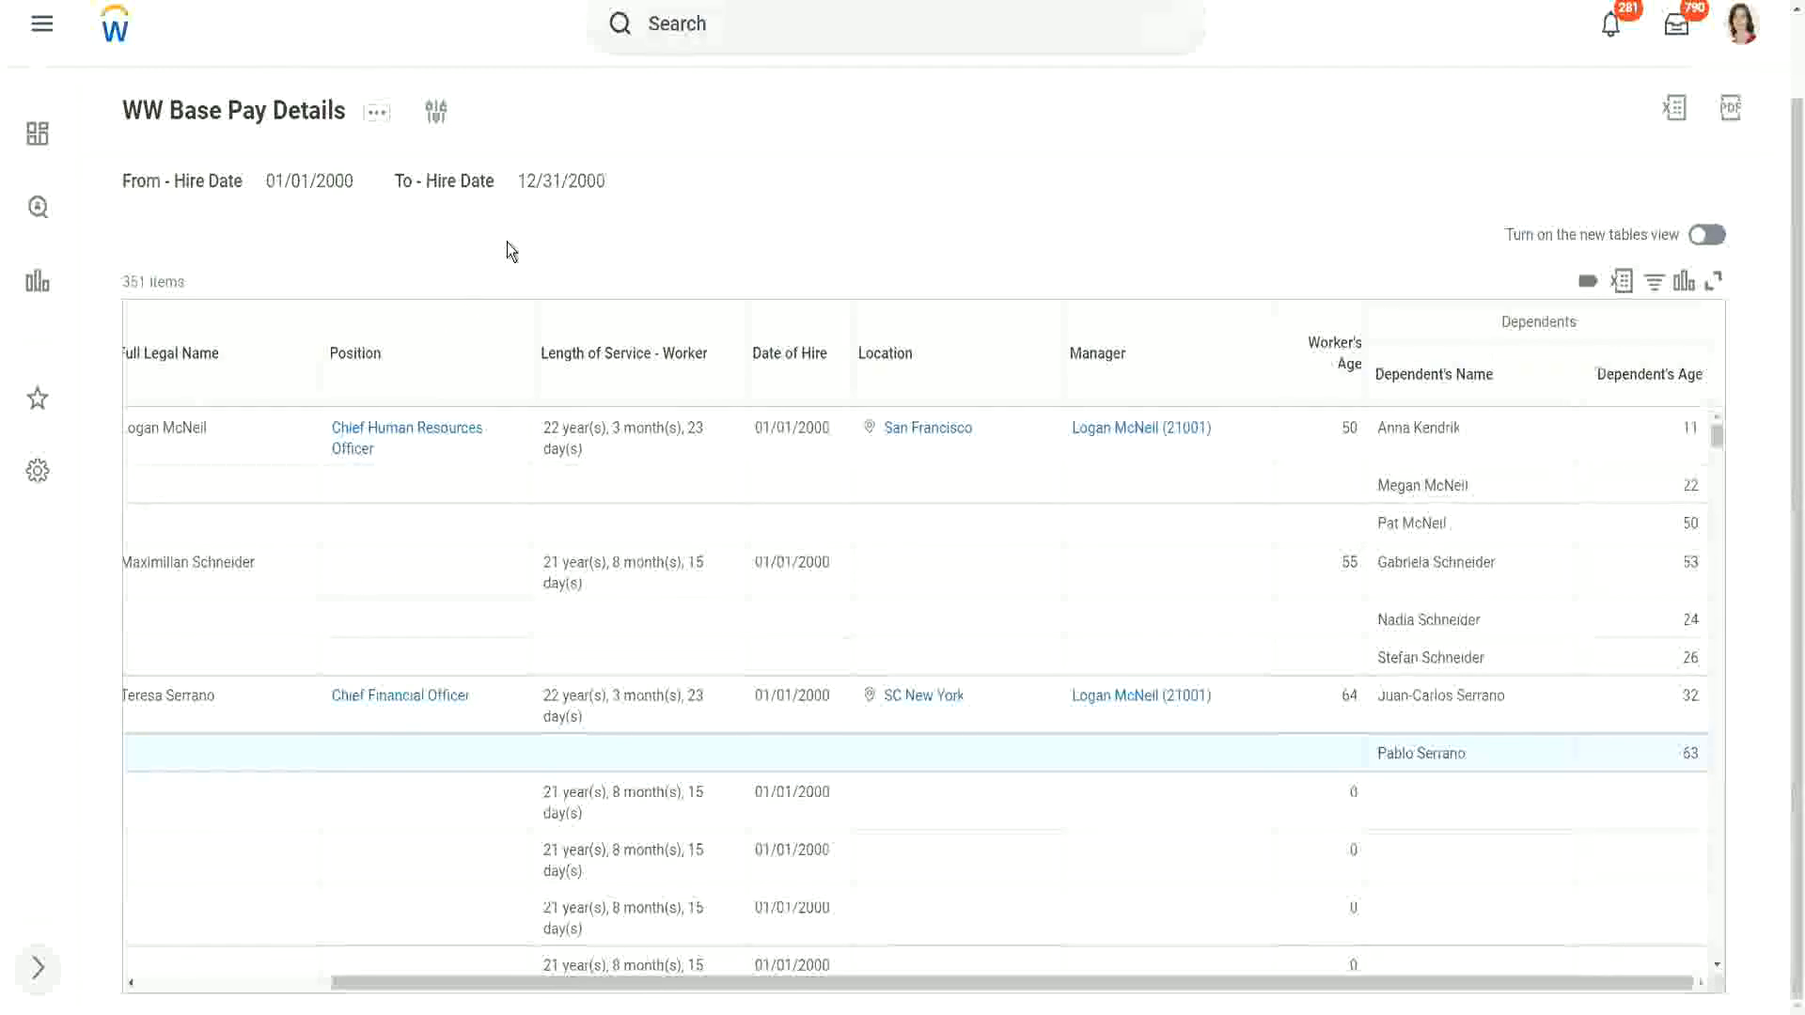
Step: Duplicate the report's browser tab and open the Create Calculated Field task in the copy
{"action": "right_click", "coordinate": [302, 1]}
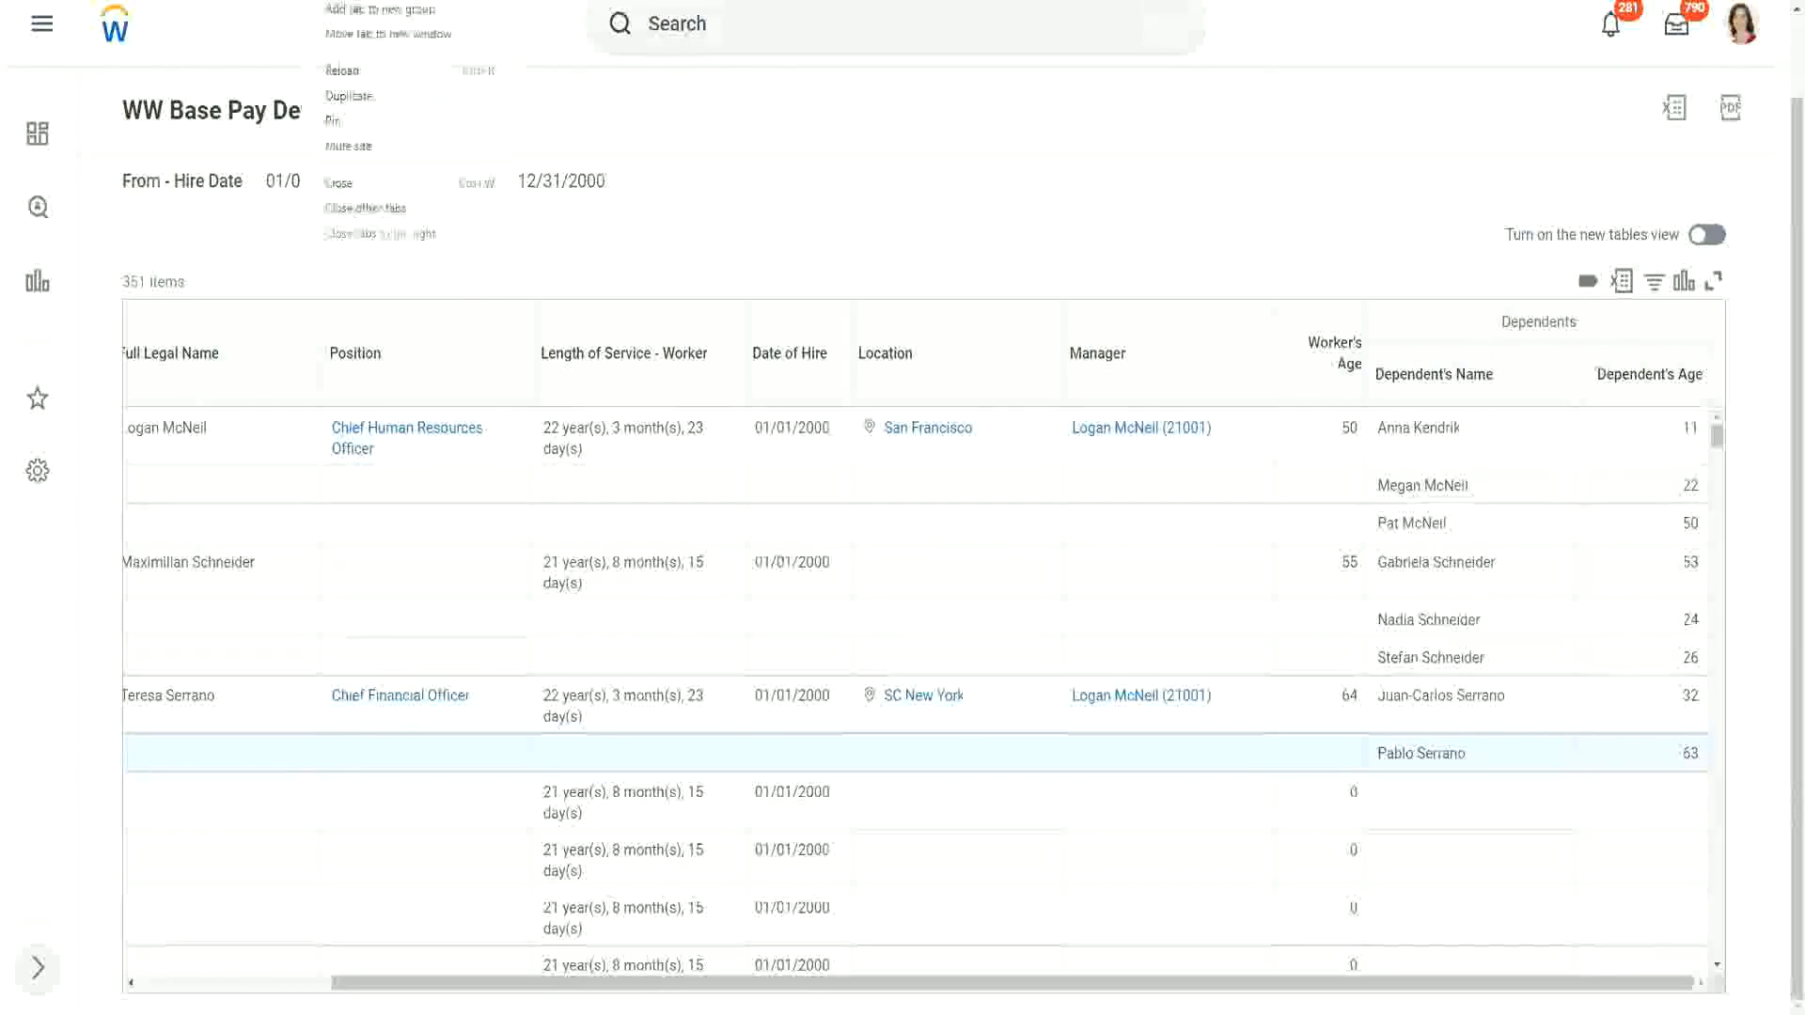
{"action": "left_click", "coordinate": [369, 94]}
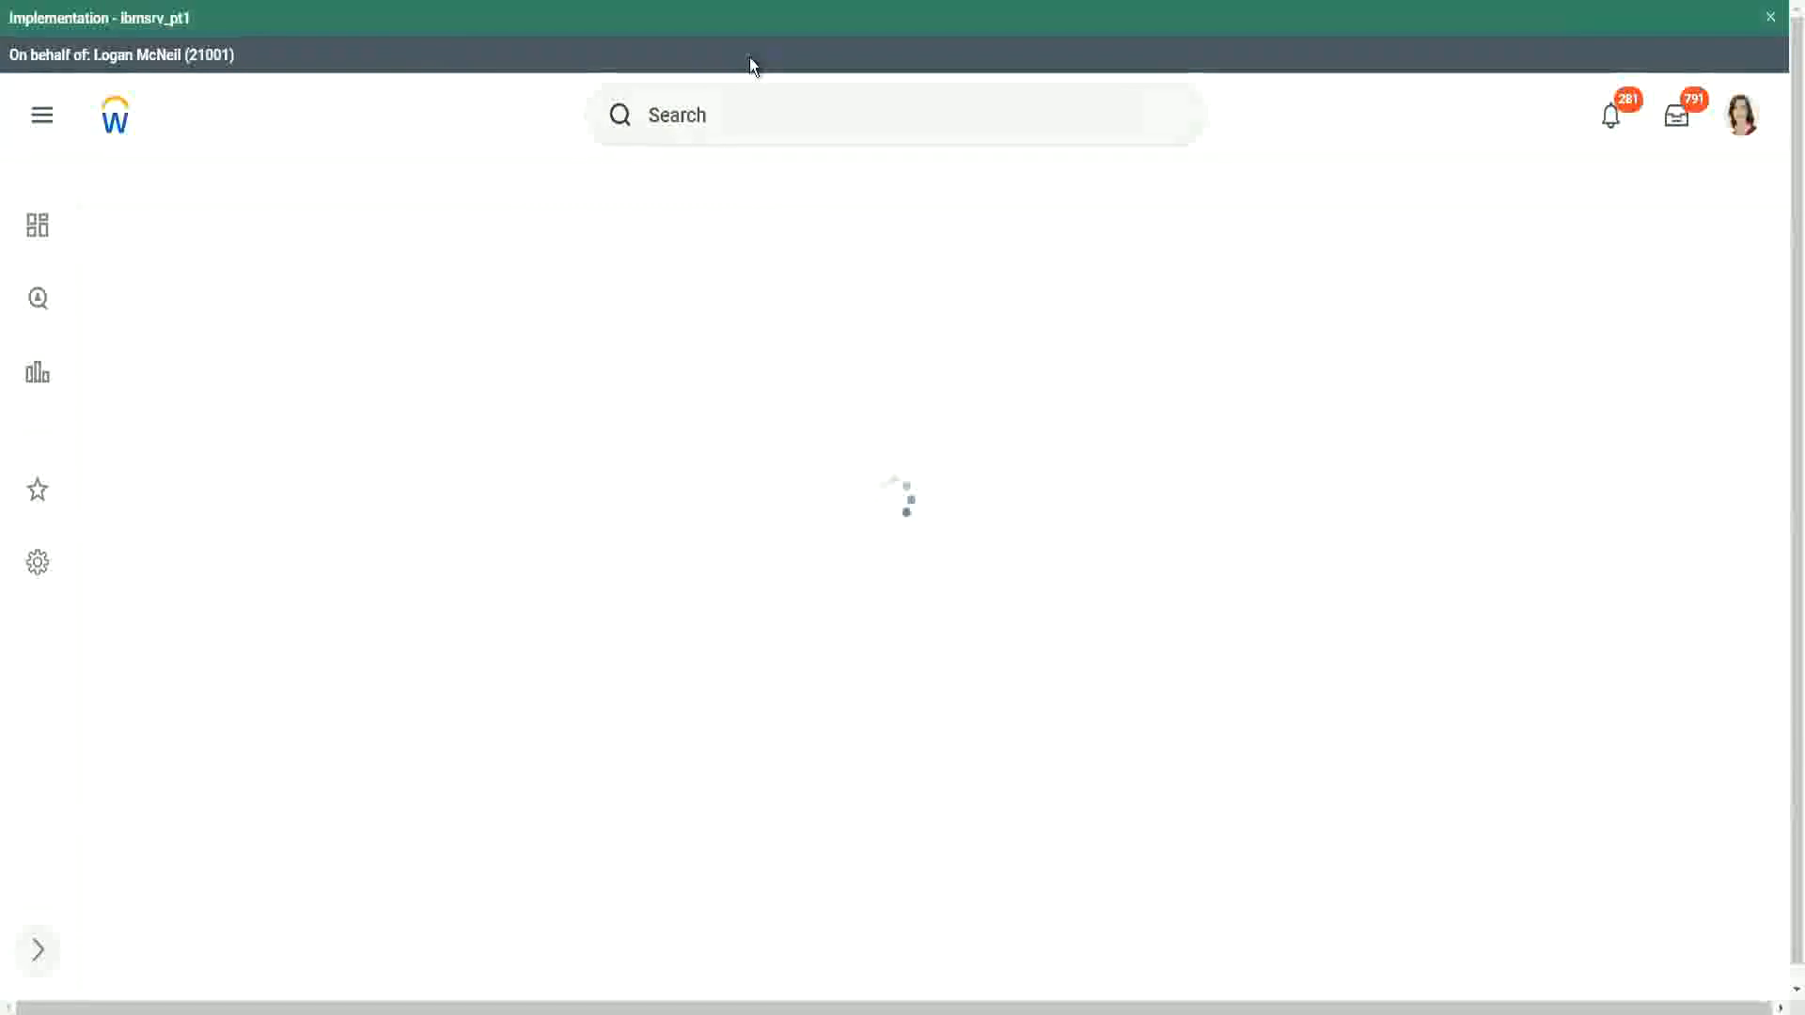
{"action": "left_click", "coordinate": [752, 117]}
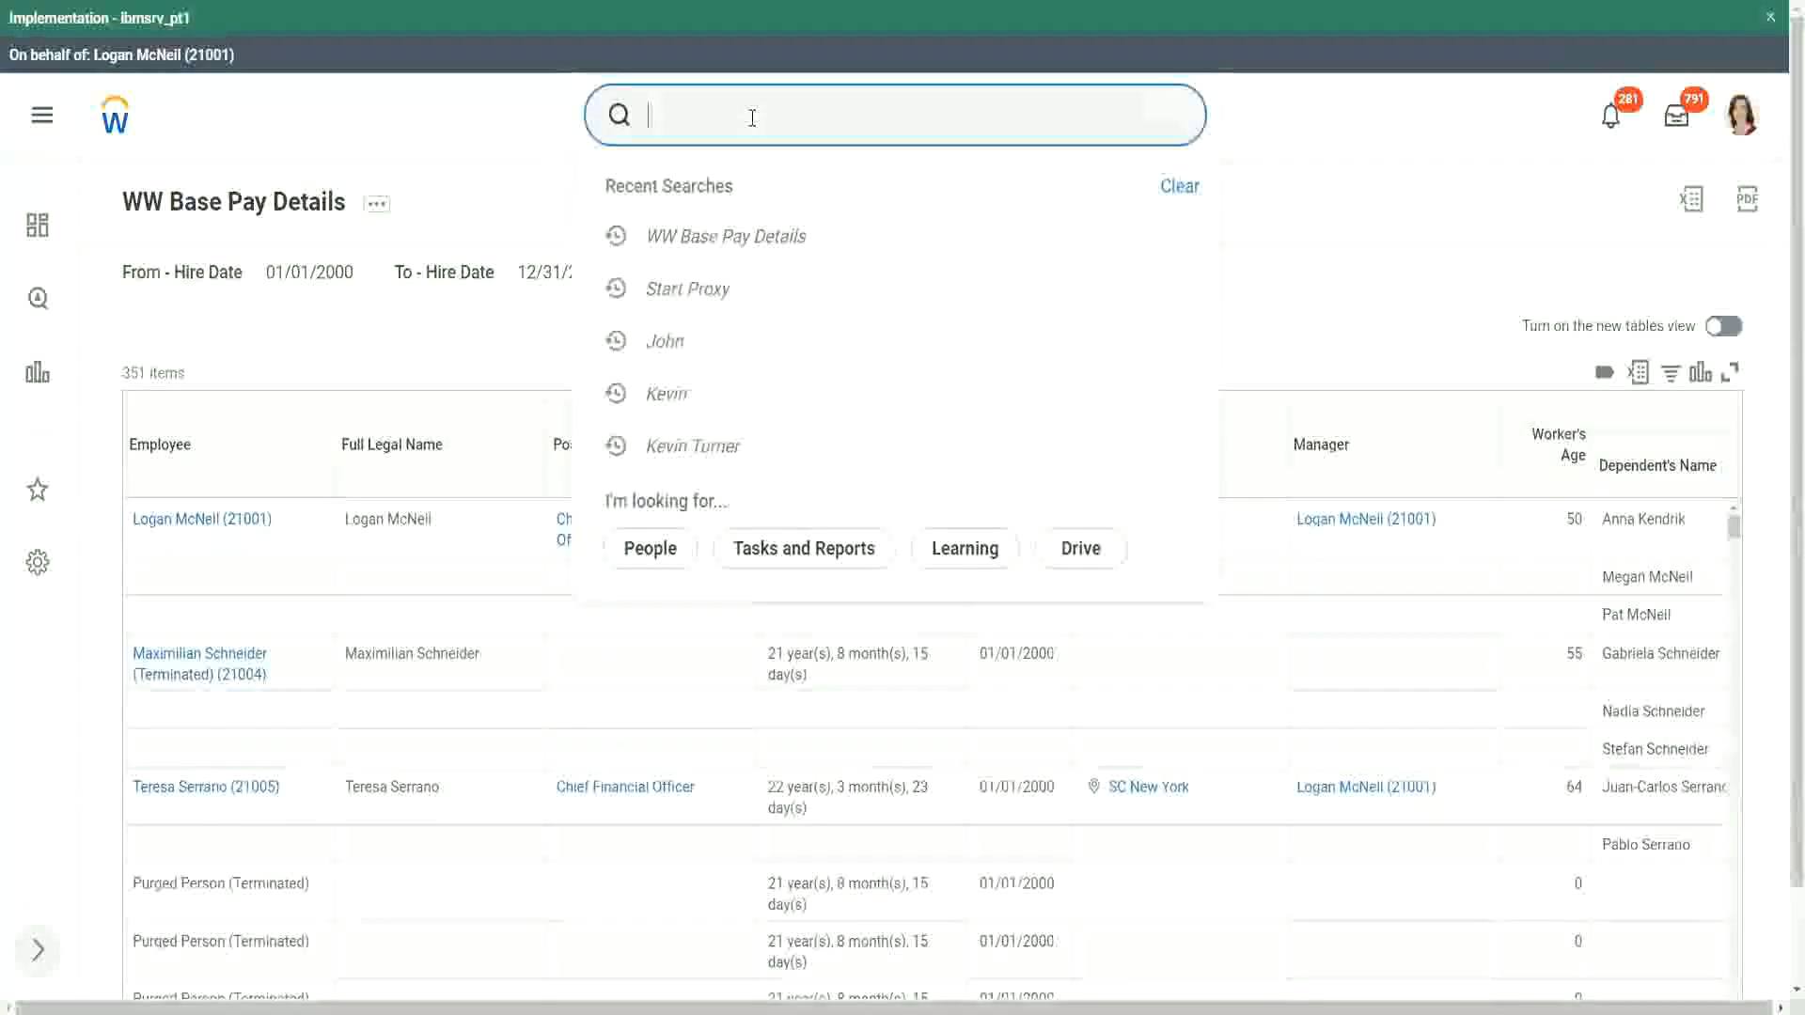
{"action": "type", "text": "create calc "}
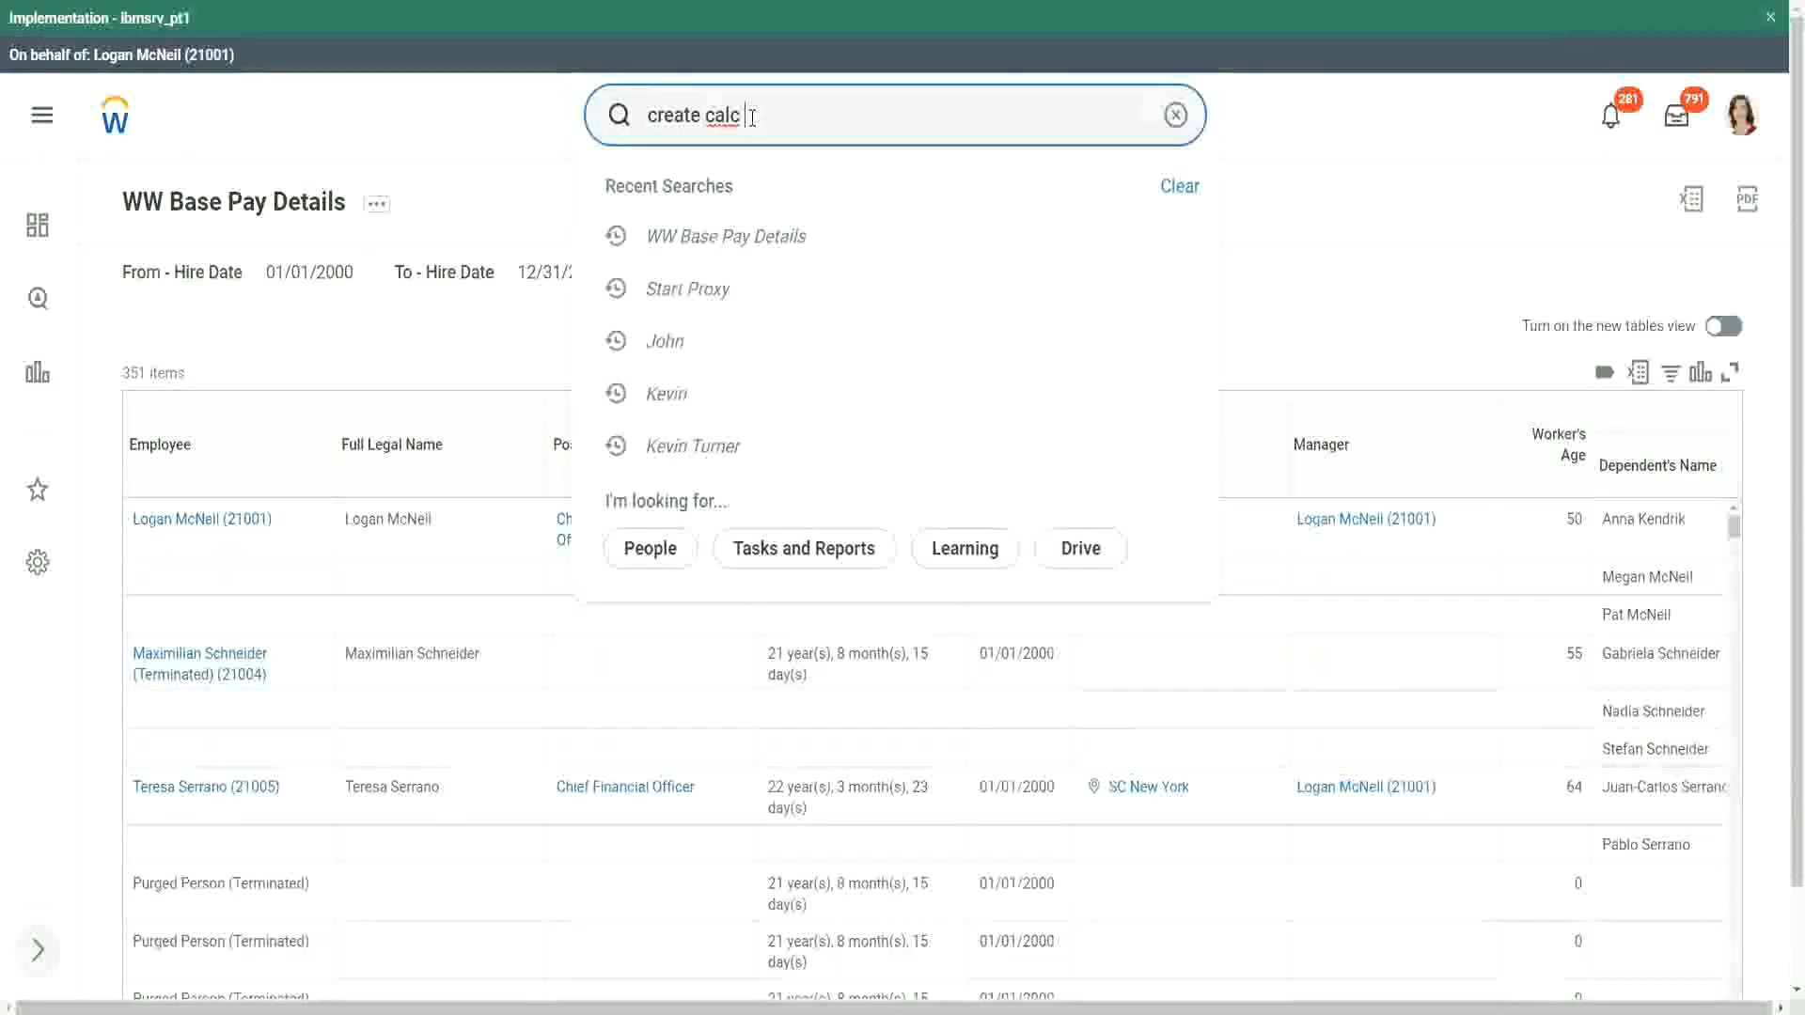
{"action": "type", "text": "field"}
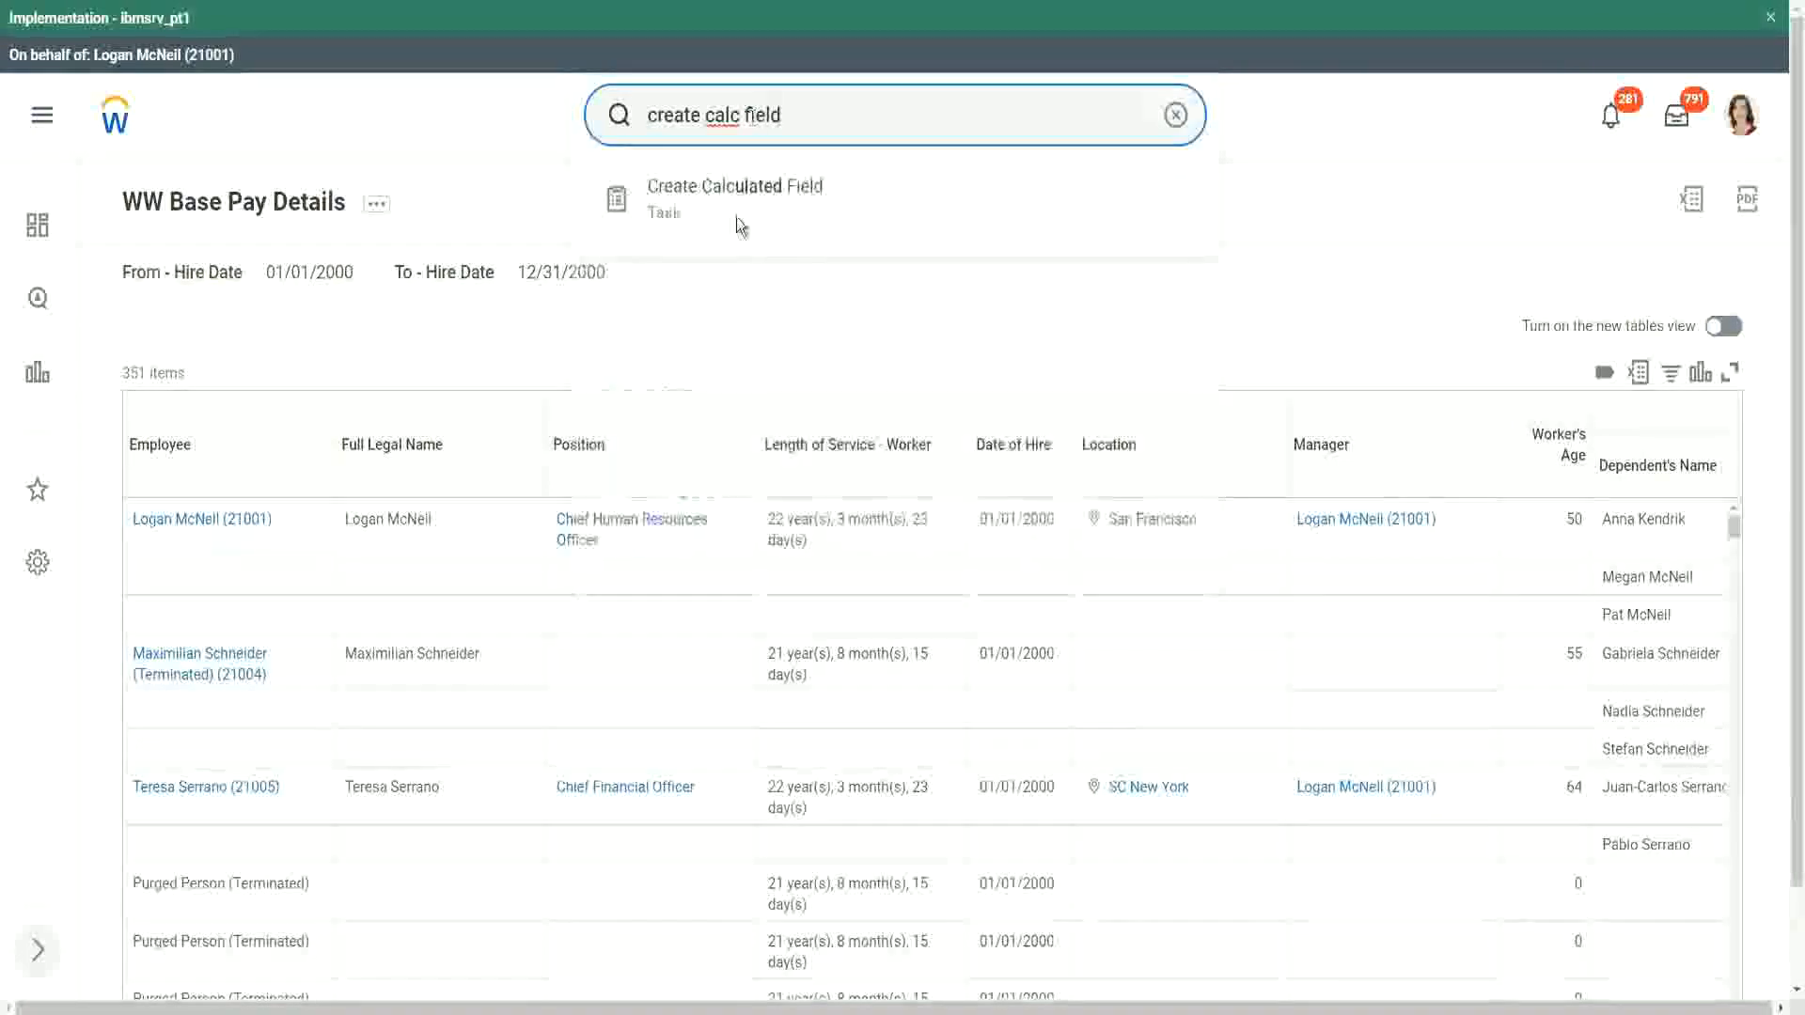
{"action": "left_click", "coordinate": [737, 206]}
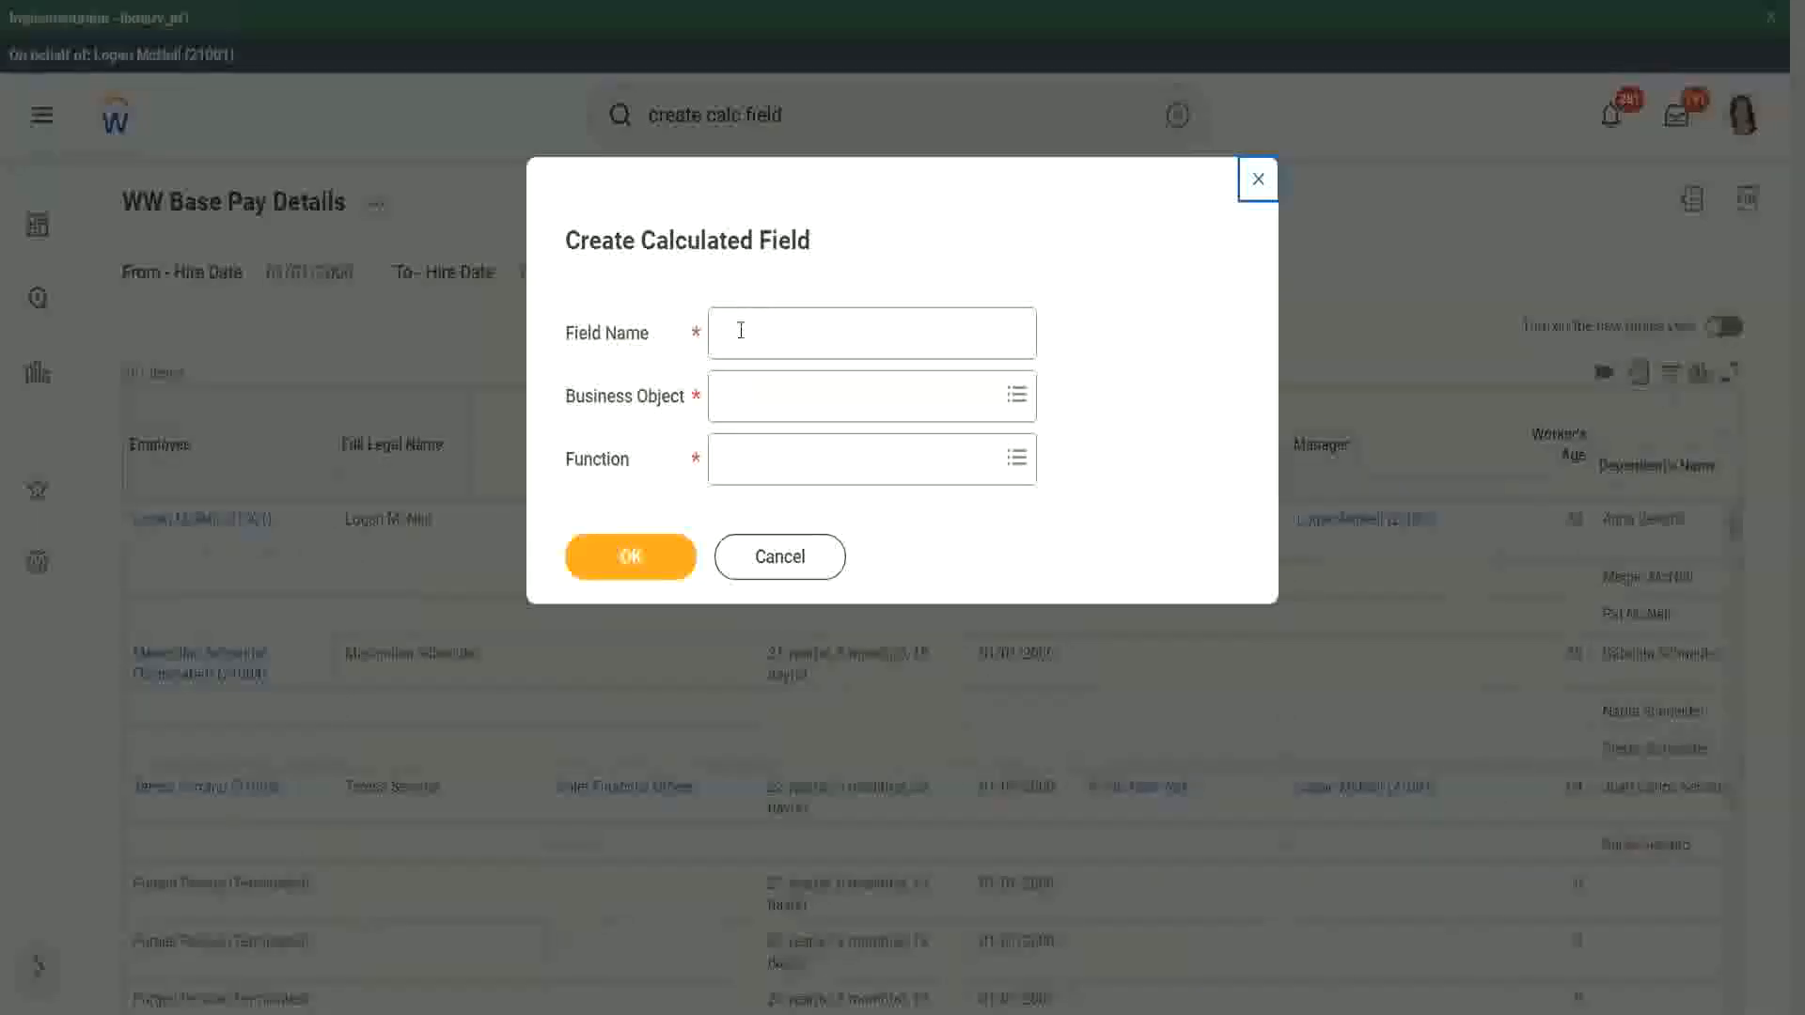
Step: Name the new calculated field CF-WW-ESI-Eldest Dependent
{"action": "left_click", "coordinate": [740, 330]}
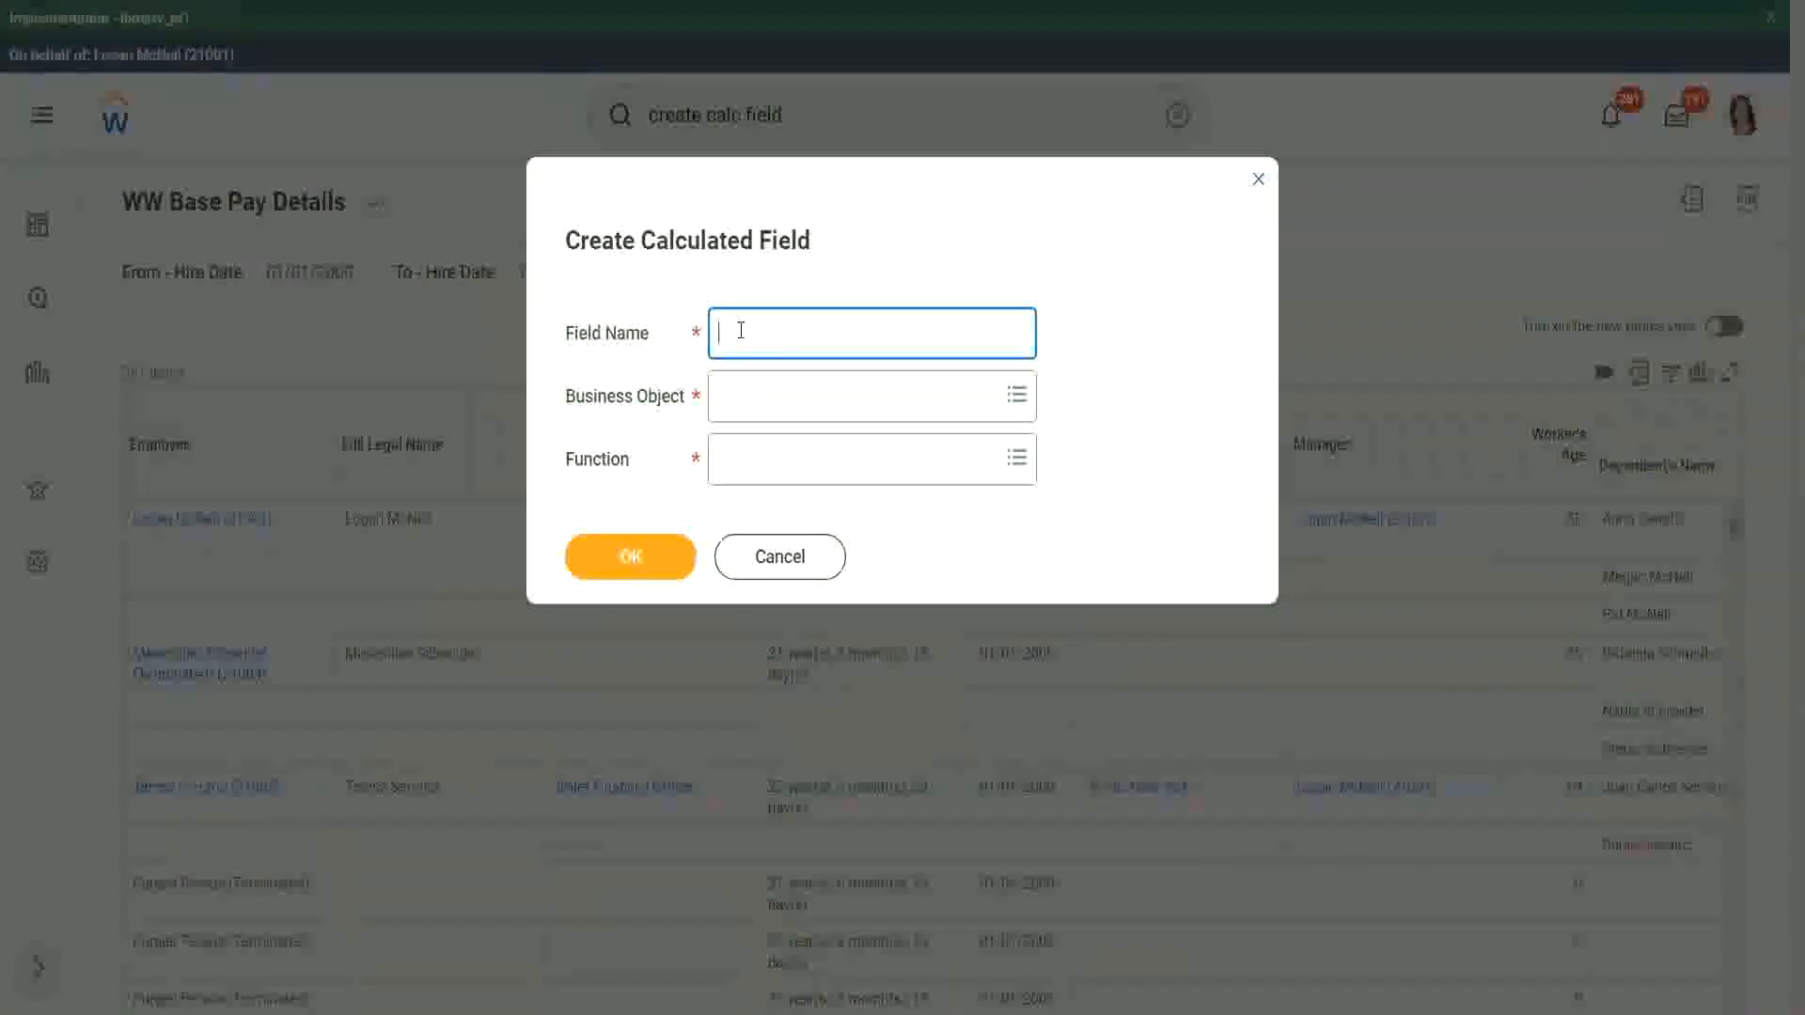
{"action": "type", "text": "CF WW-ESI-Eldest Dependent"}
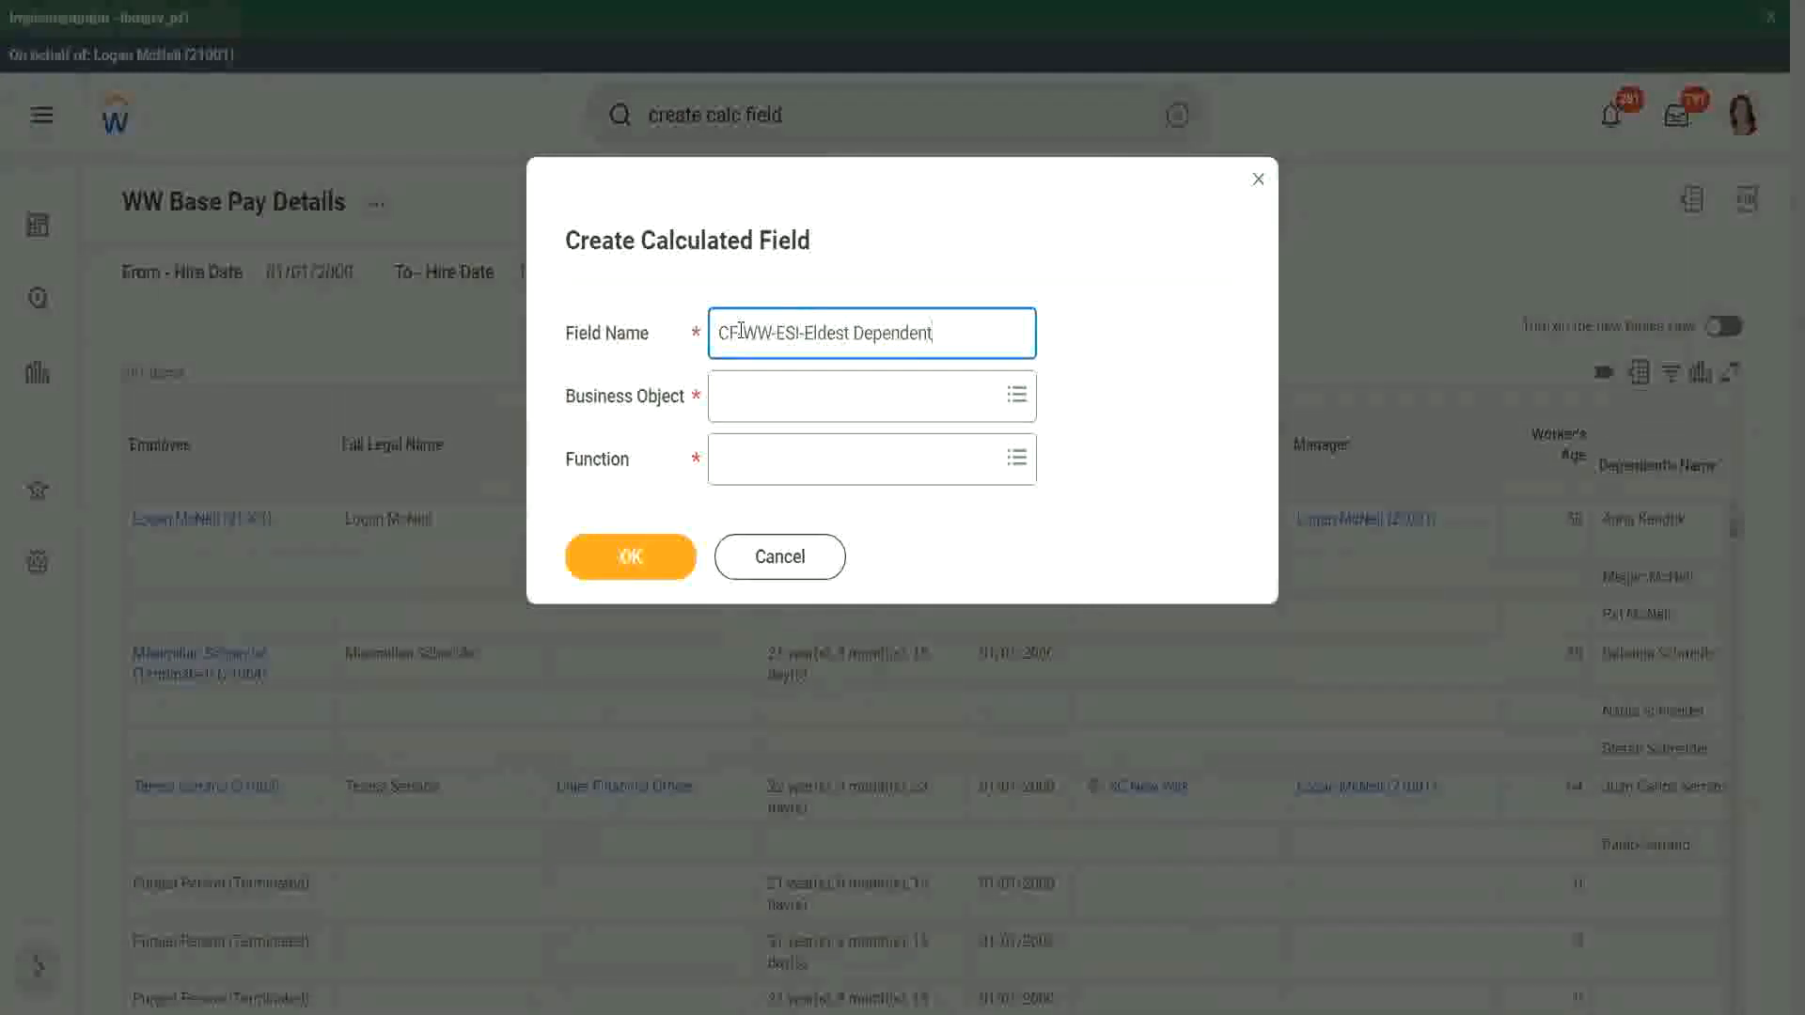
Step: Assign the calculated field the Worker business object and the Extract Single Instance function, and proceed to its definition
{"action": "left_click", "coordinate": [763, 402]}
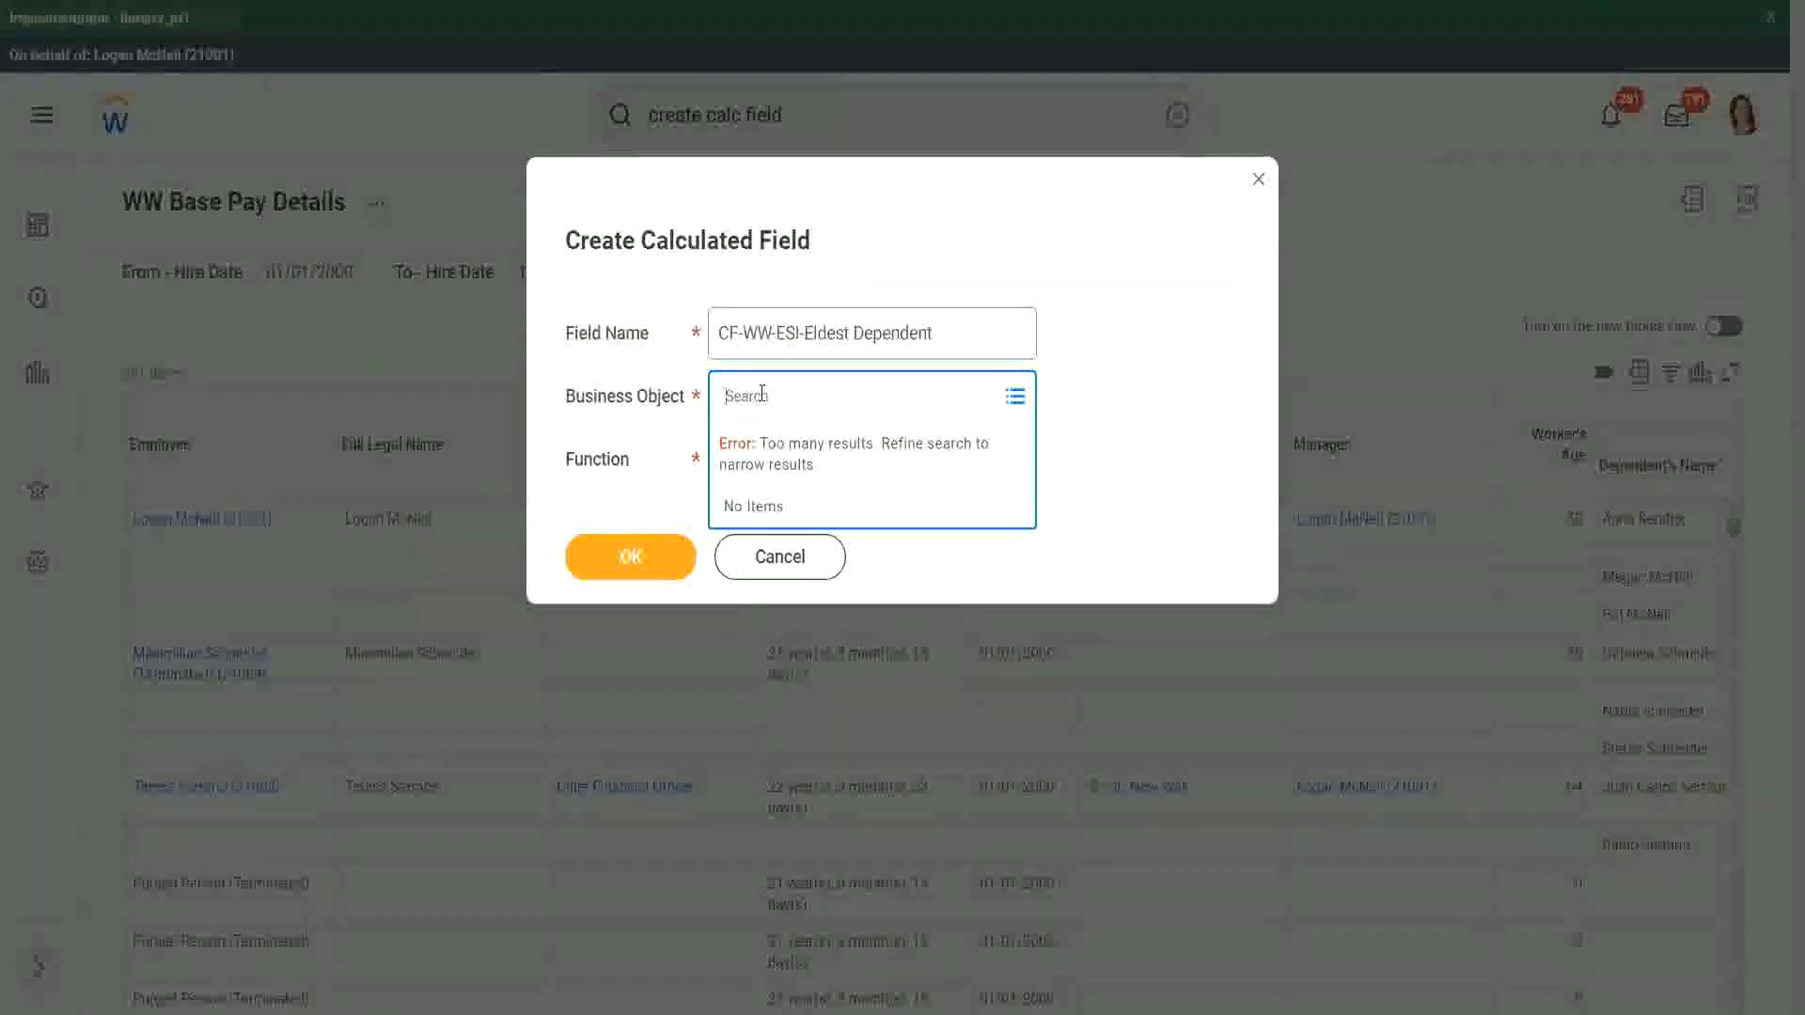
{"action": "type", "text": "worker"}
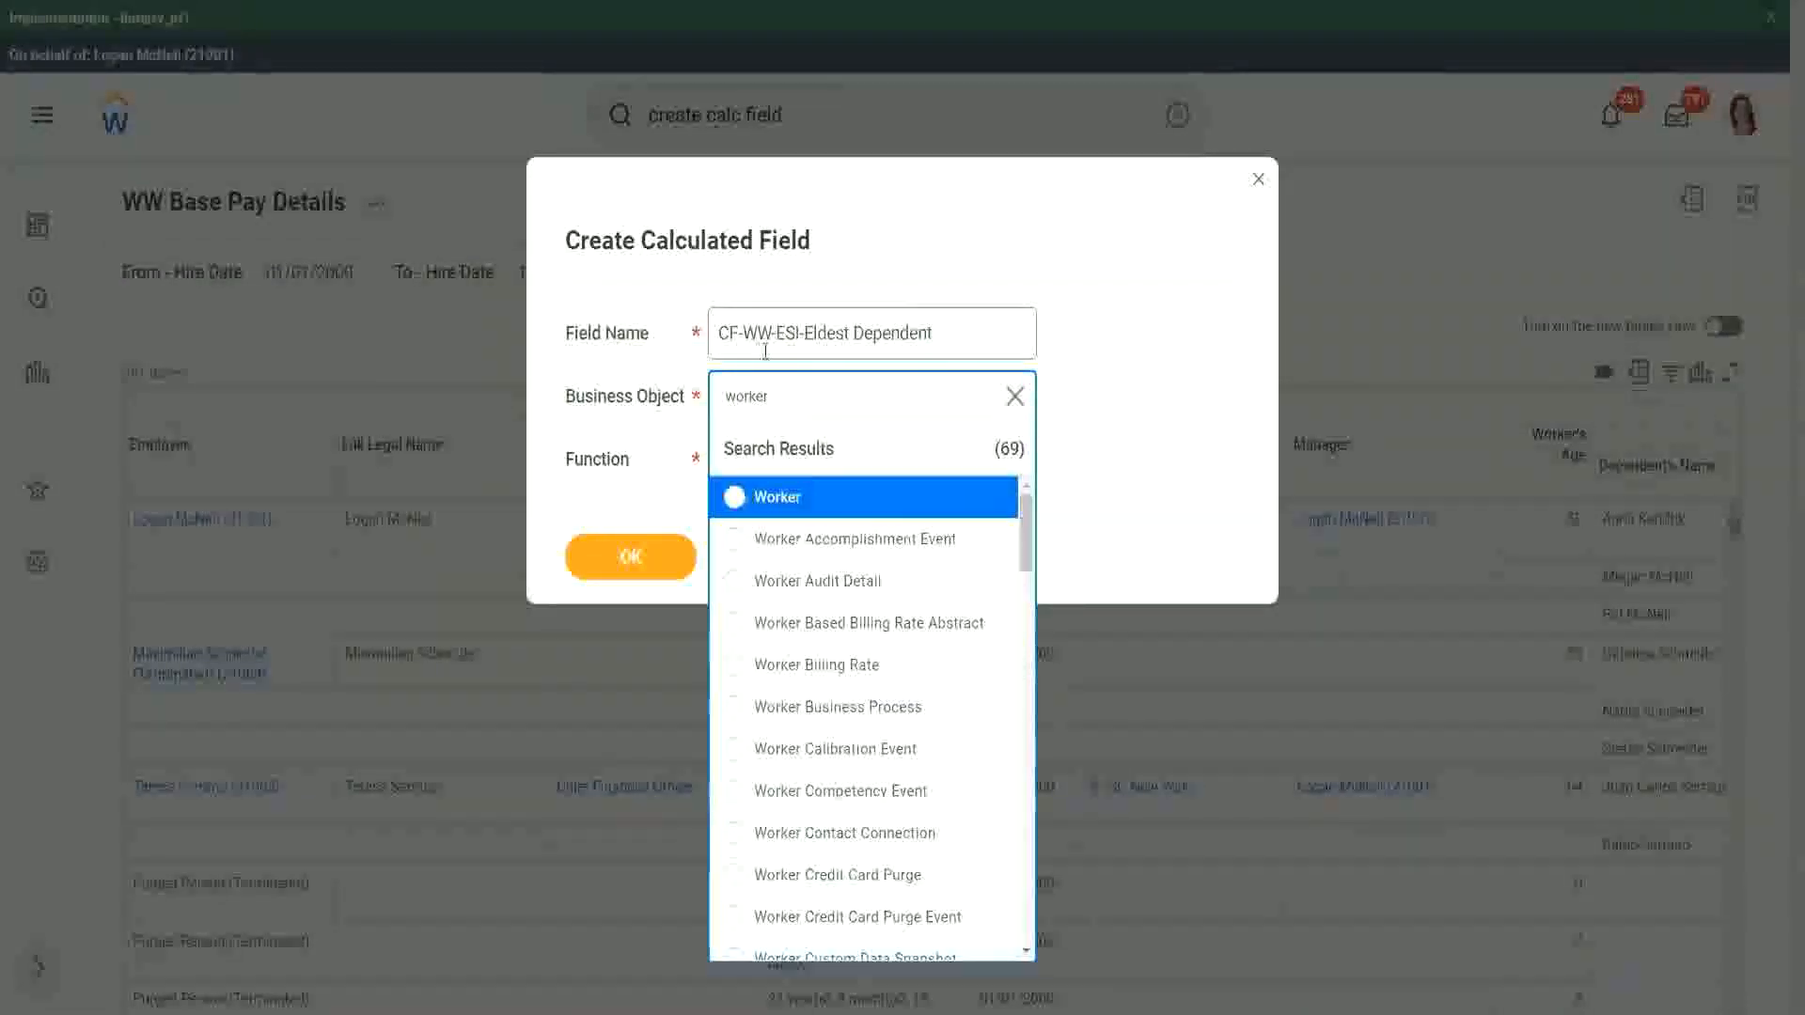
{"action": "left_click", "coordinate": [851, 509]}
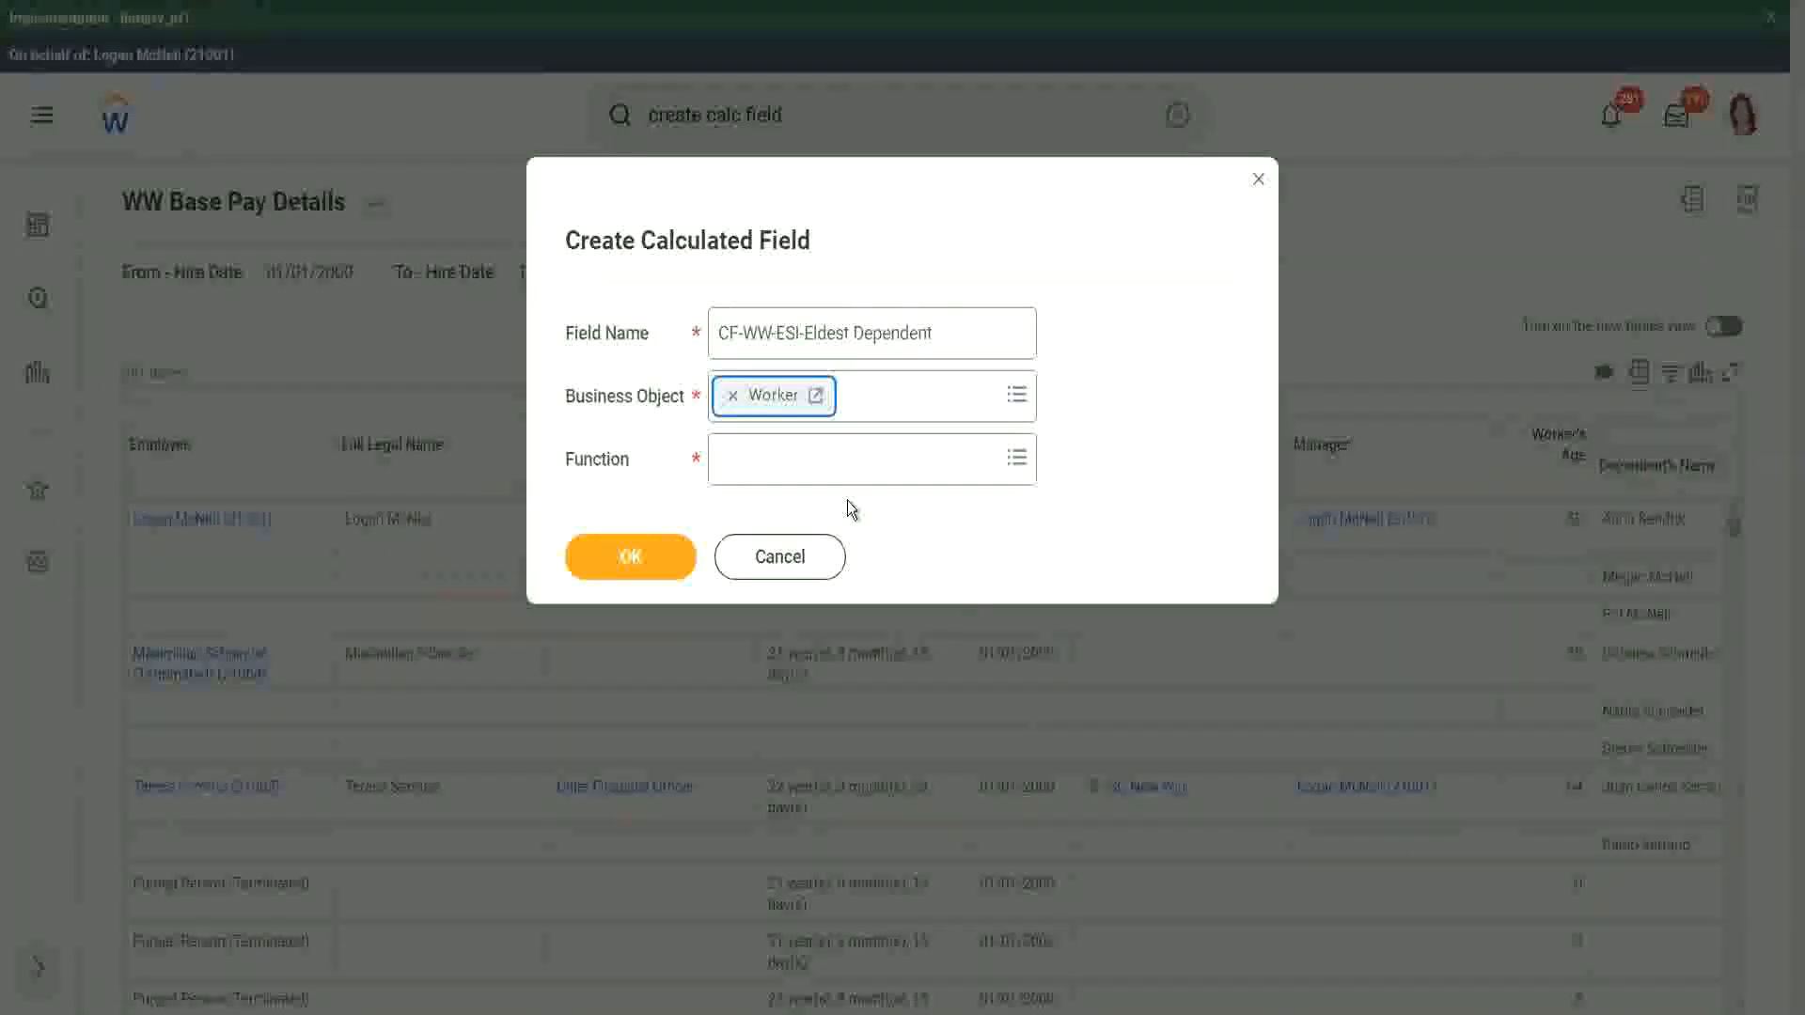
{"action": "left_click", "coordinate": [767, 463]}
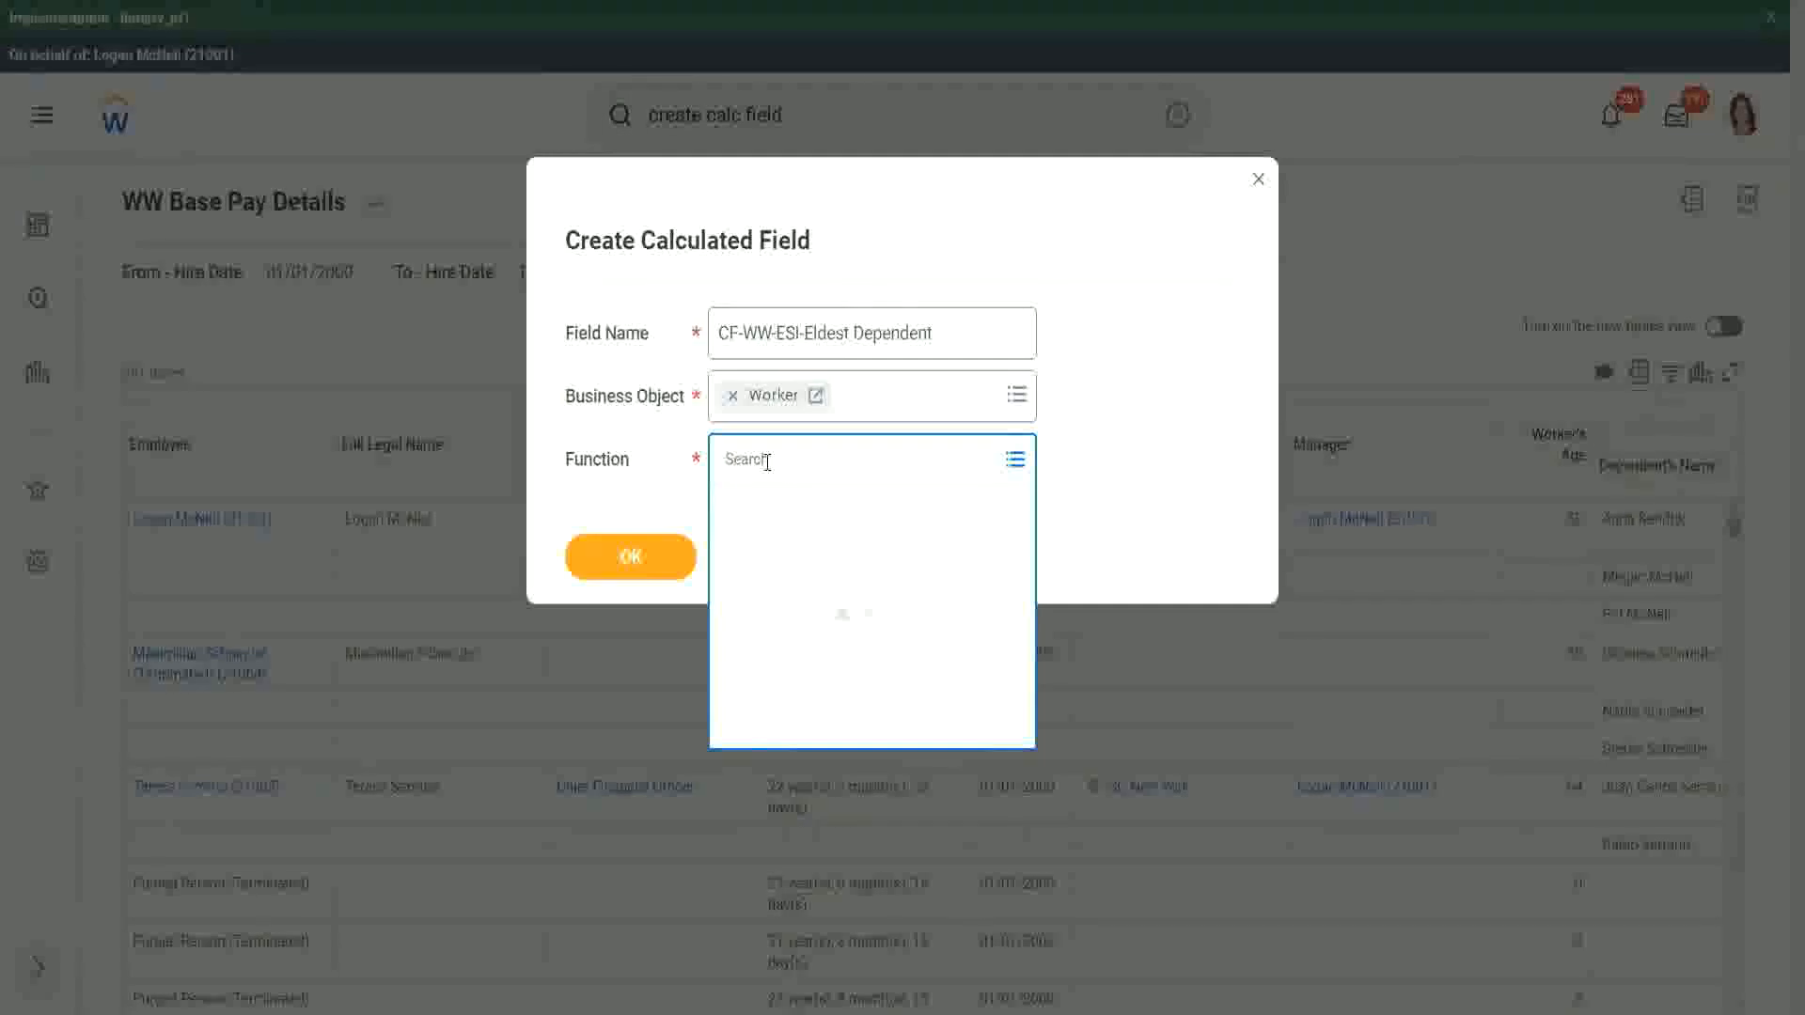
{"action": "type", "text": "esi"}
{"action": "key", "text": "Return"}
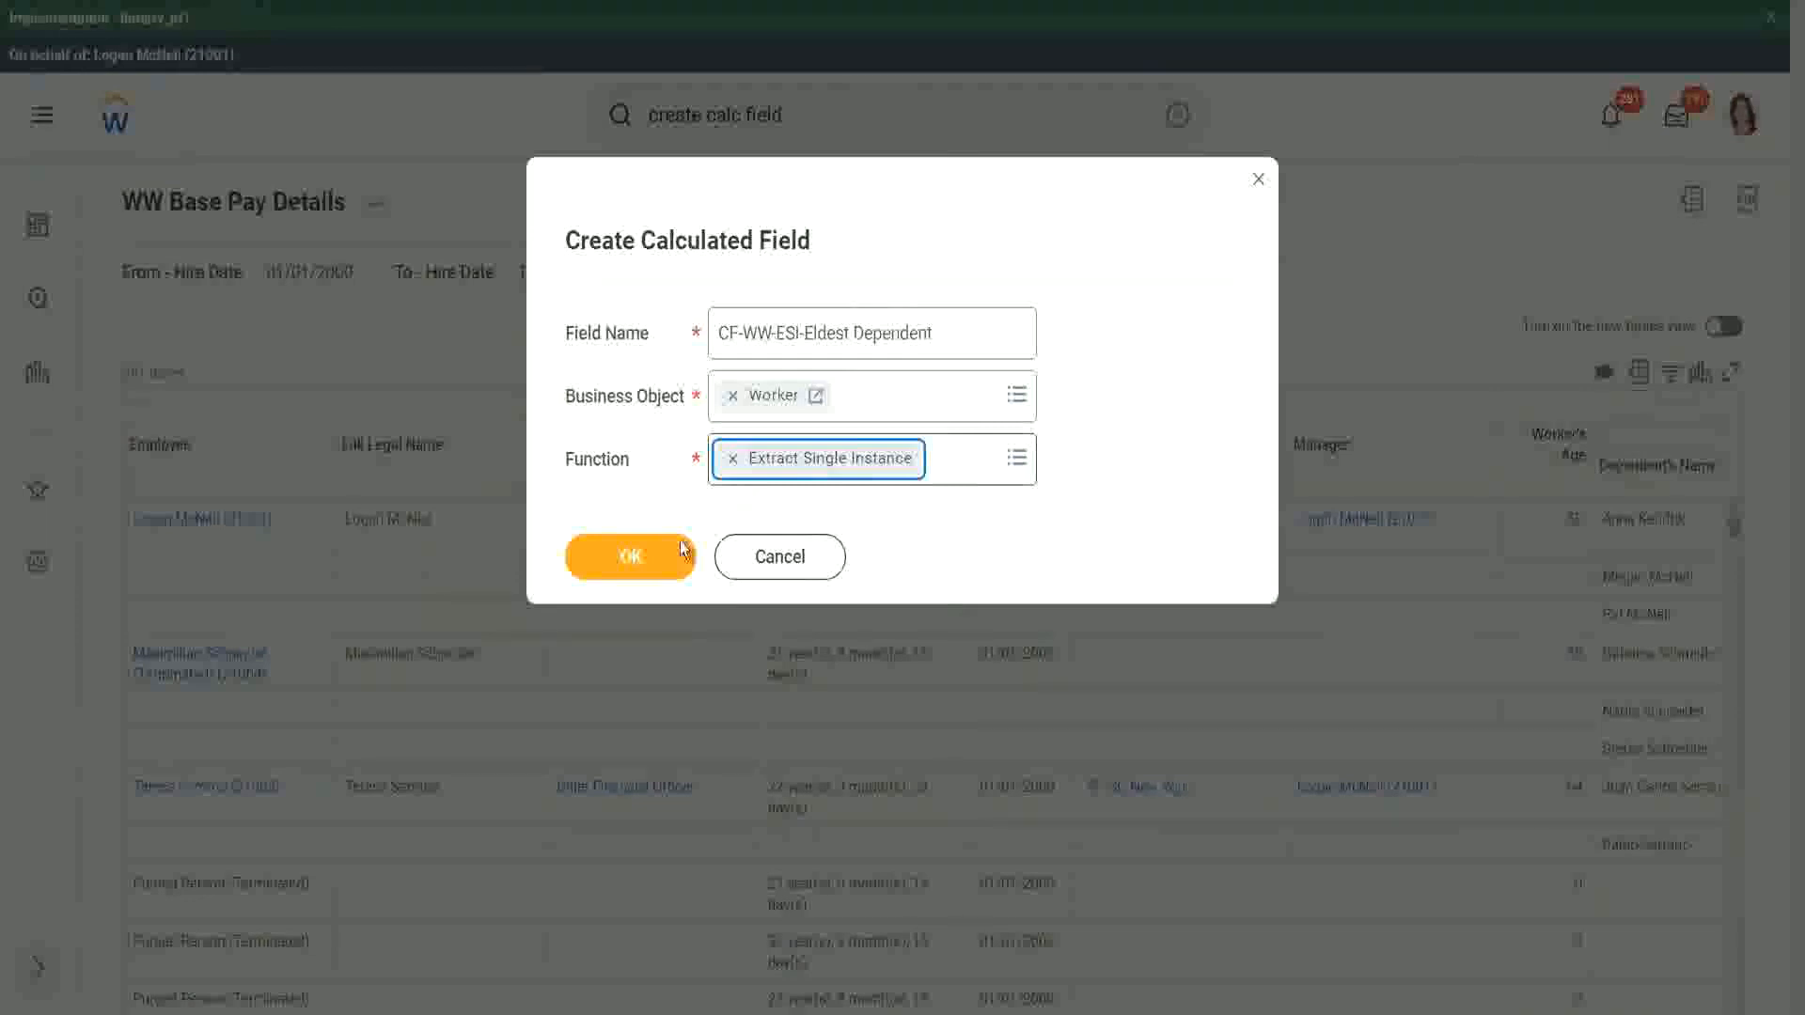
{"action": "left_click", "coordinate": [634, 555]}
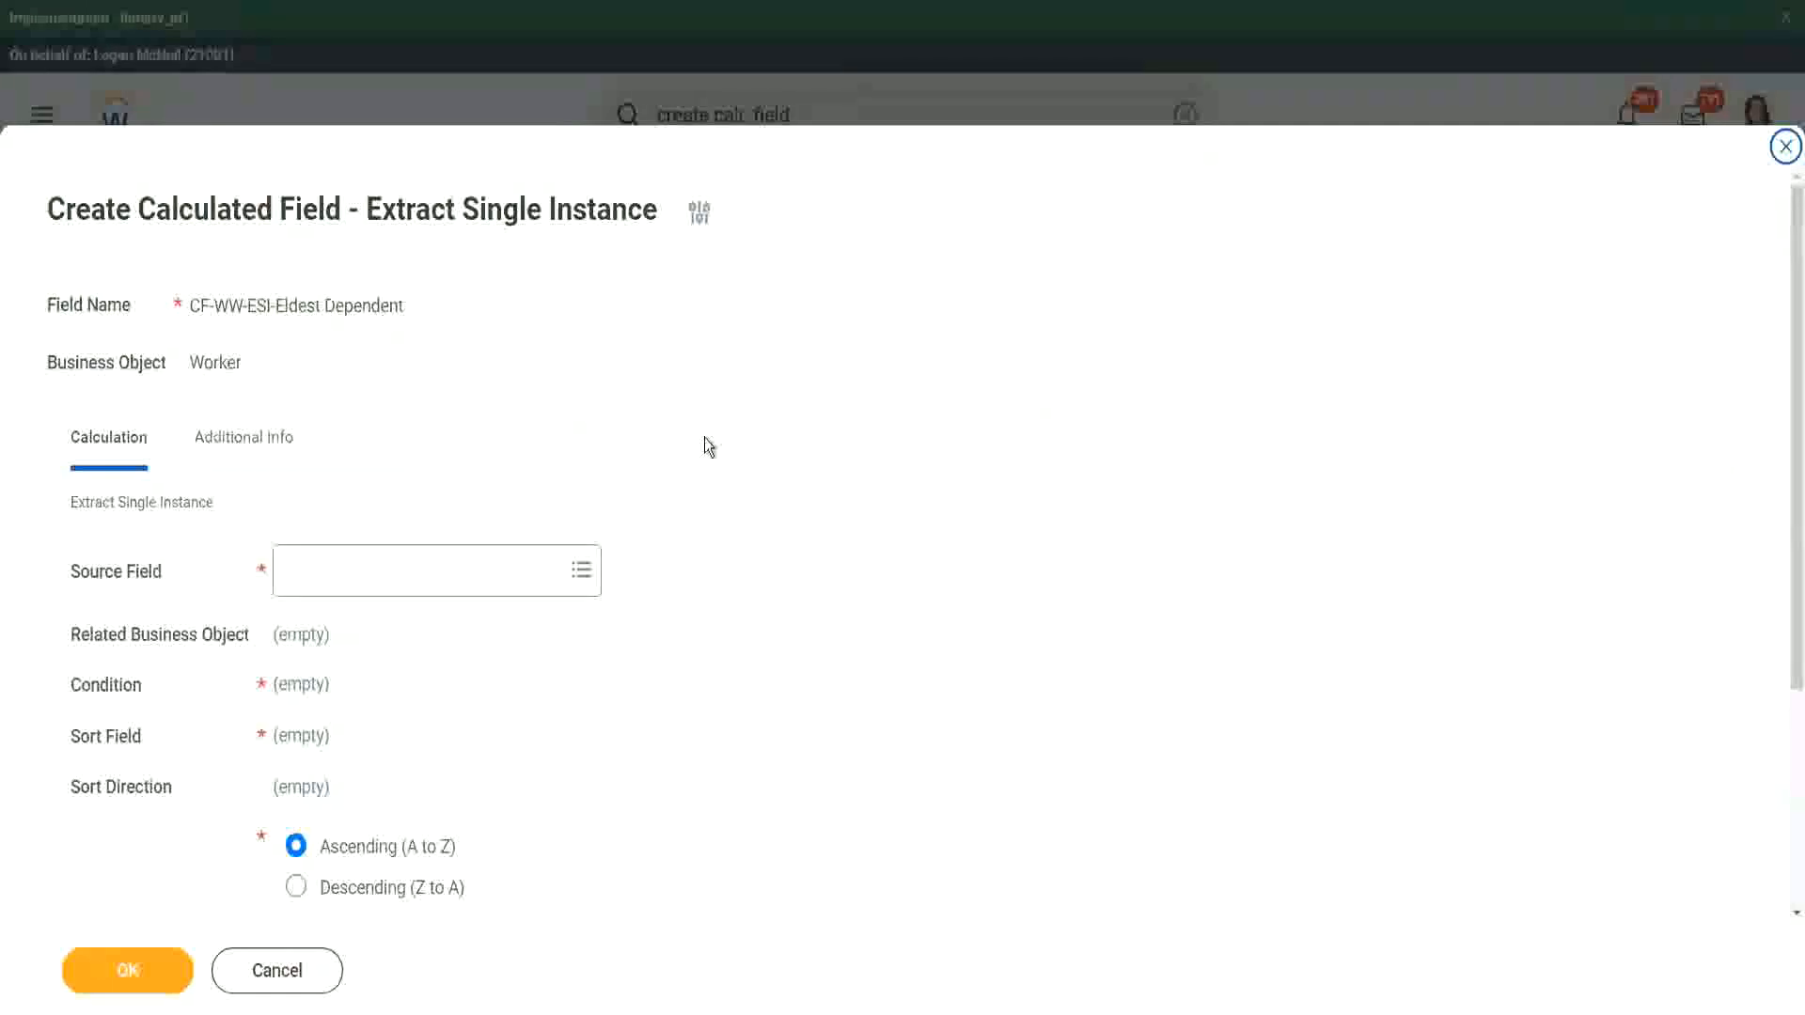
Step: Set the calculation's source field to Dependents and check the related business object
{"action": "scroll", "coordinate": [707, 446], "scroll_direction": "down", "scroll_amount": 2}
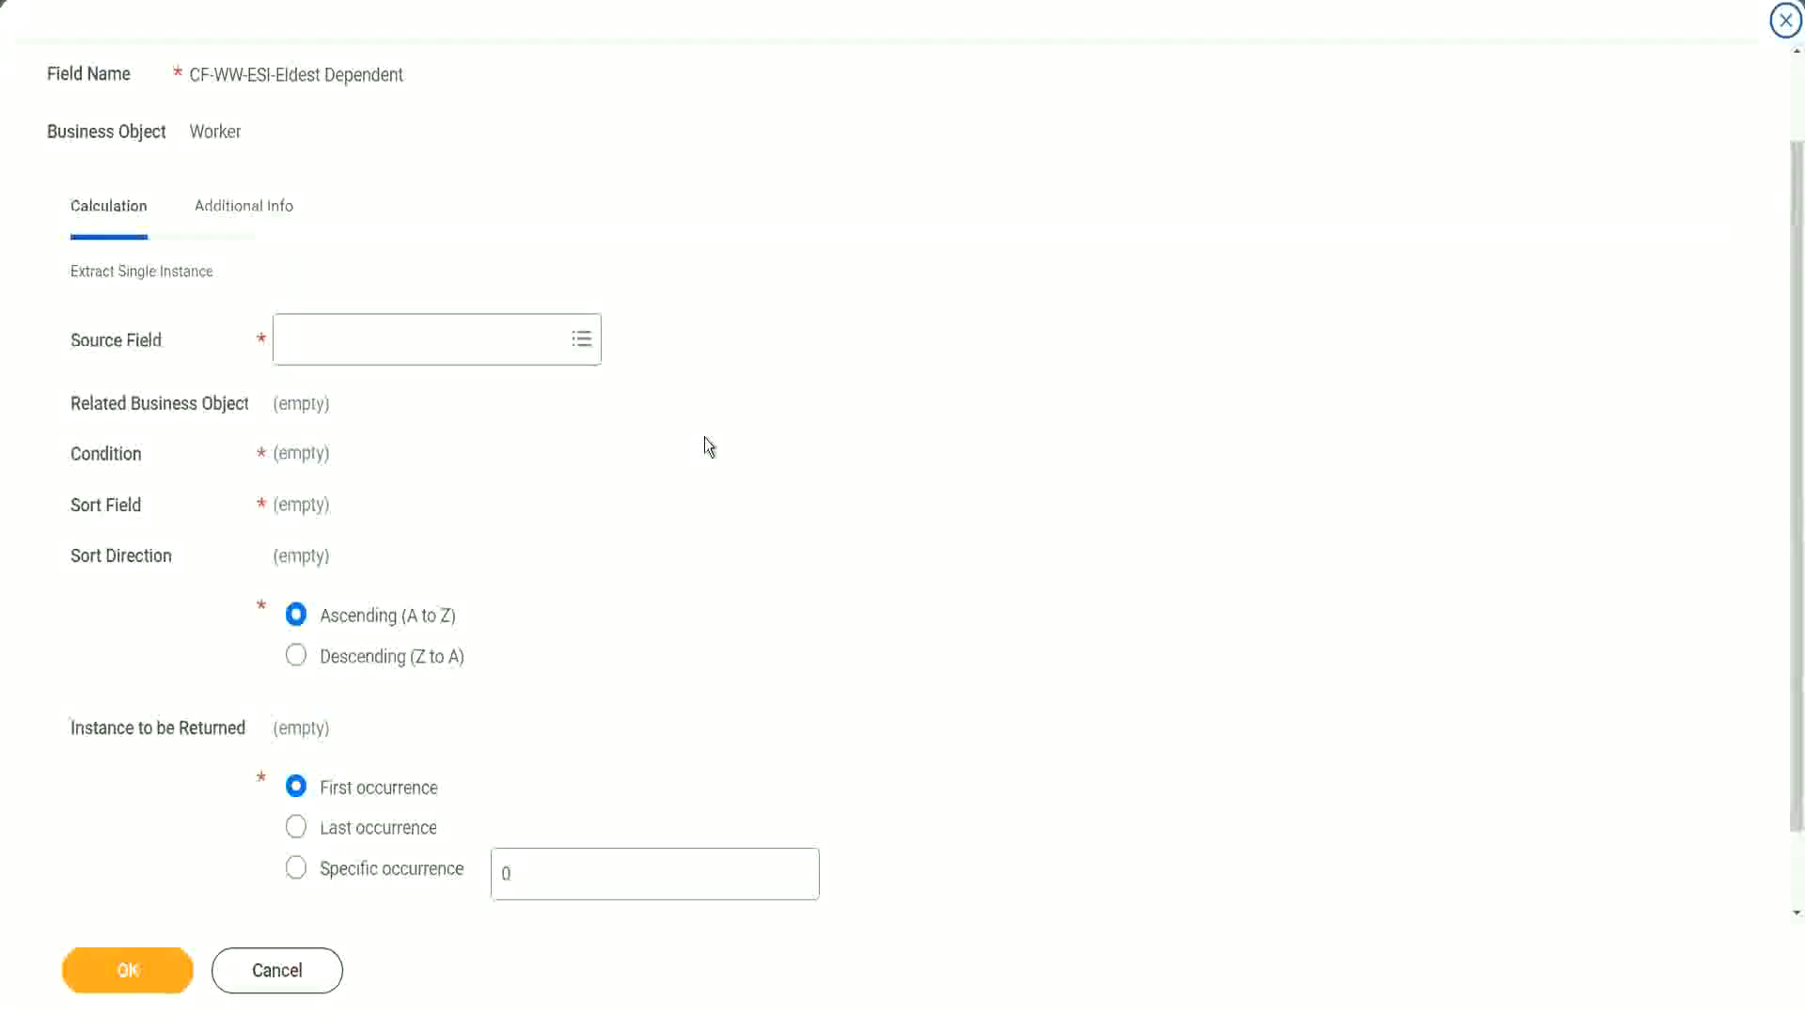
{"action": "left_click", "coordinate": [362, 342]}
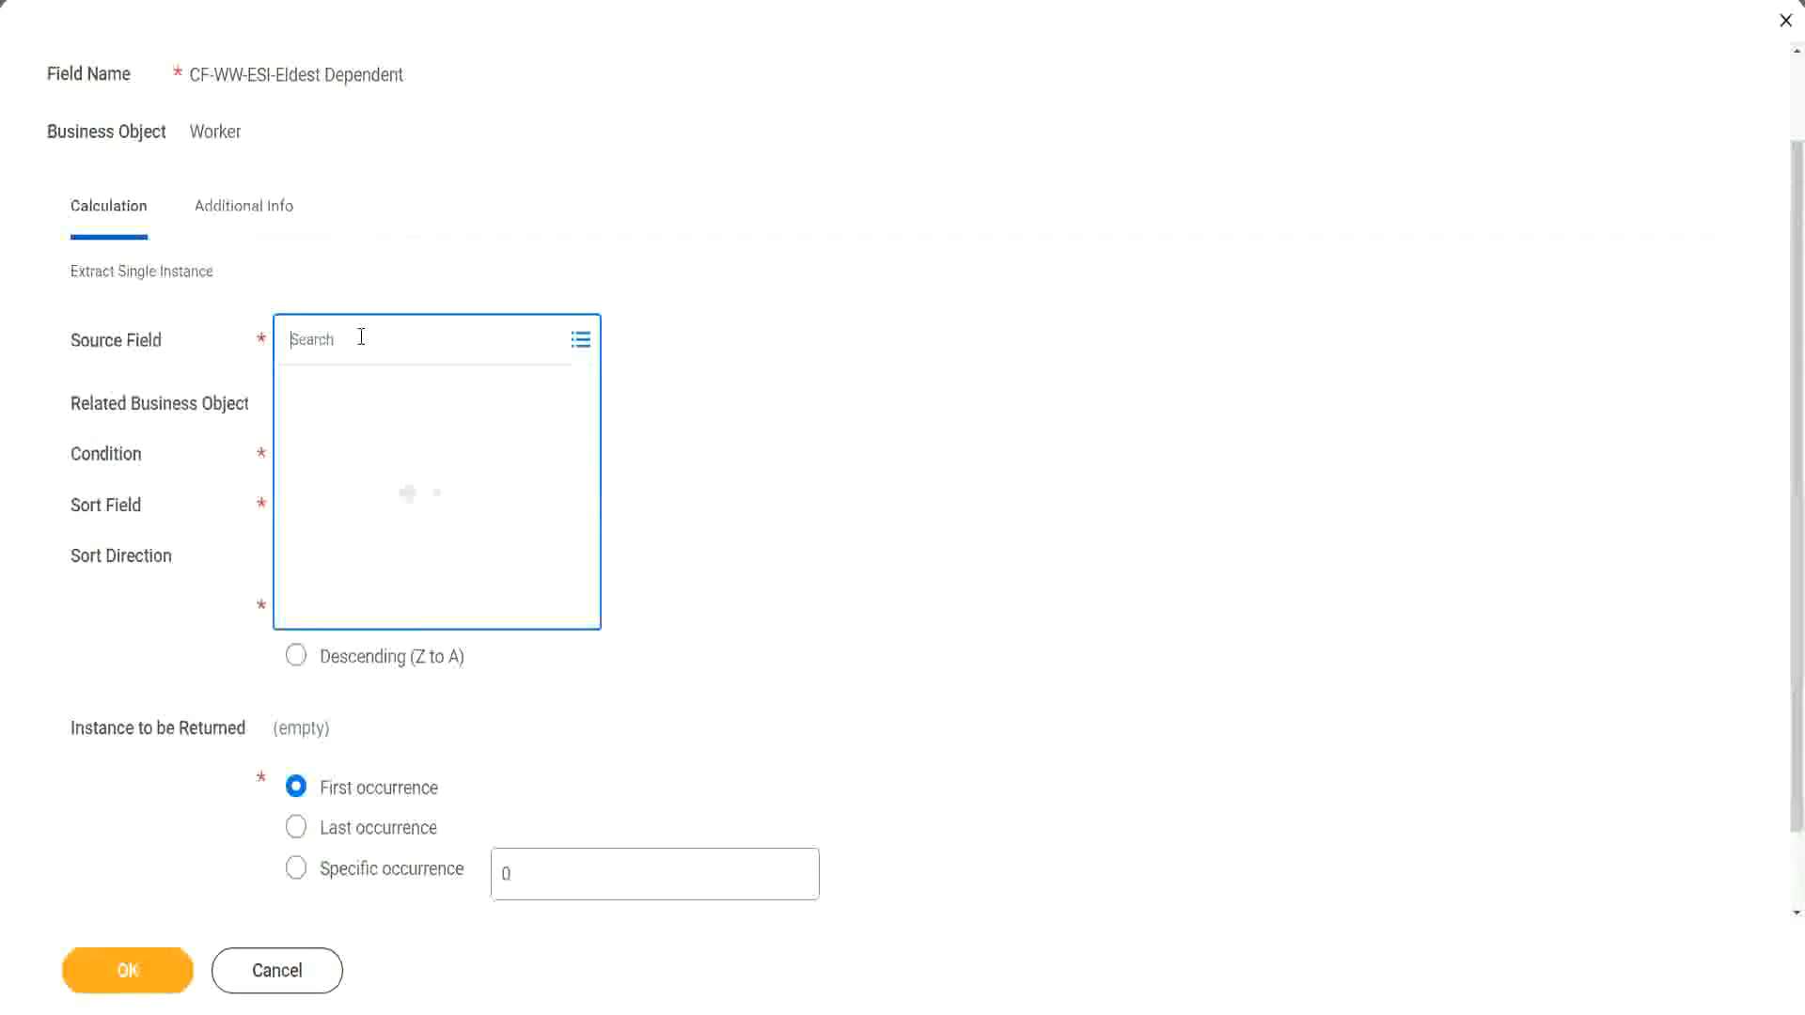
{"action": "type", "text": "depemnd"}
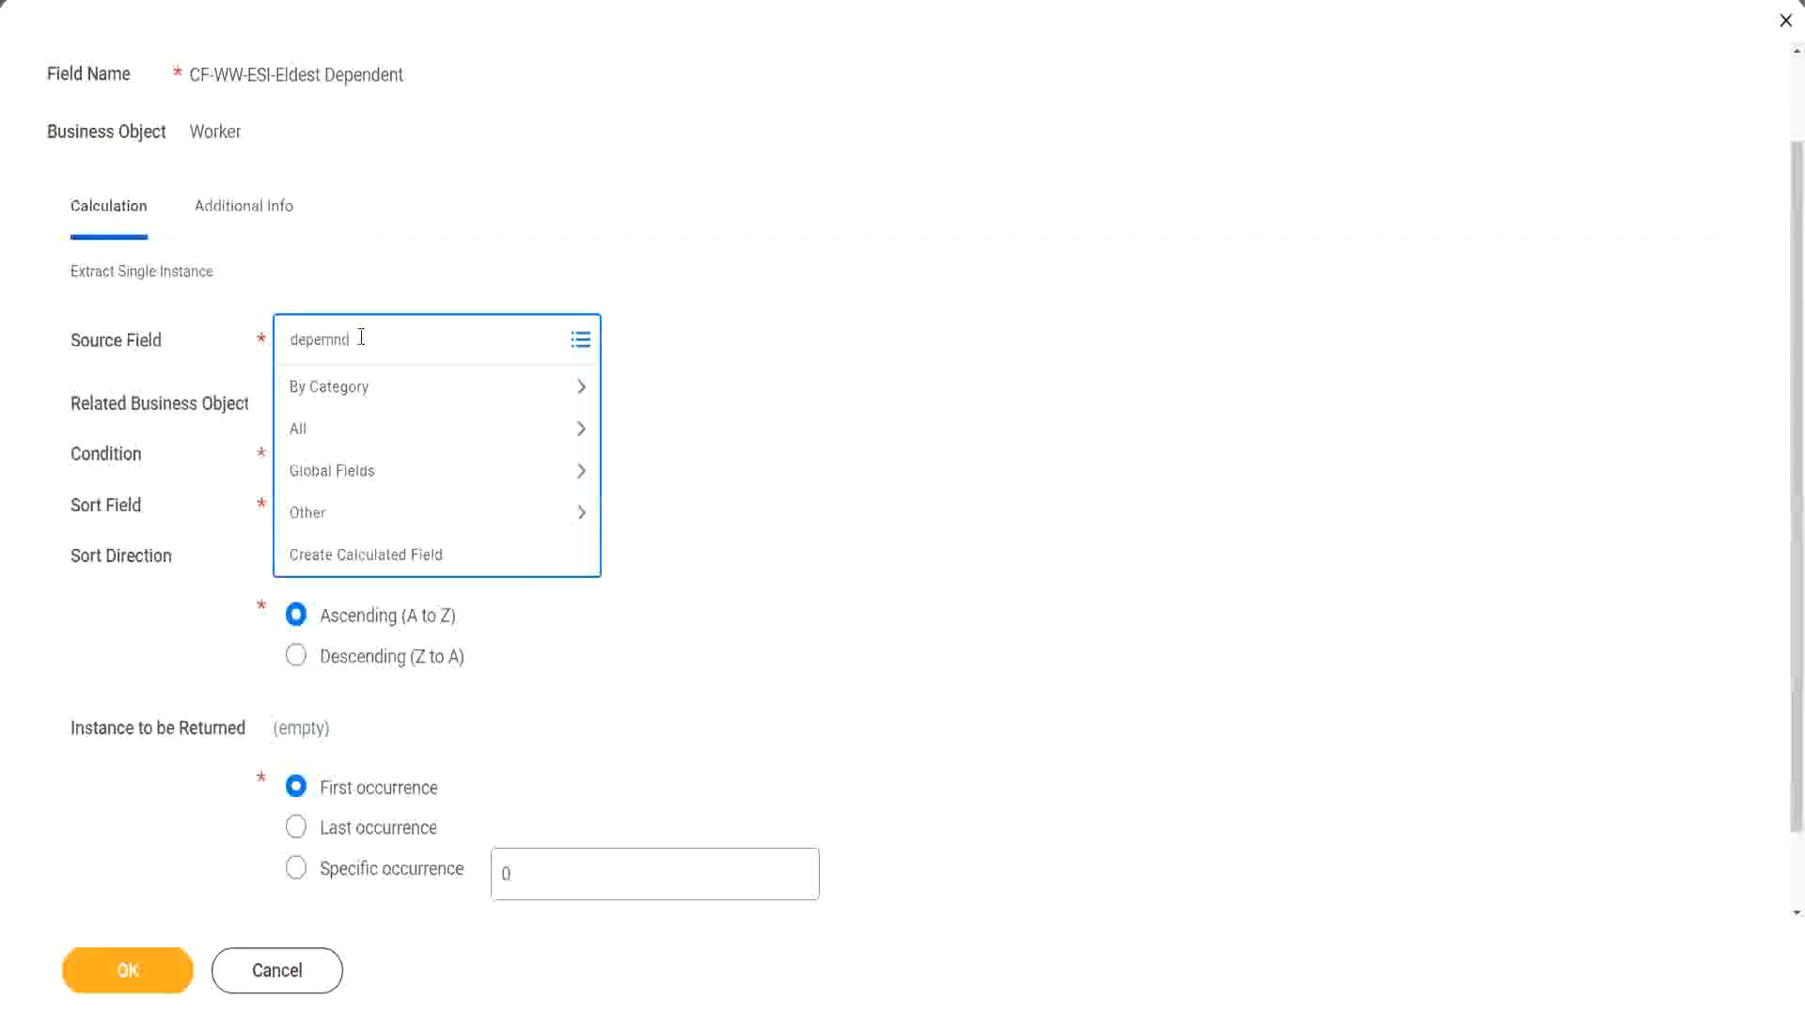
{"action": "key", "text": "BackSpace"}
{"action": "key", "text": "BackSpace"}
{"action": "key", "text": "BackSpace"}
{"action": "type", "text": "ndent"}
{"action": "key", "text": "Return"}
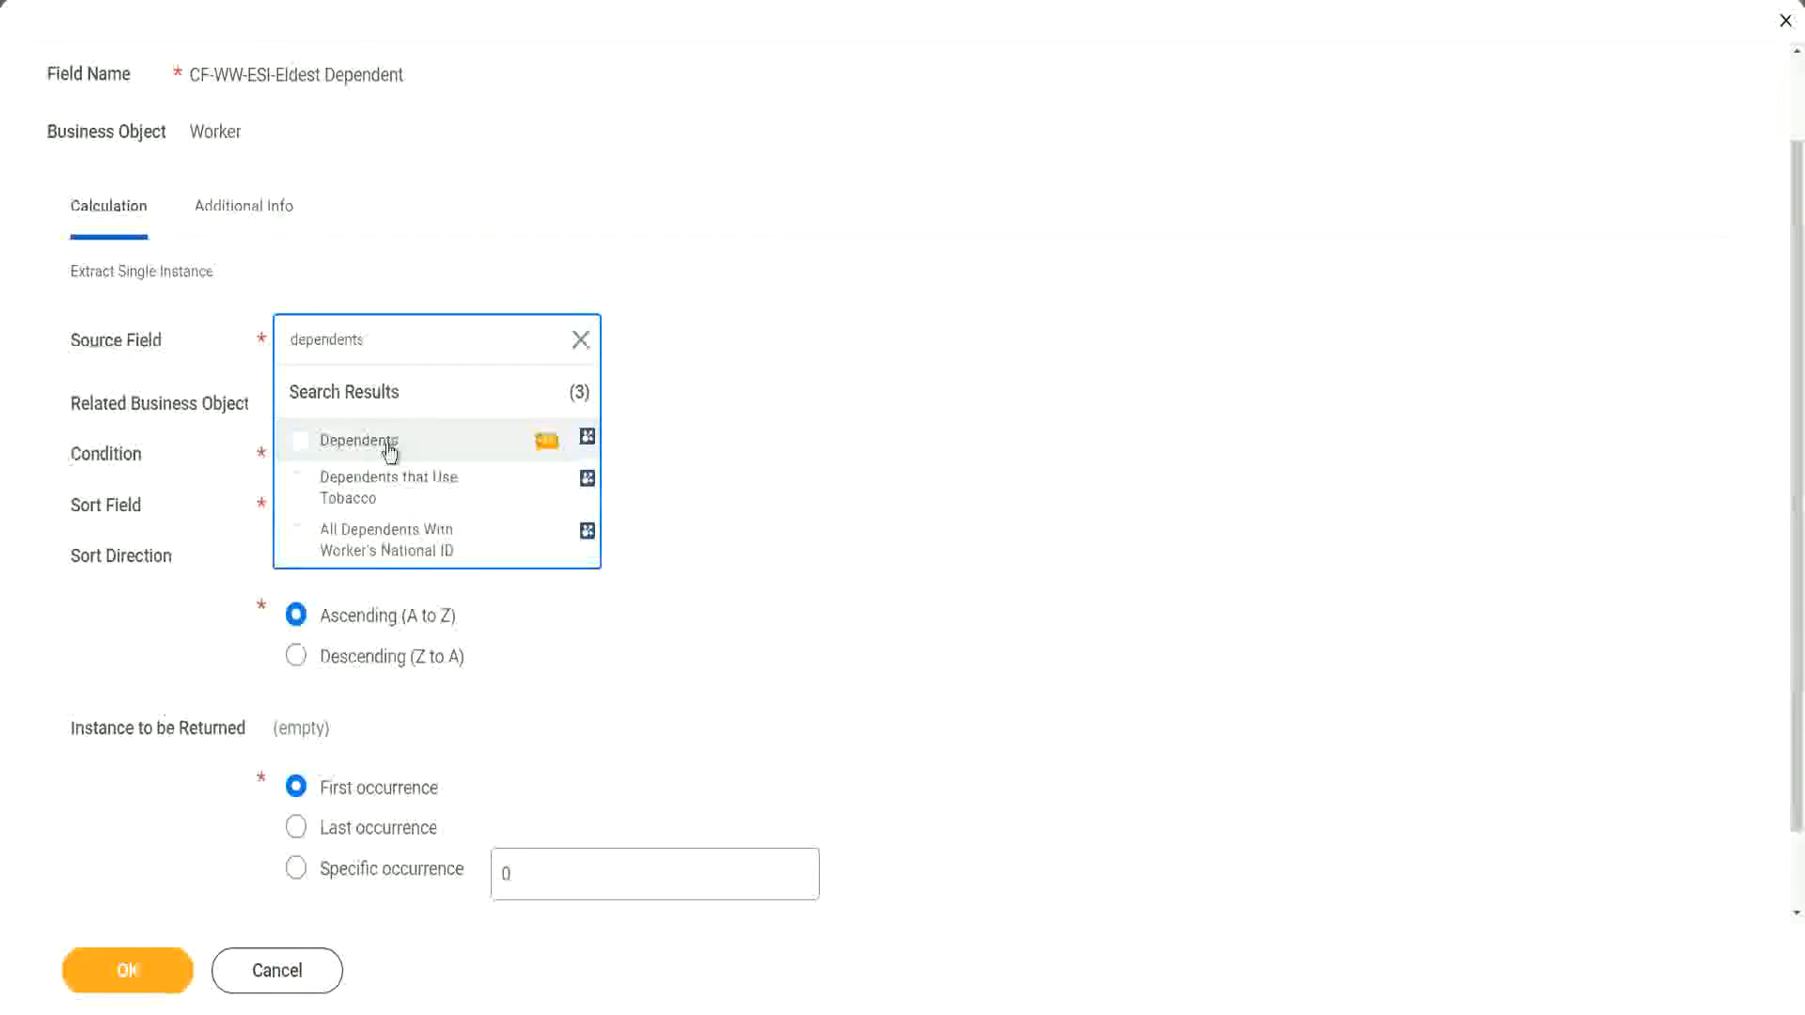
{"action": "left_click", "coordinate": [388, 445]}
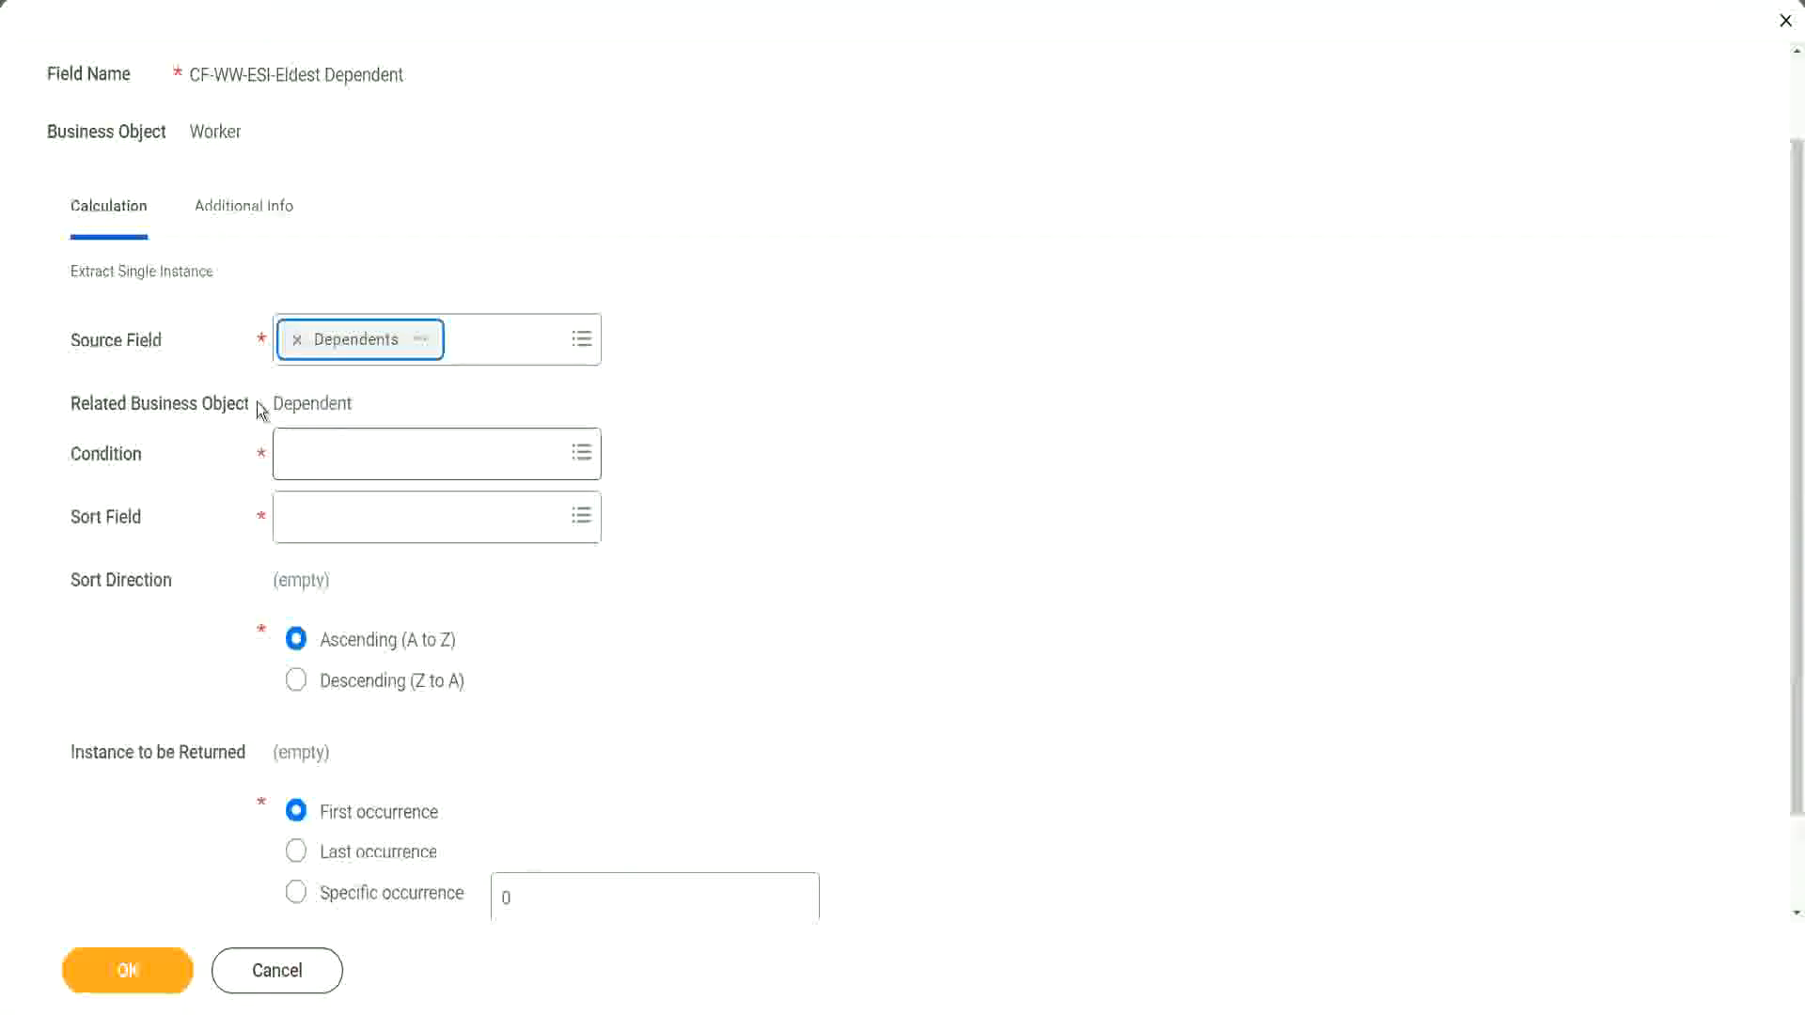
{"action": "left_click_drag", "start_coordinate": [272, 403], "coordinate": [358, 406]}
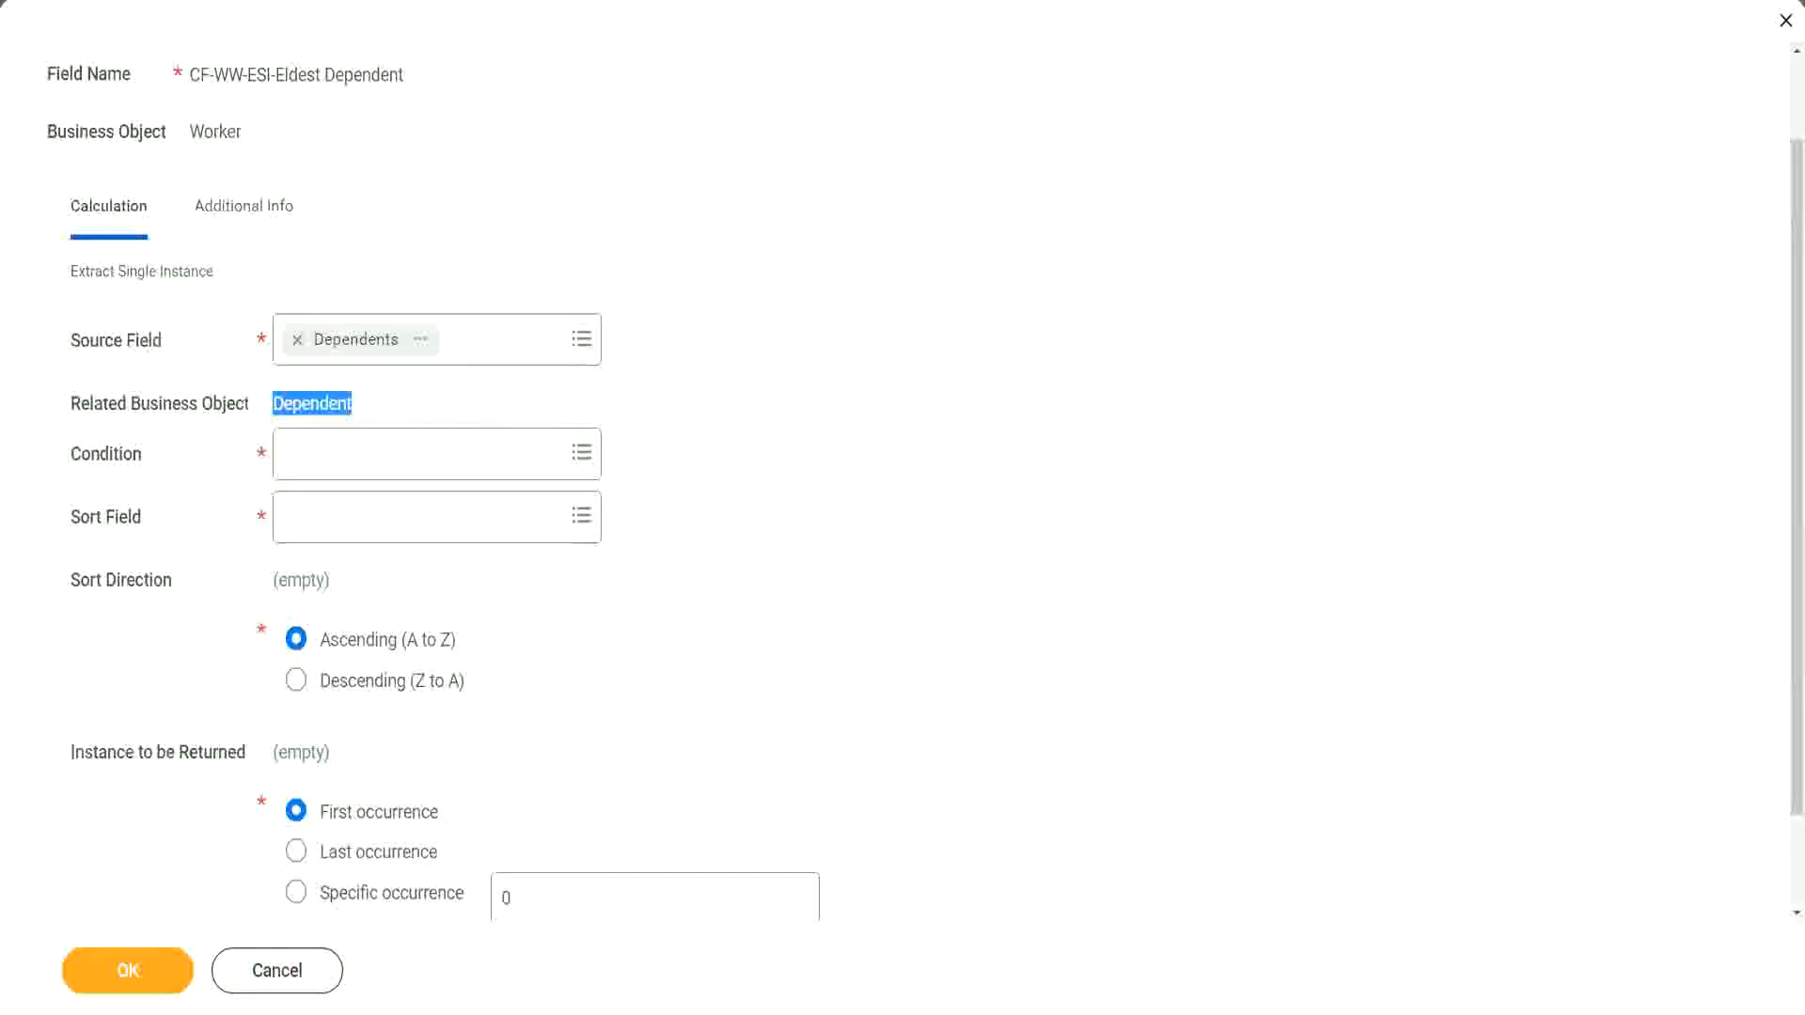
{"action": "left_click_drag", "start_coordinate": [58, 380], "coordinate": [392, 425]}
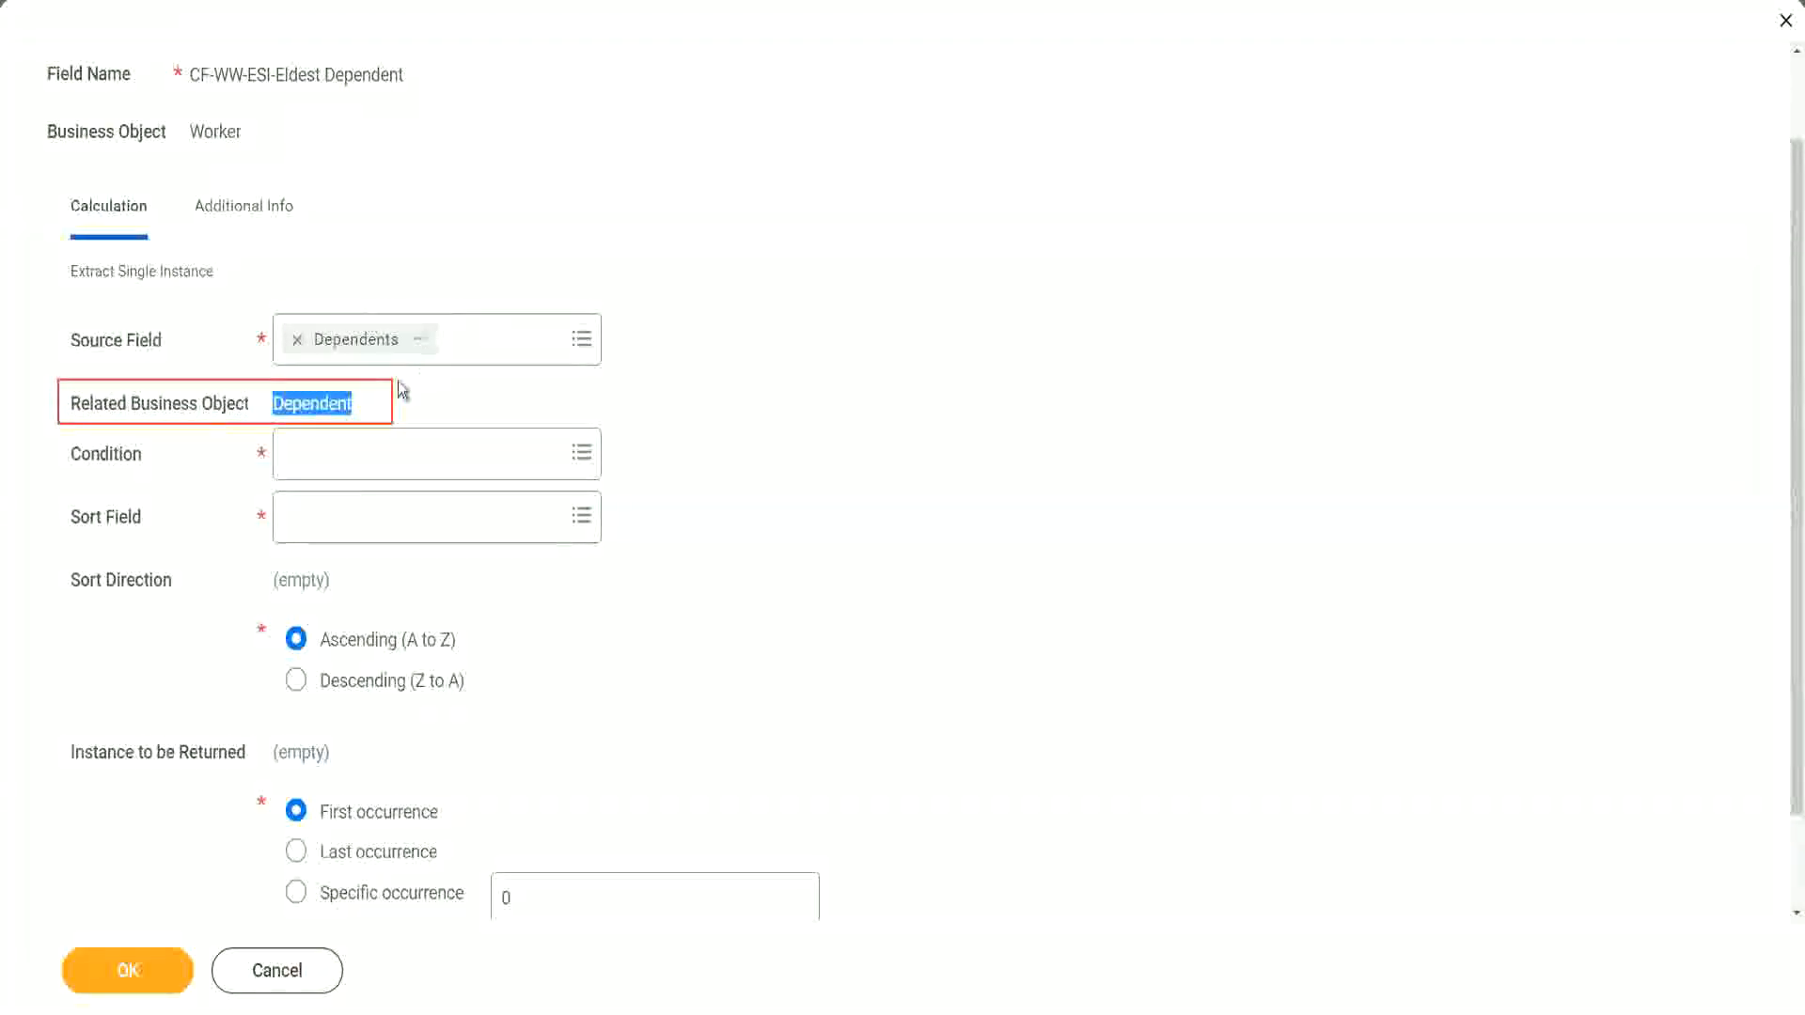
{"action": "left_click", "coordinate": [307, 405]}
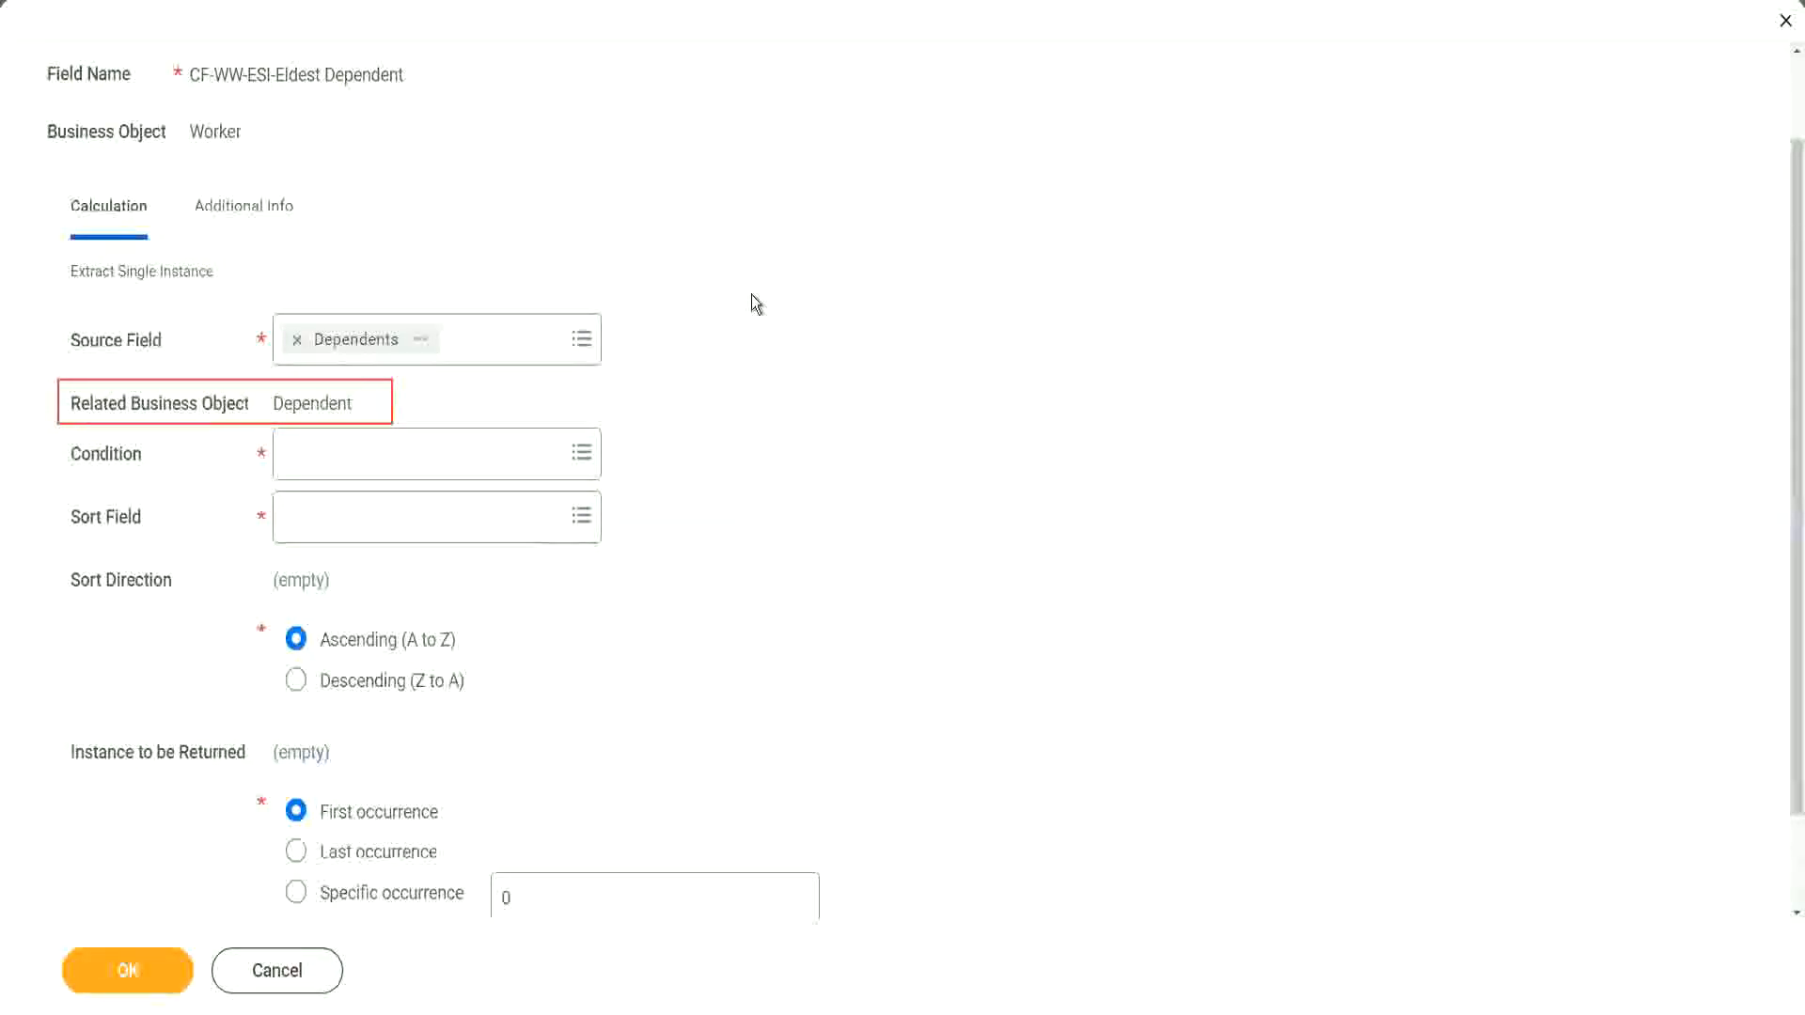
Step: Set the condition of the Extract Single Instance calculation to Is True
{"action": "left_click", "coordinate": [343, 453]}
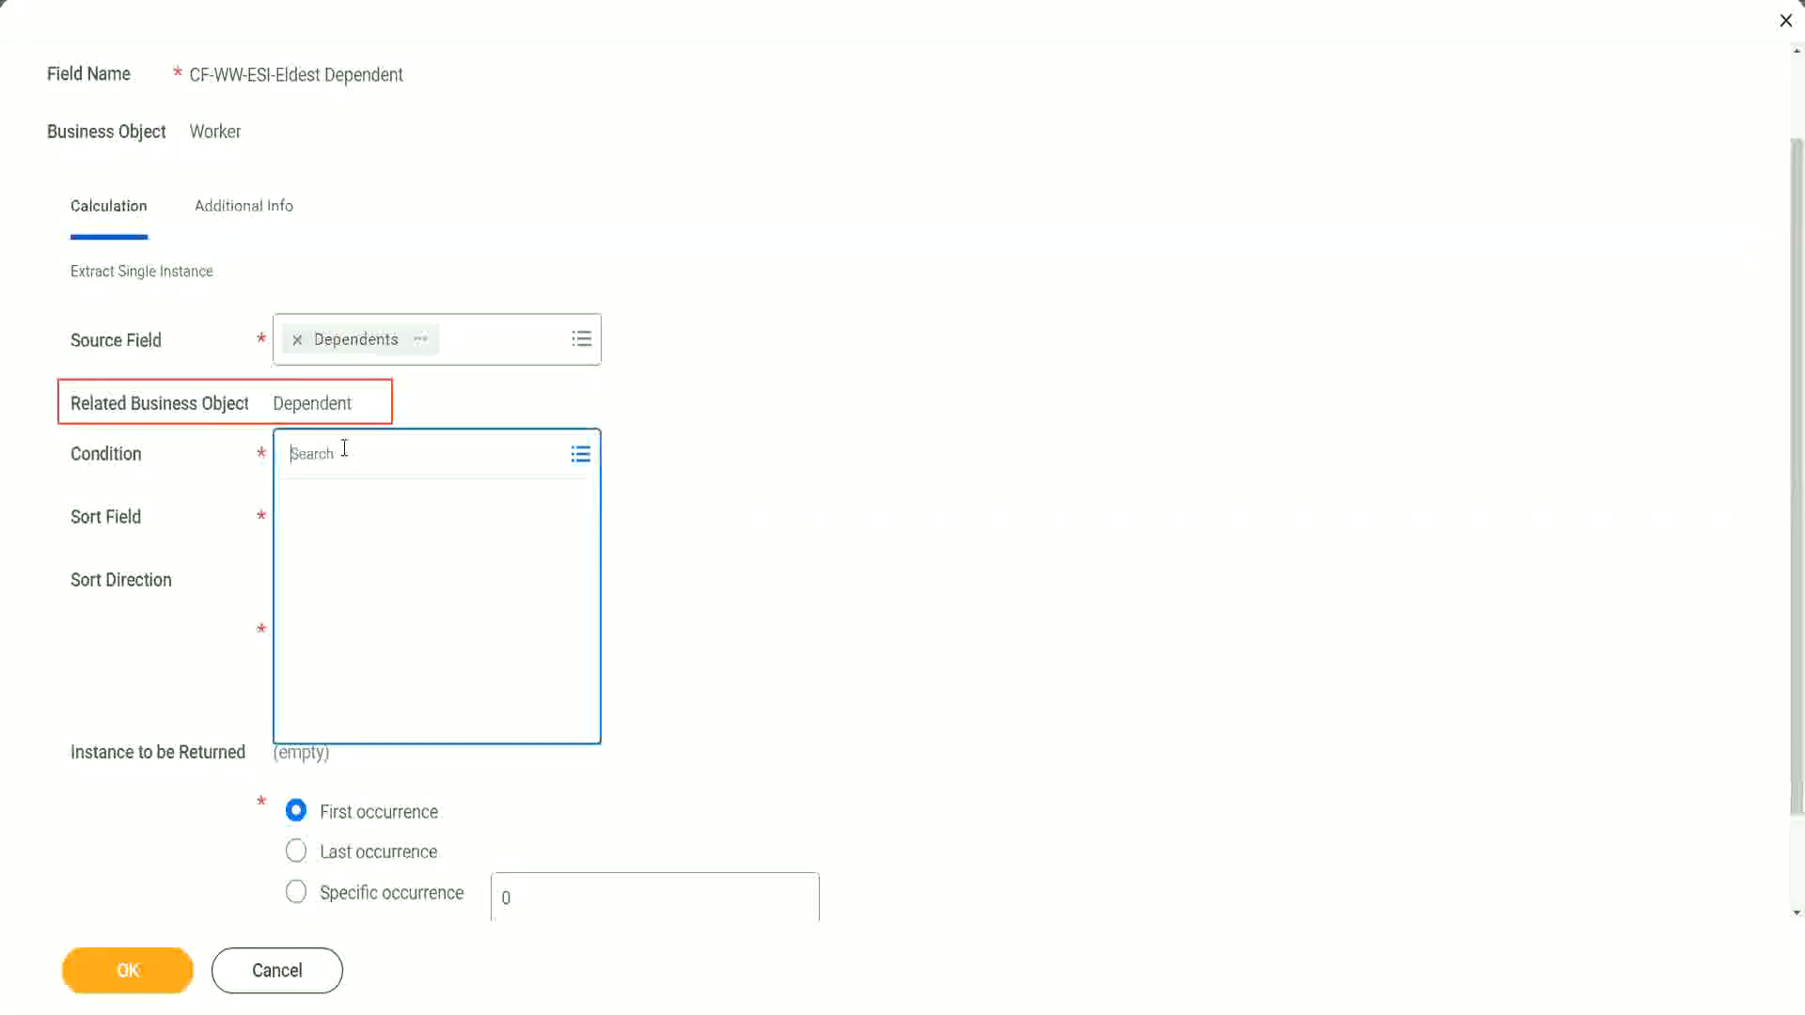
{"action": "type", "text": "is "}
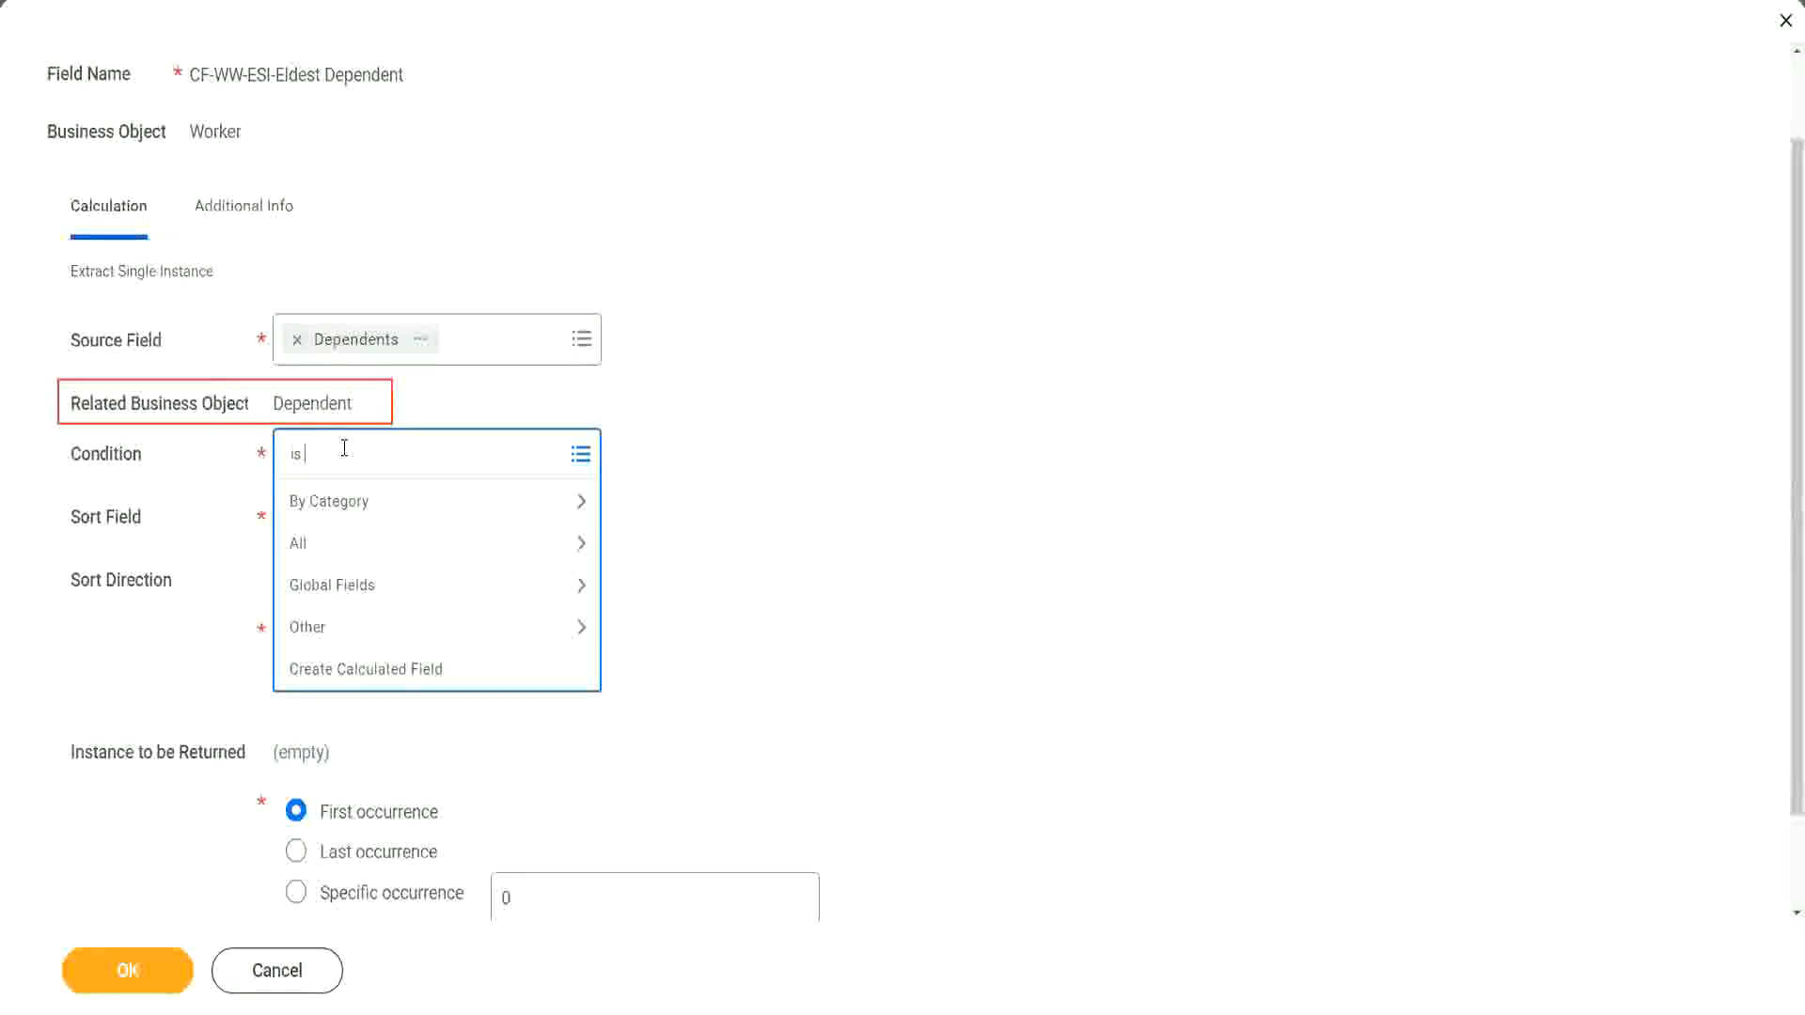
{"action": "type", "text": "true"}
{"action": "key", "text": "Return"}
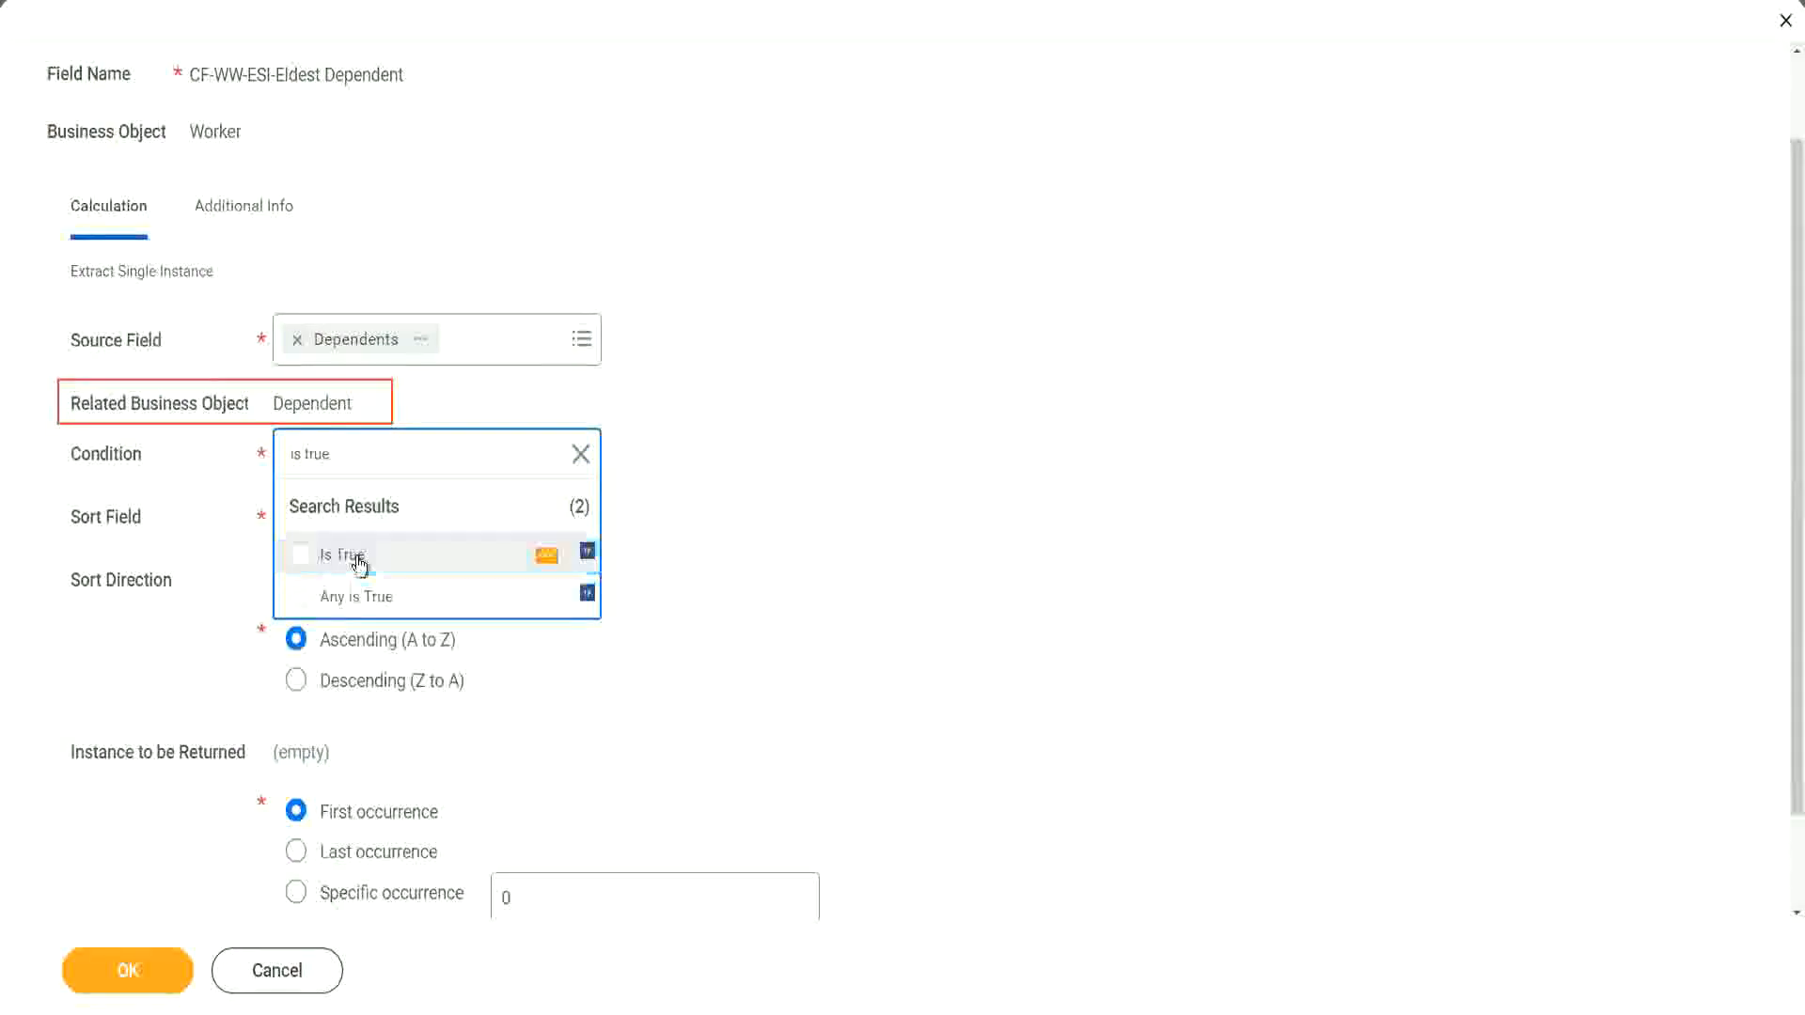
{"action": "left_click", "coordinate": [360, 562]}
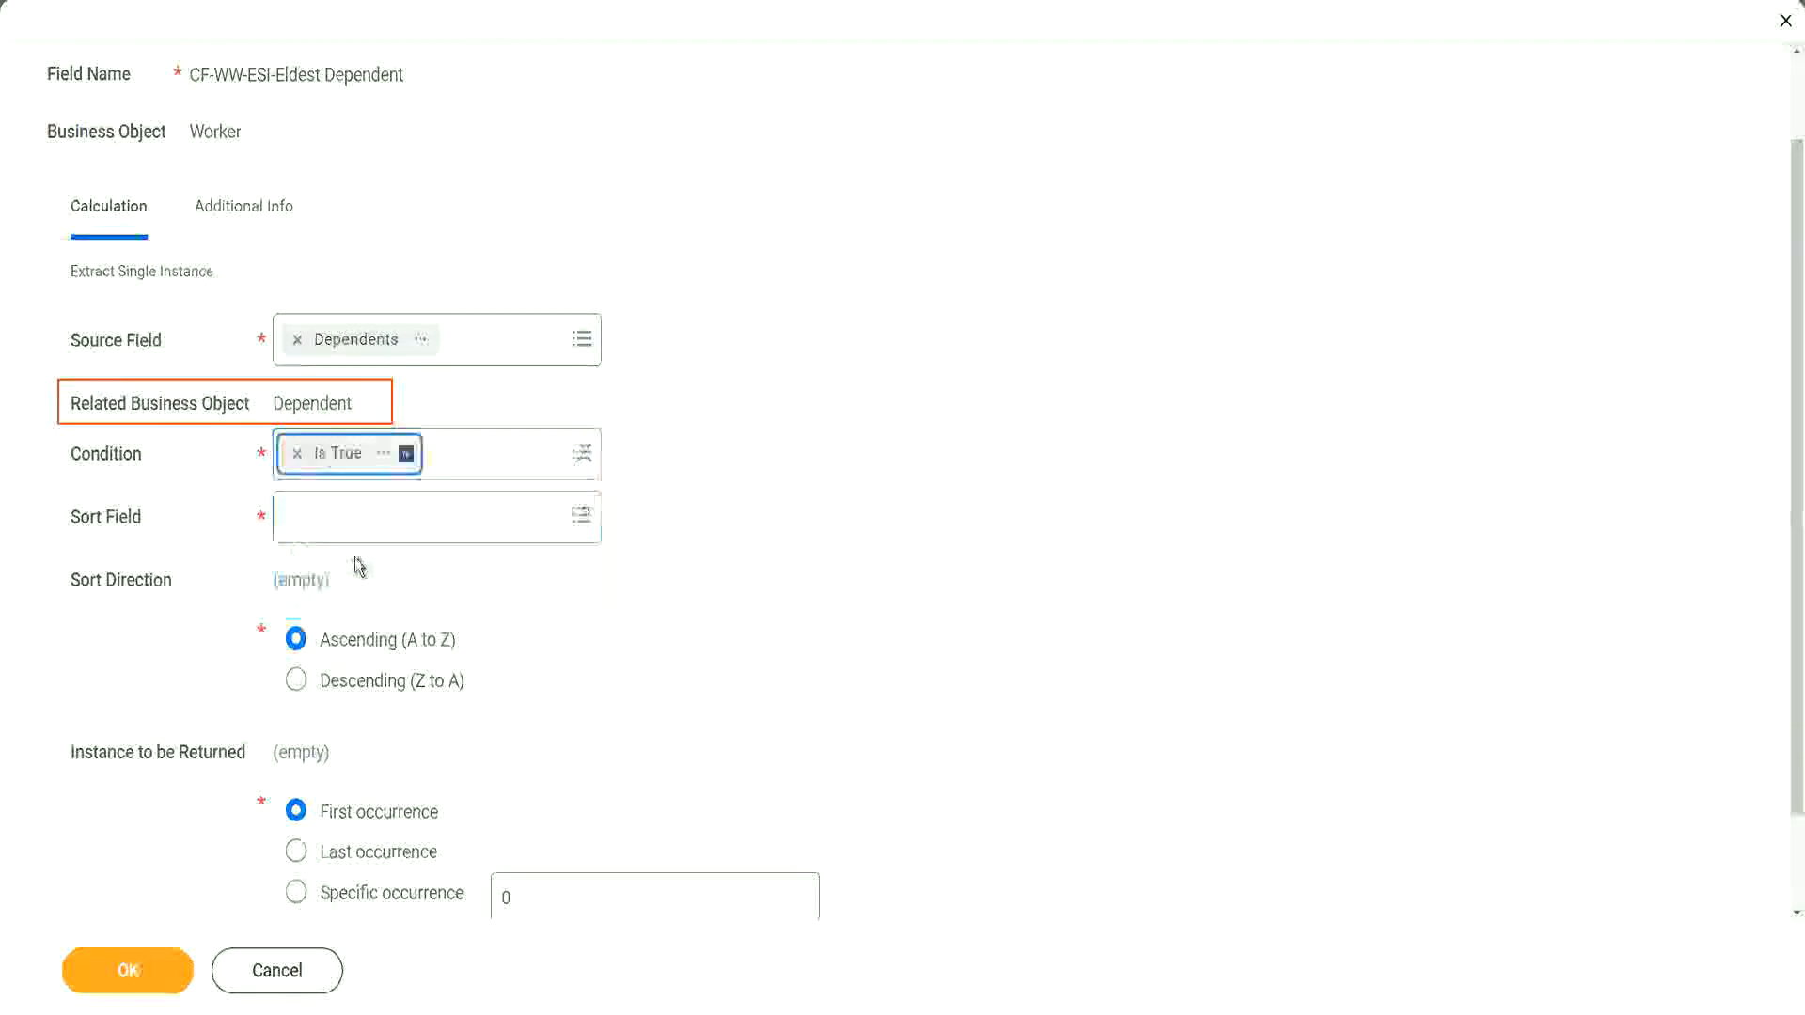
Step: Check the description of the Is True field used as the calculation's condition, then close its details
{"action": "left_click", "coordinate": [384, 458]}
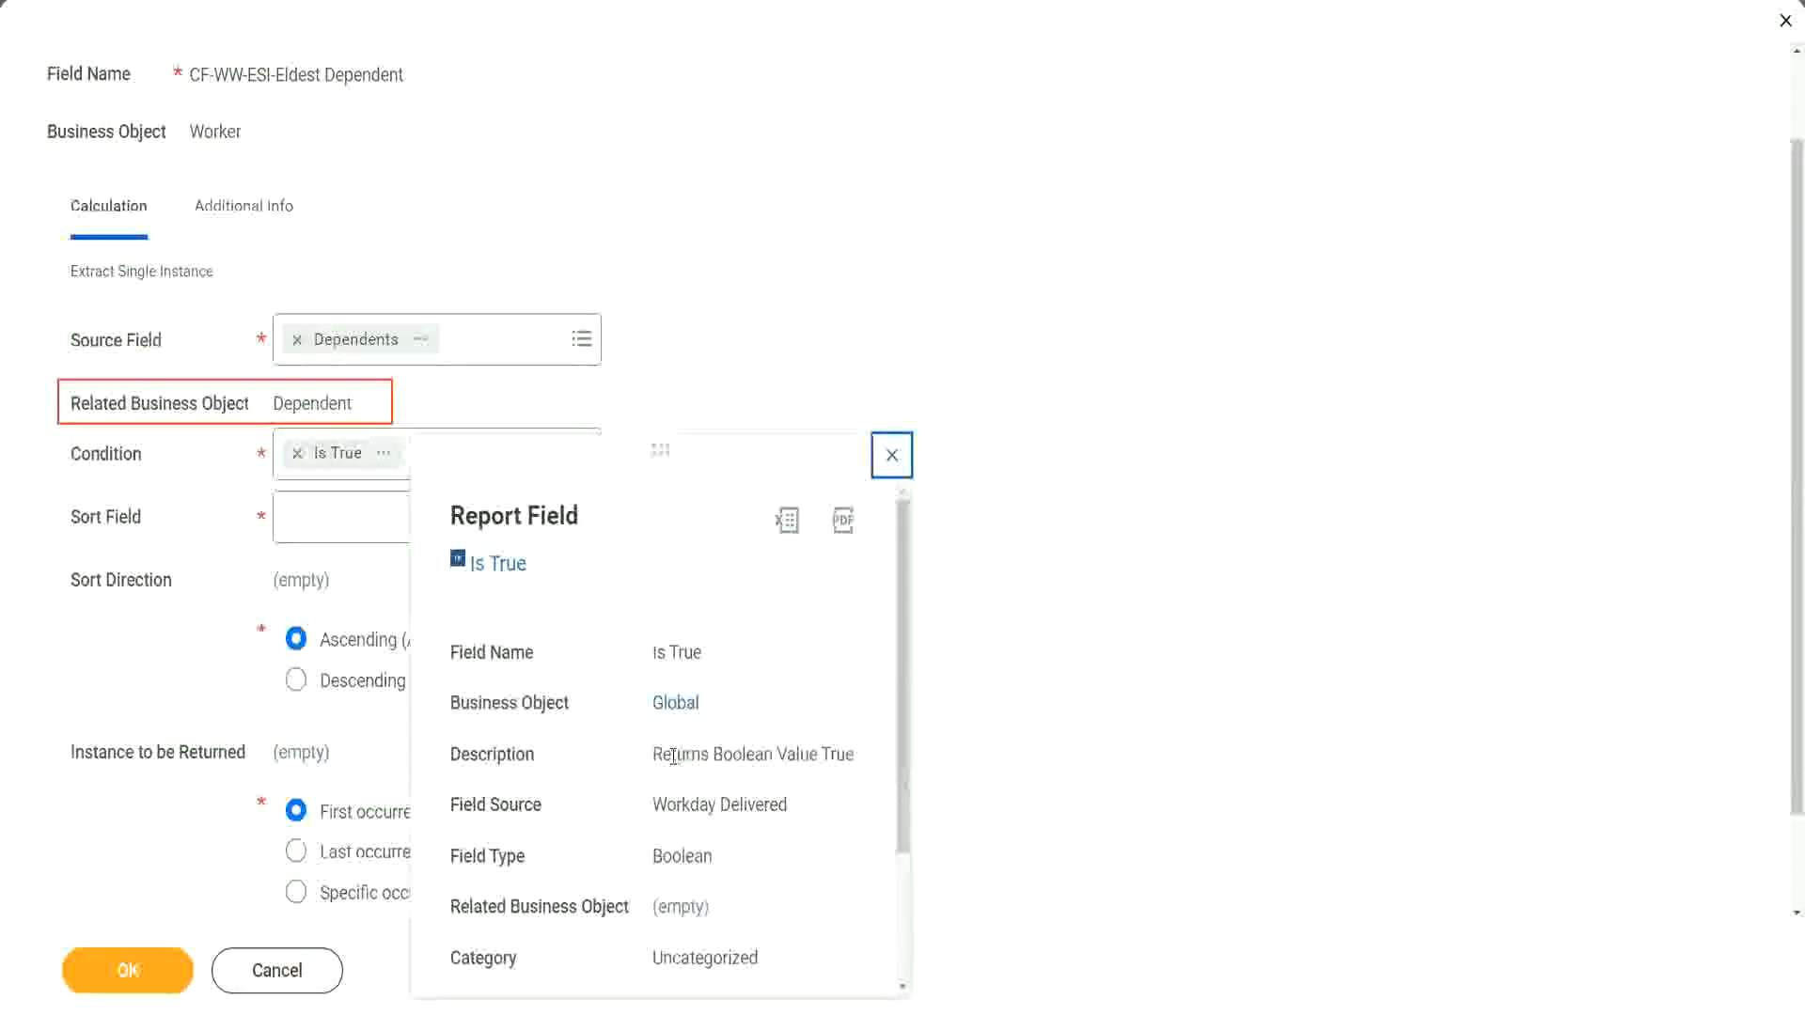
{"action": "left_click_drag", "start_coordinate": [655, 756], "coordinate": [694, 795]}
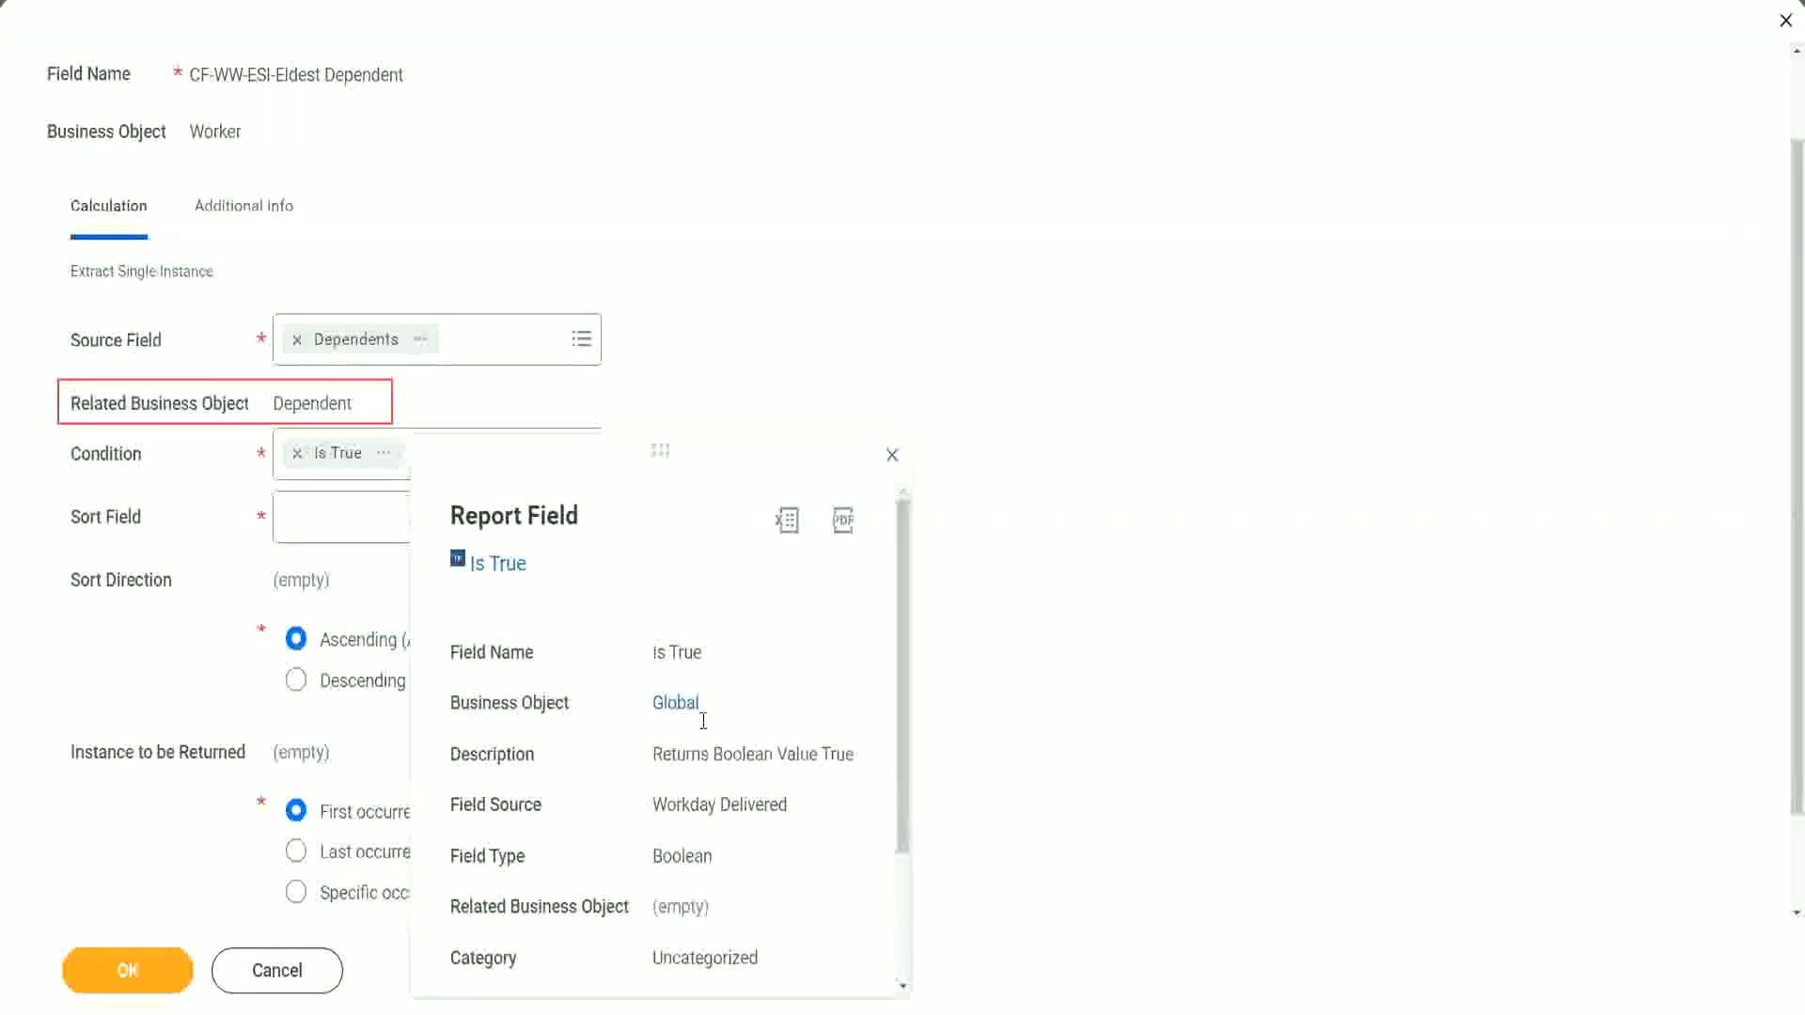
{"action": "left_click", "coordinate": [892, 456]}
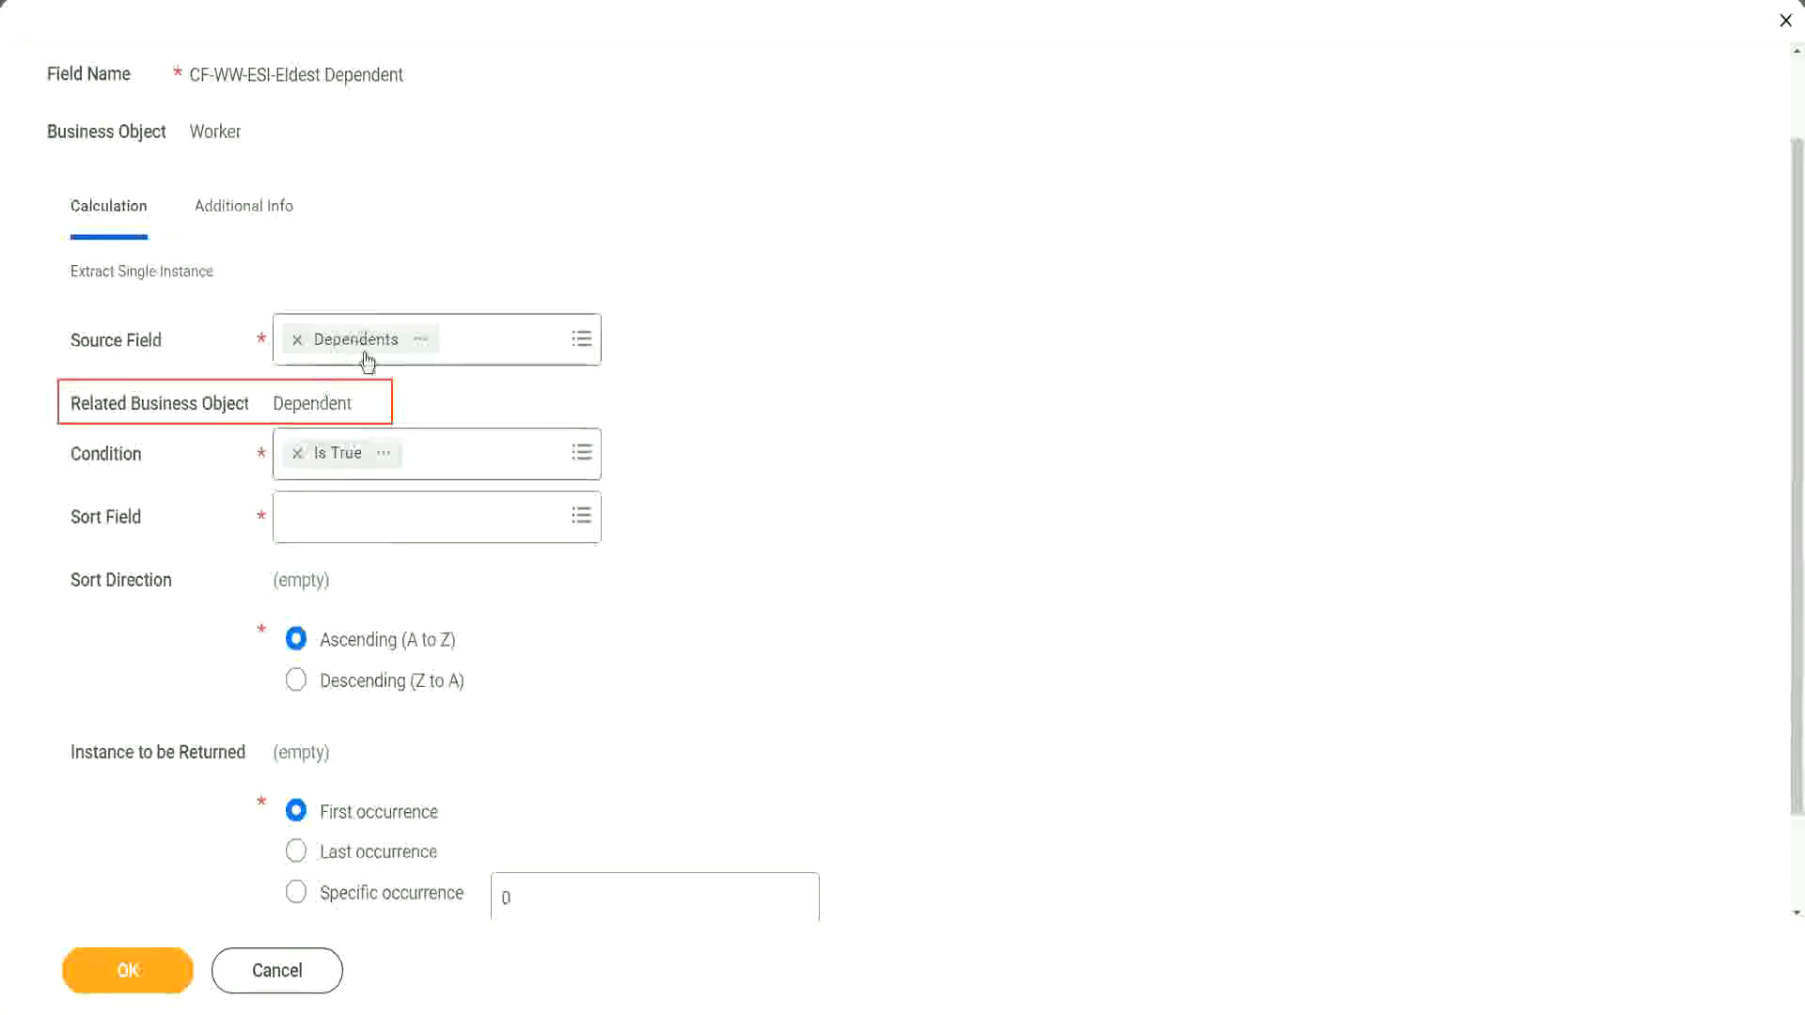
Step: Set the sort field of the Extract Single Instance calculation to Age
{"action": "left_click", "coordinate": [341, 529]}
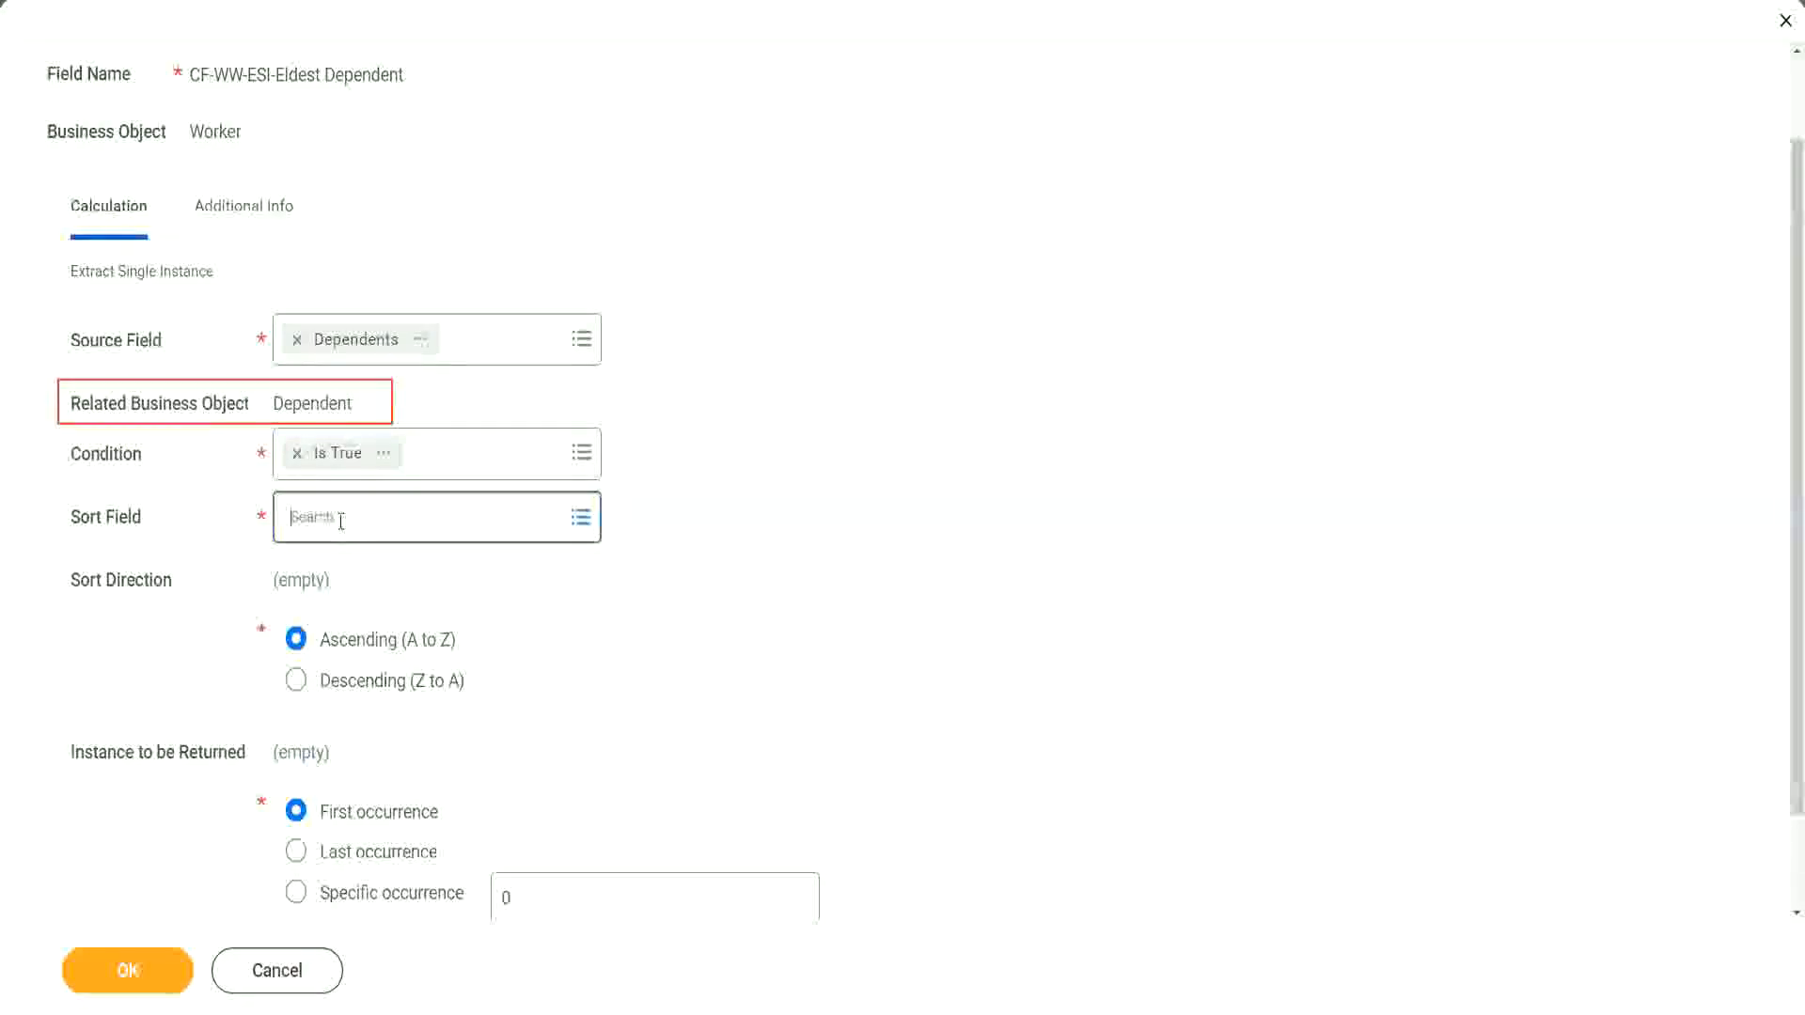
{"action": "type", "text": "a"}
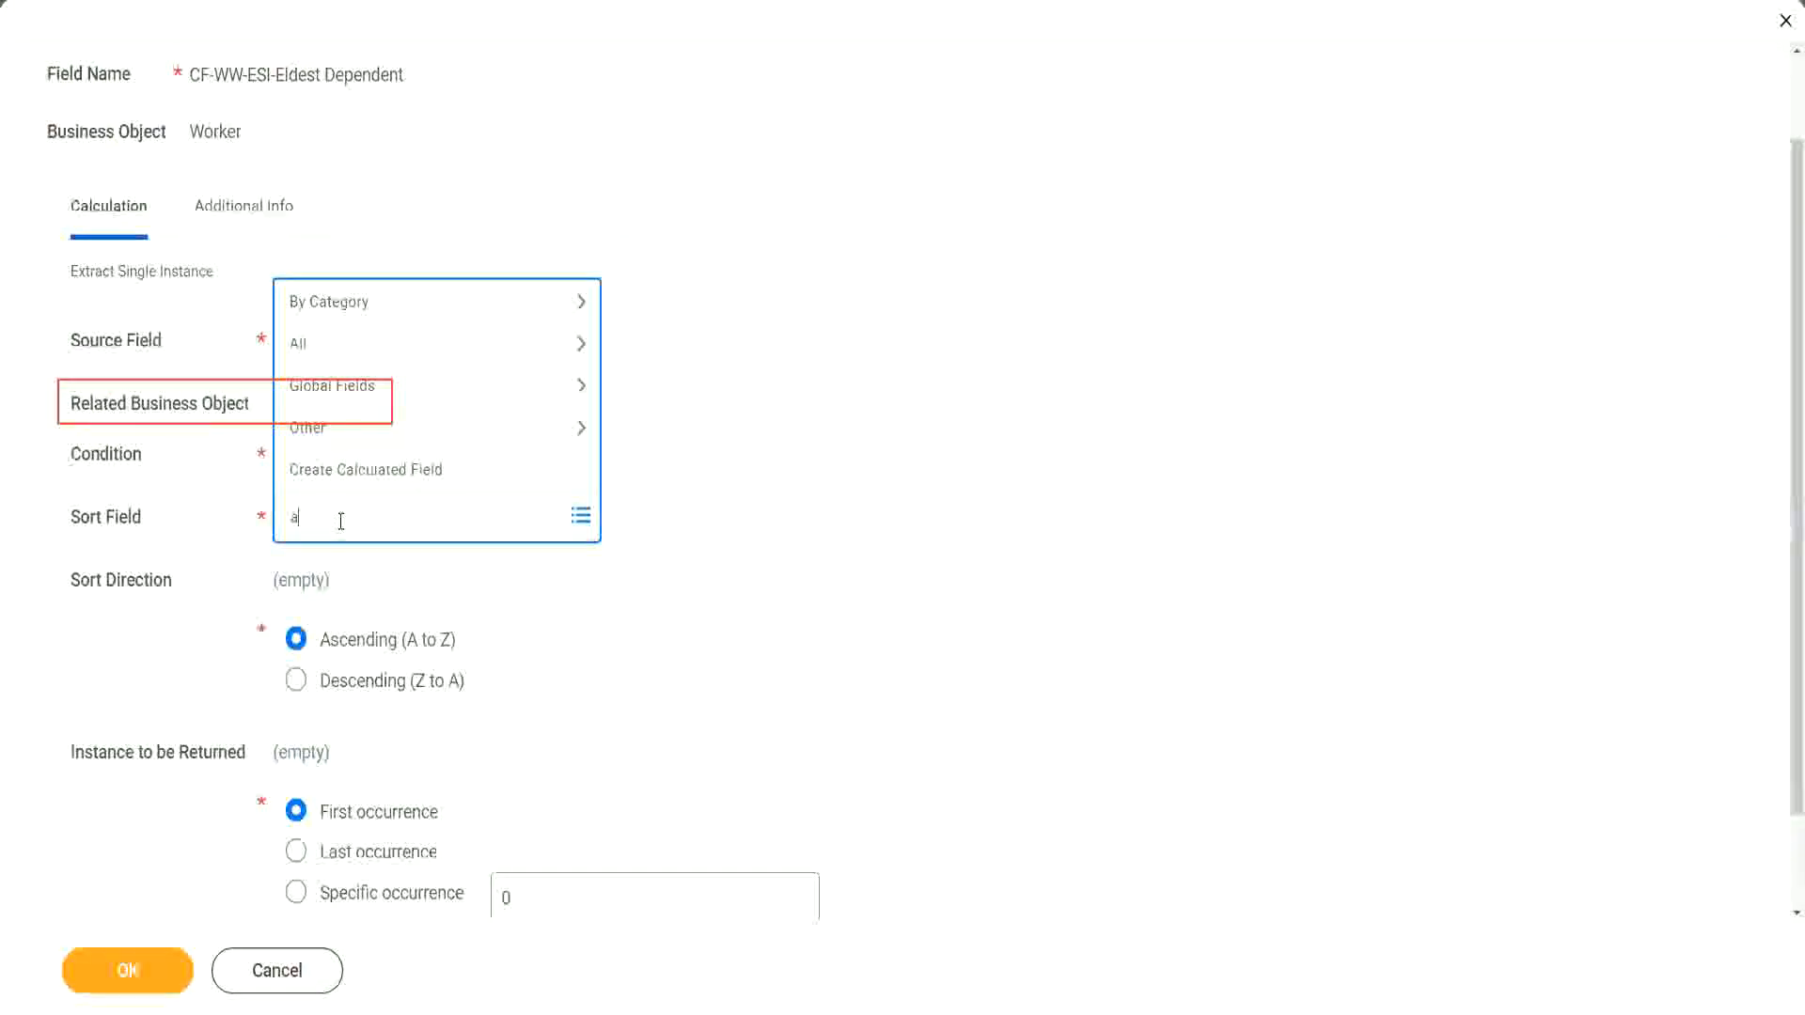
{"action": "type", "text": "ge"}
{"action": "key", "text": "Return"}
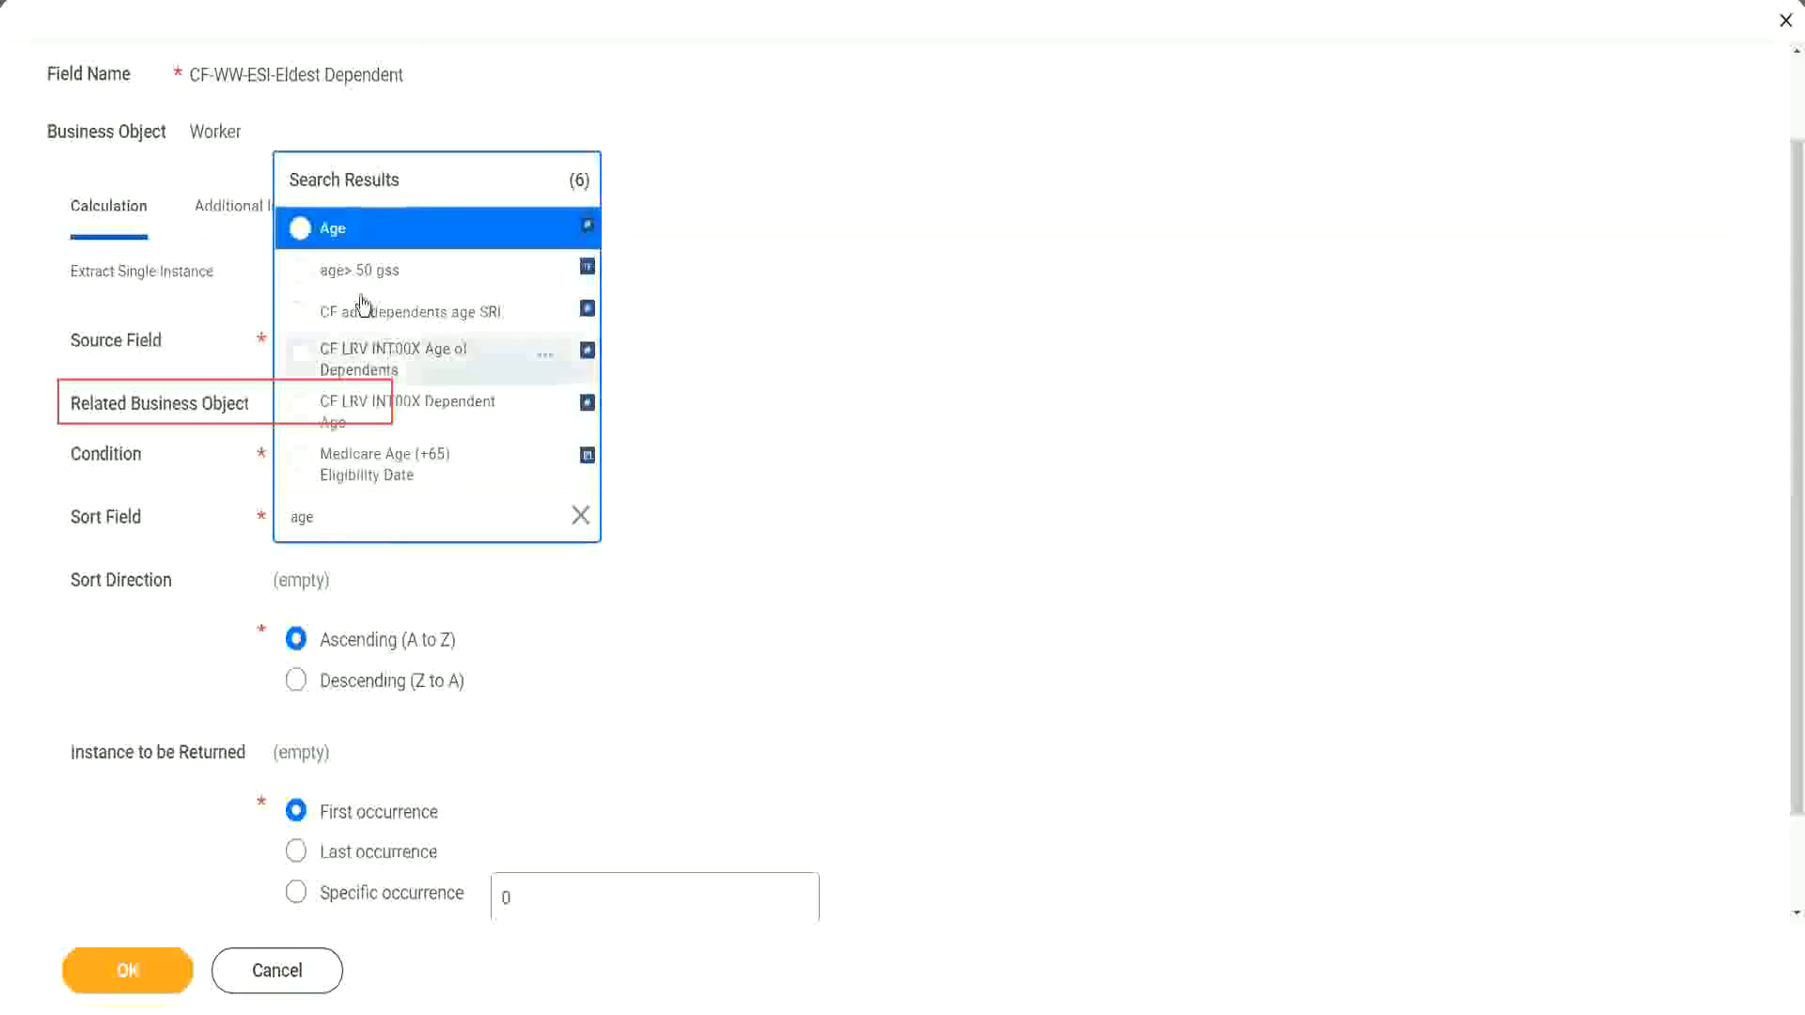
{"action": "left_click", "coordinate": [335, 240]}
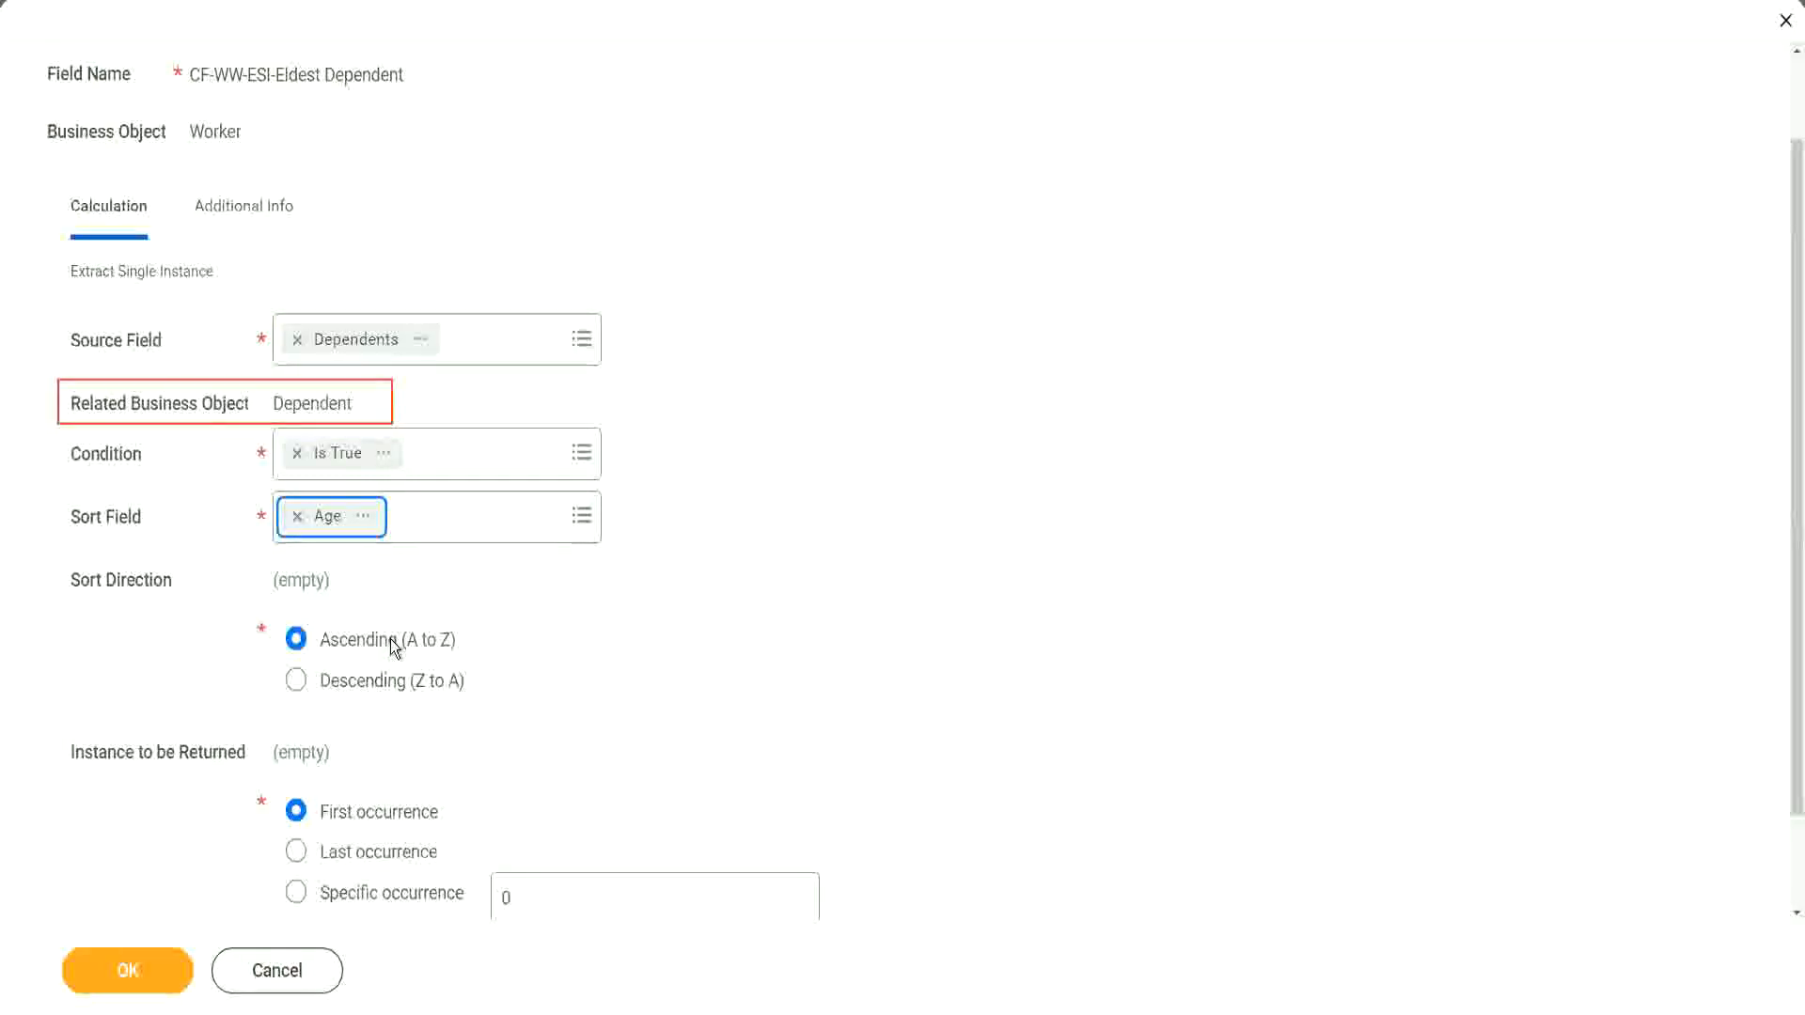
Step: Set the sort direction to Descending (Z to A) and save the calculated field
{"action": "left_click", "coordinate": [393, 690]}
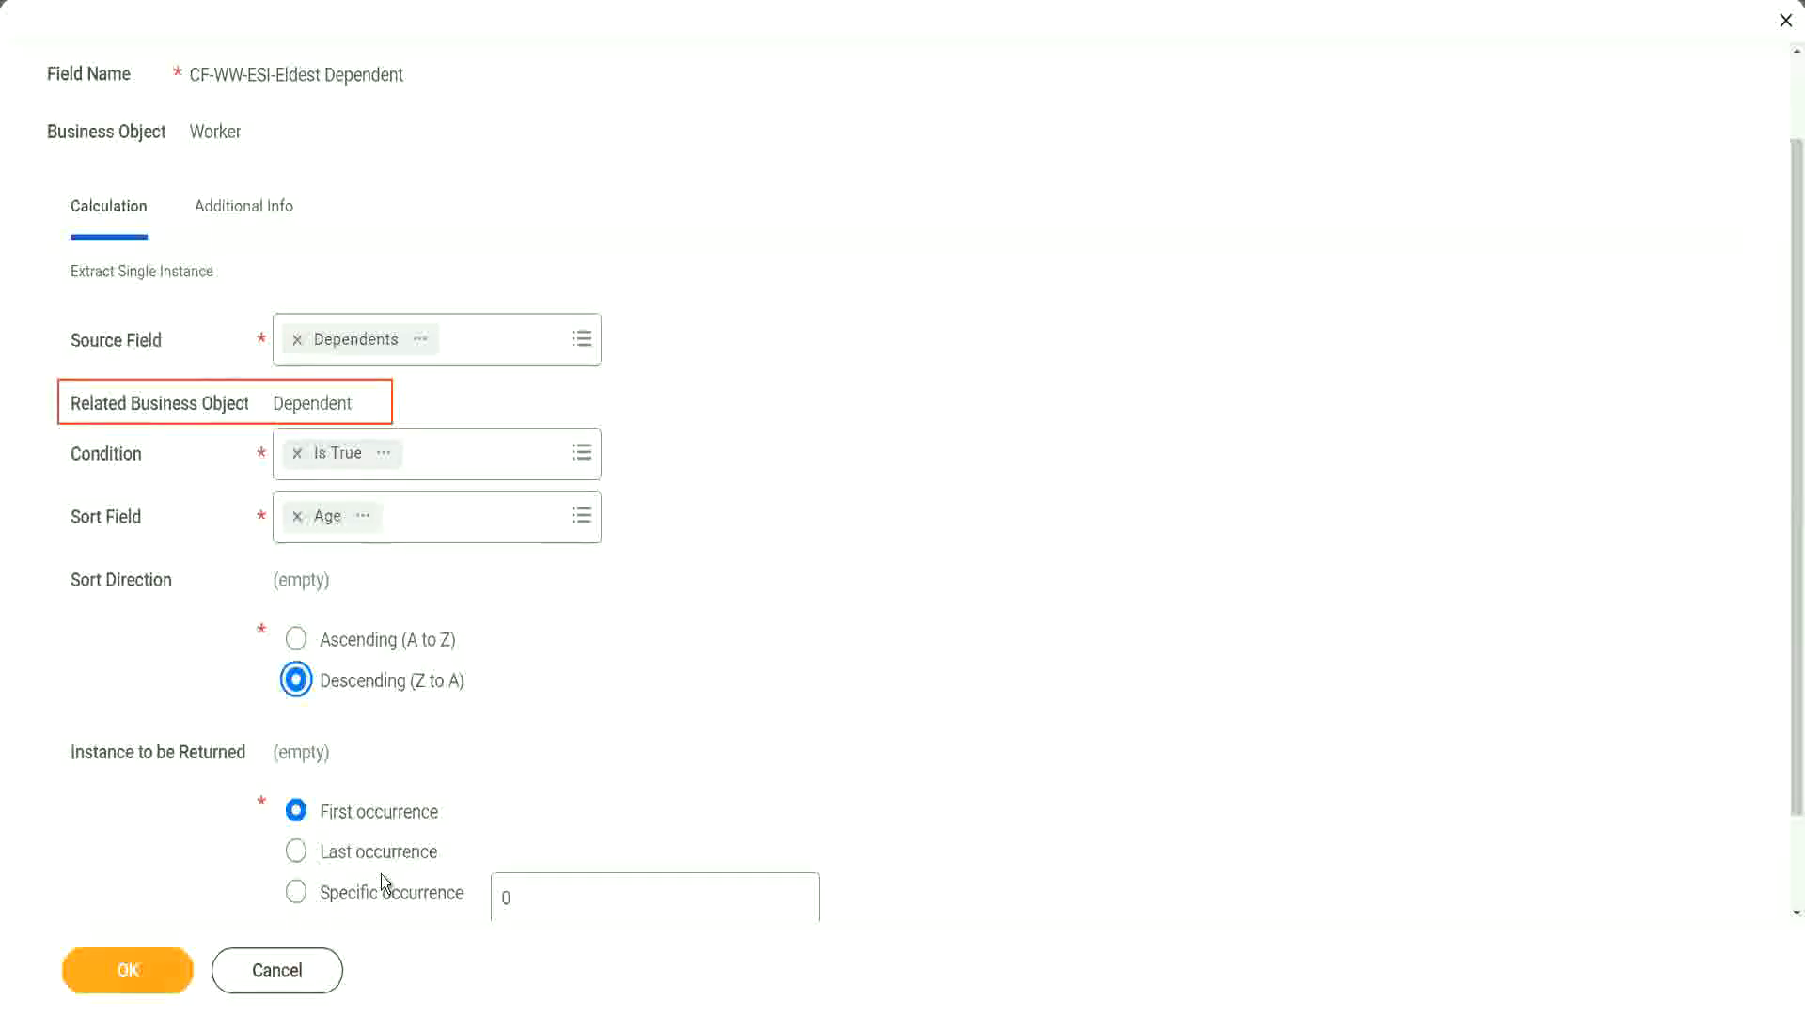
{"action": "mouse_move", "coordinate": [384, 883]}
{"action": "left_click", "coordinate": [129, 972]}
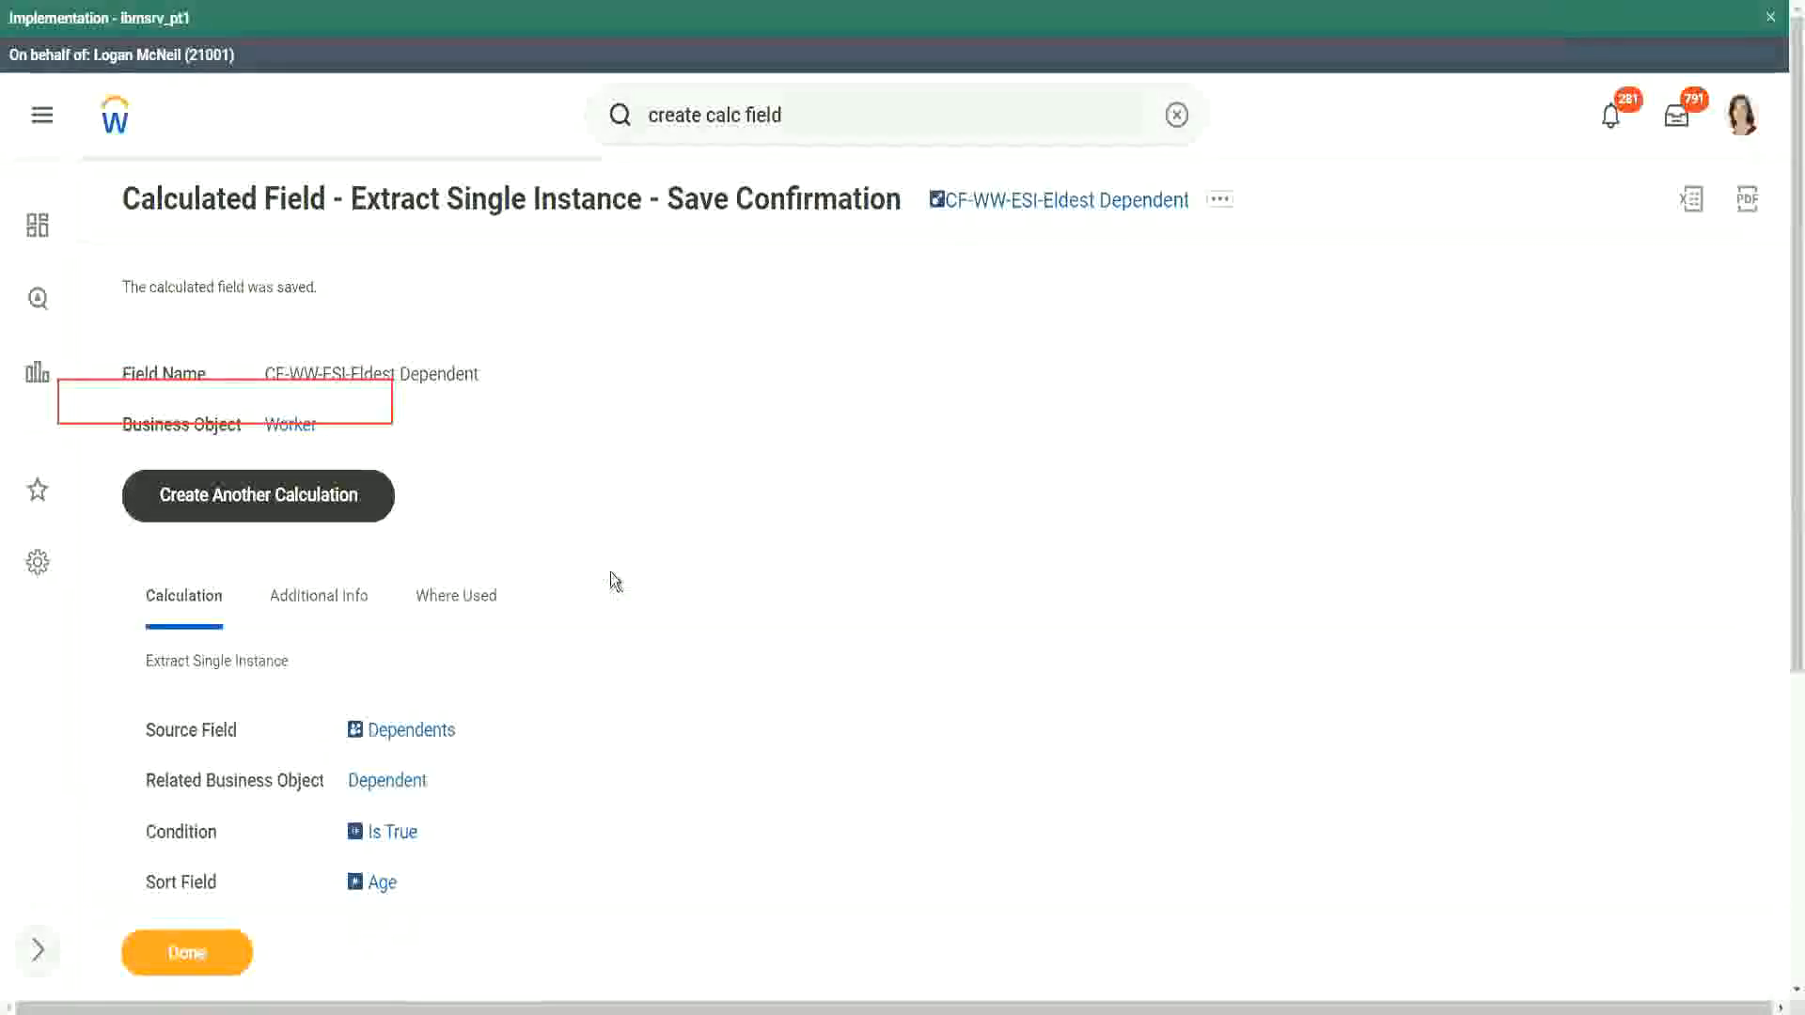
{"action": "scroll", "coordinate": [611, 571], "scroll_direction": "down", "scroll_amount": 2}
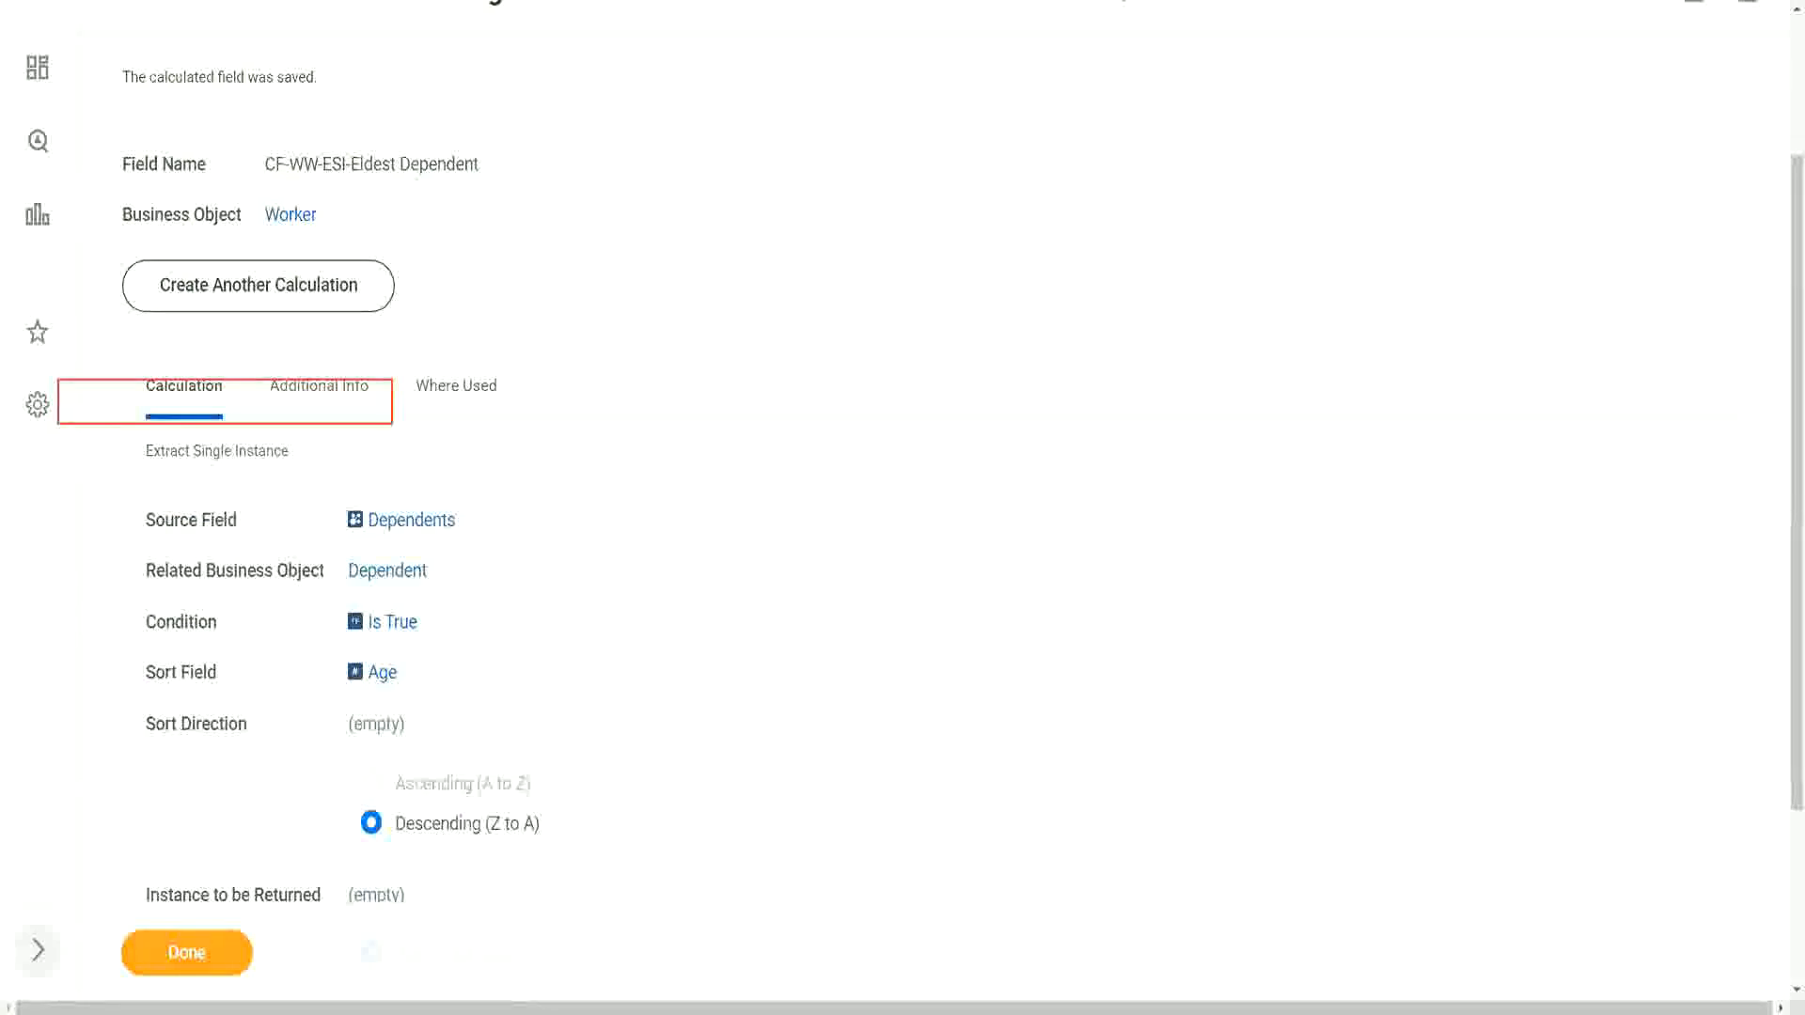
Step: Switch to the text editor notes and reword the question on line 13 to "How to find the Eldest Dependent Child ??"
{"action": "key", "text": "alt+Tab"}
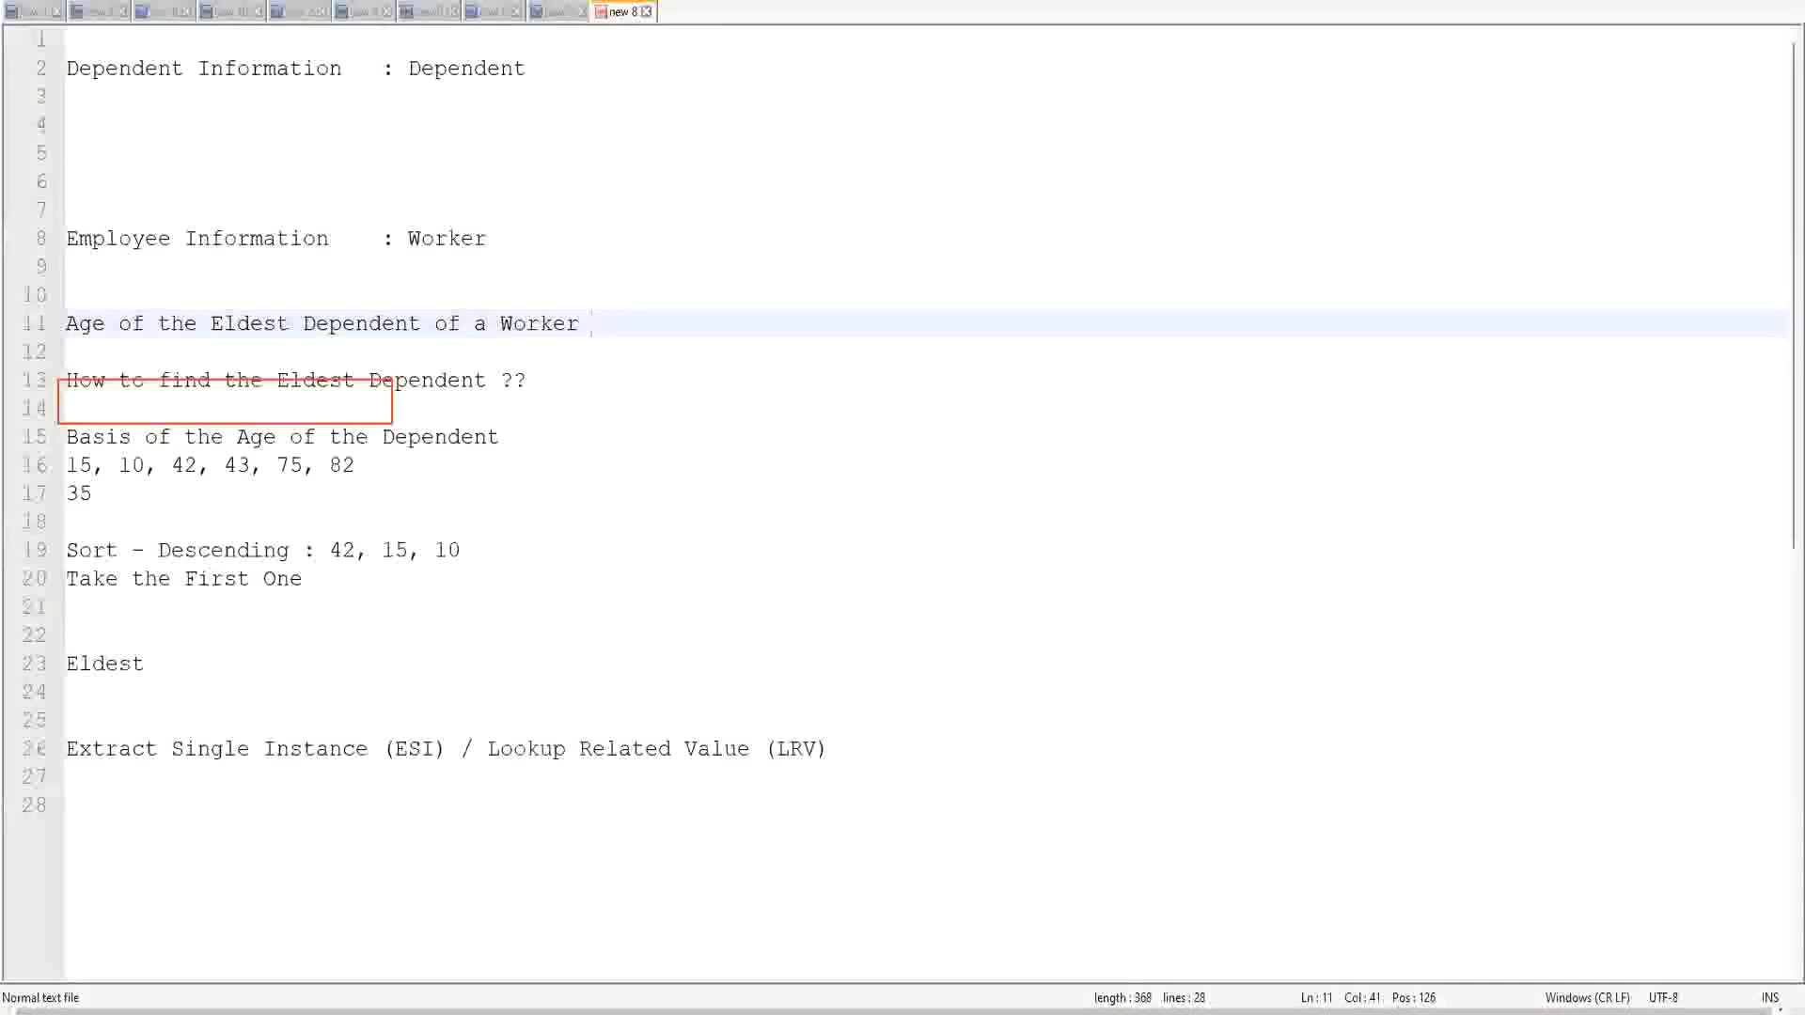
{"action": "double_click", "coordinate": [432, 382]}
{"action": "type", "text": "Child "}
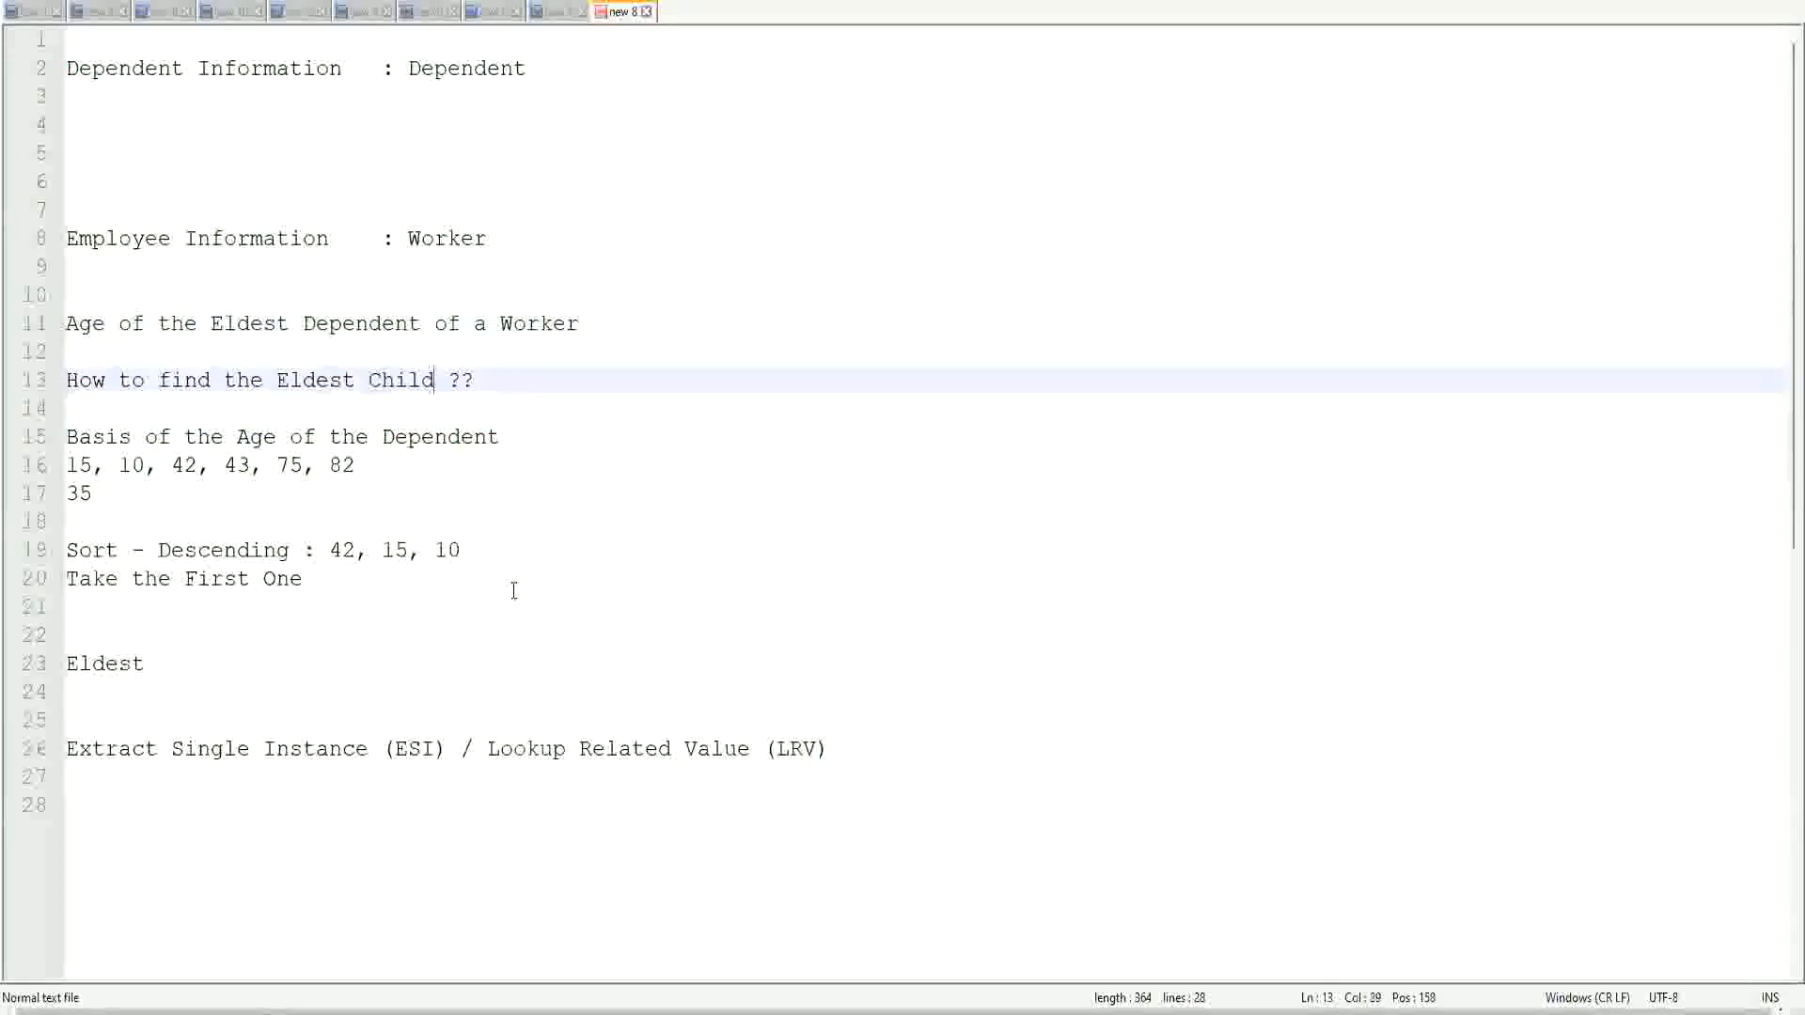
{"action": "type", "text": "as a"}
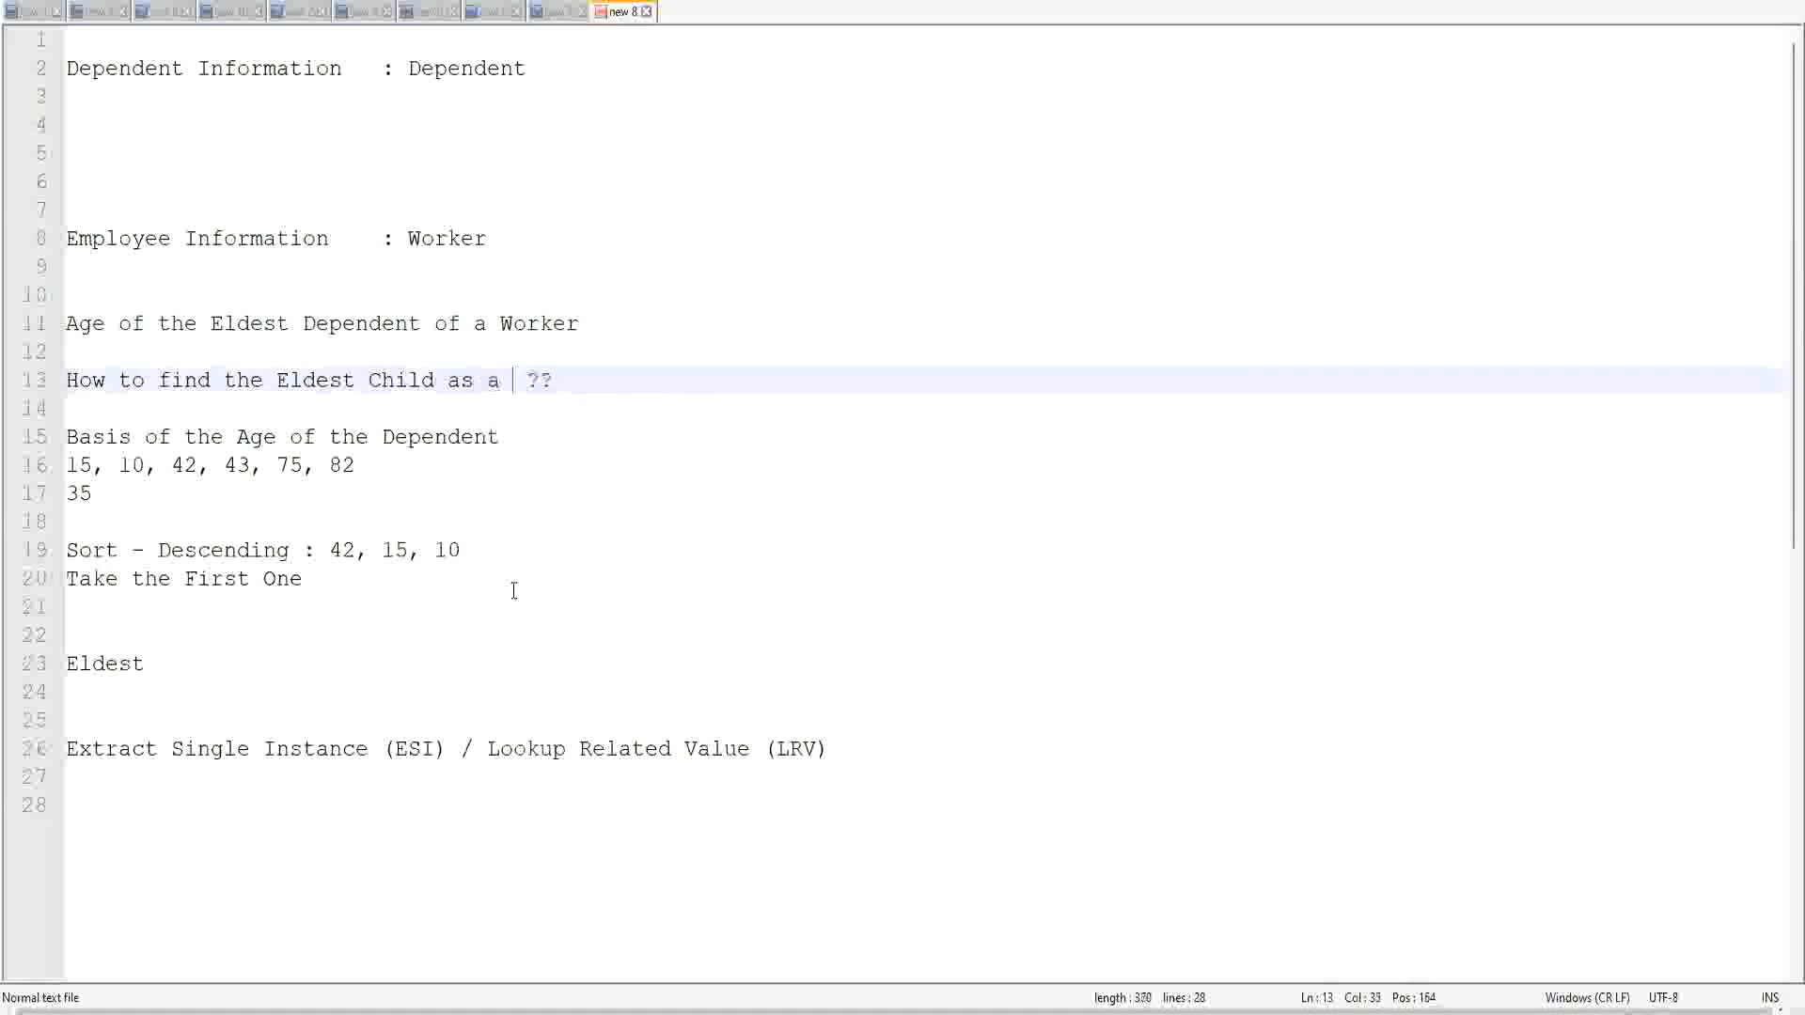
{"action": "key", "text": "BackSpace"}
{"action": "key", "text": "BackSpace"}
{"action": "key", "text": "BackSpace"}
{"action": "key", "text": "BackSpace"}
{"action": "key", "text": "BackSpace"}
{"action": "key", "text": "BackSpace"}
{"action": "key", "text": "BackSpace"}
{"action": "key", "text": "BackSpace"}
{"action": "key", "text": "BackSpace"}
{"action": "key", "text": "BackSpace"}
{"action": "key", "text": "BackSpace"}
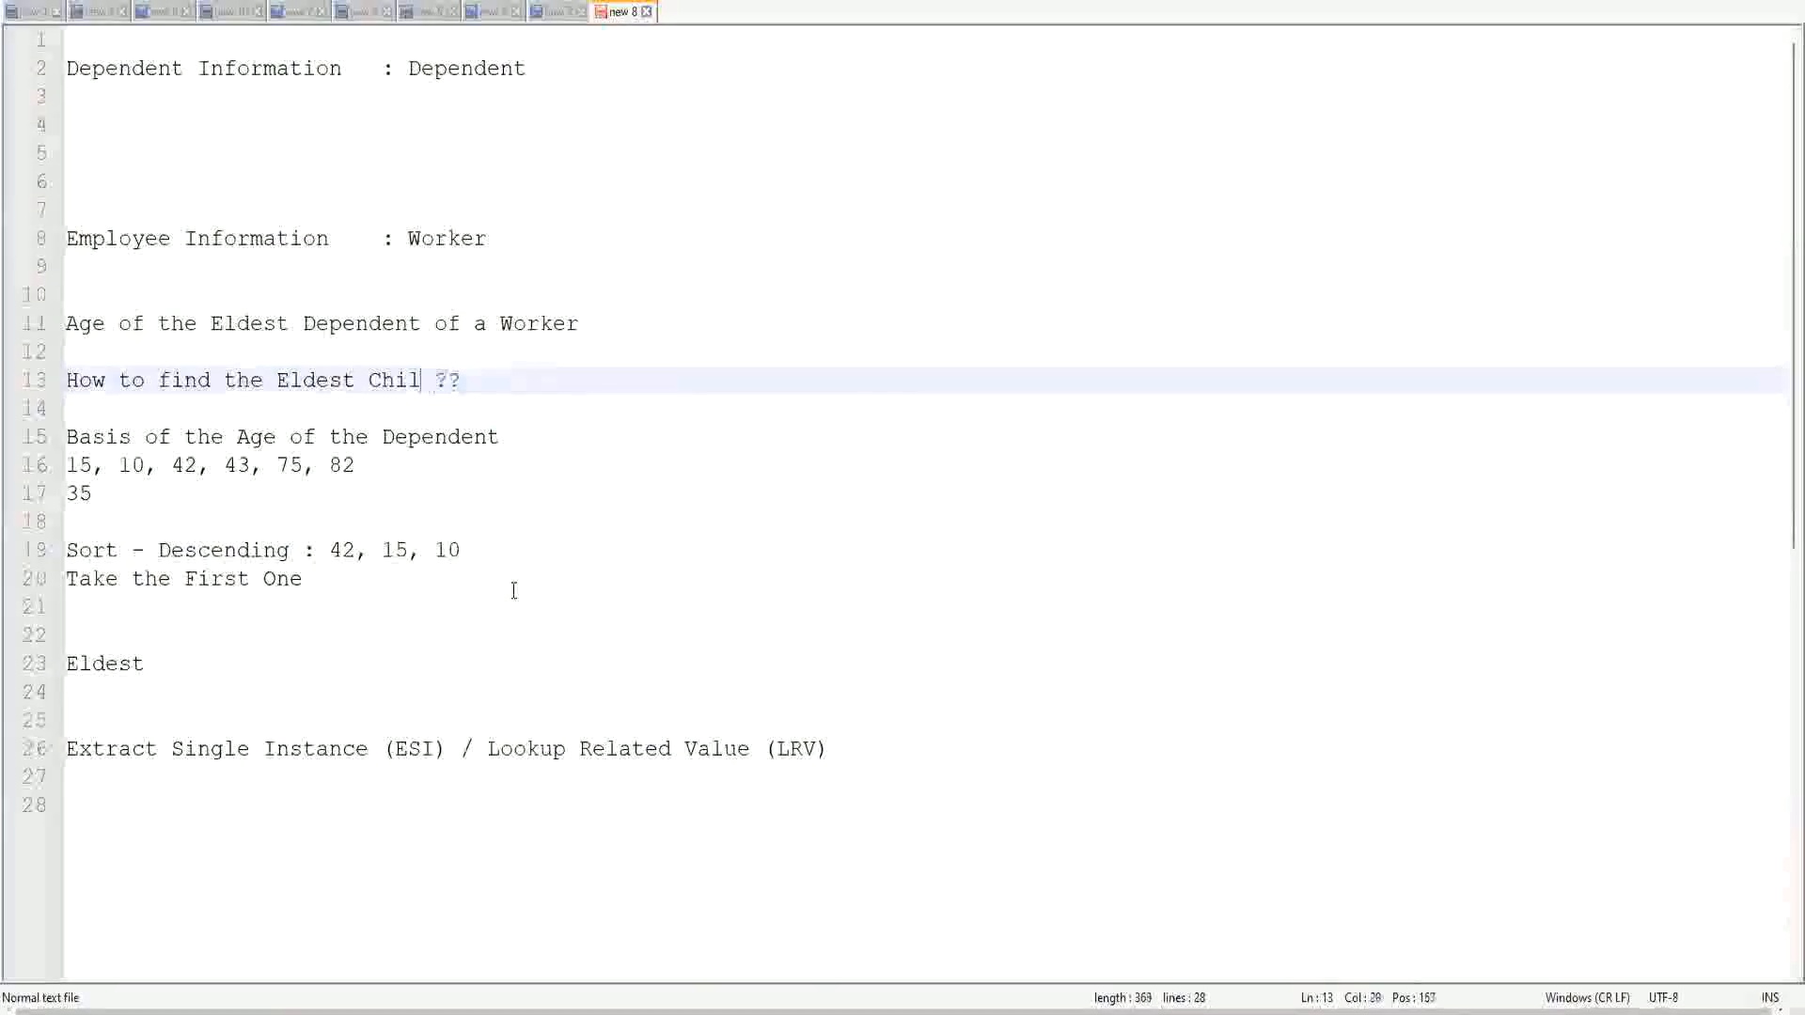
{"action": "key", "text": "Right"}
{"action": "type", "text": "Dep"}
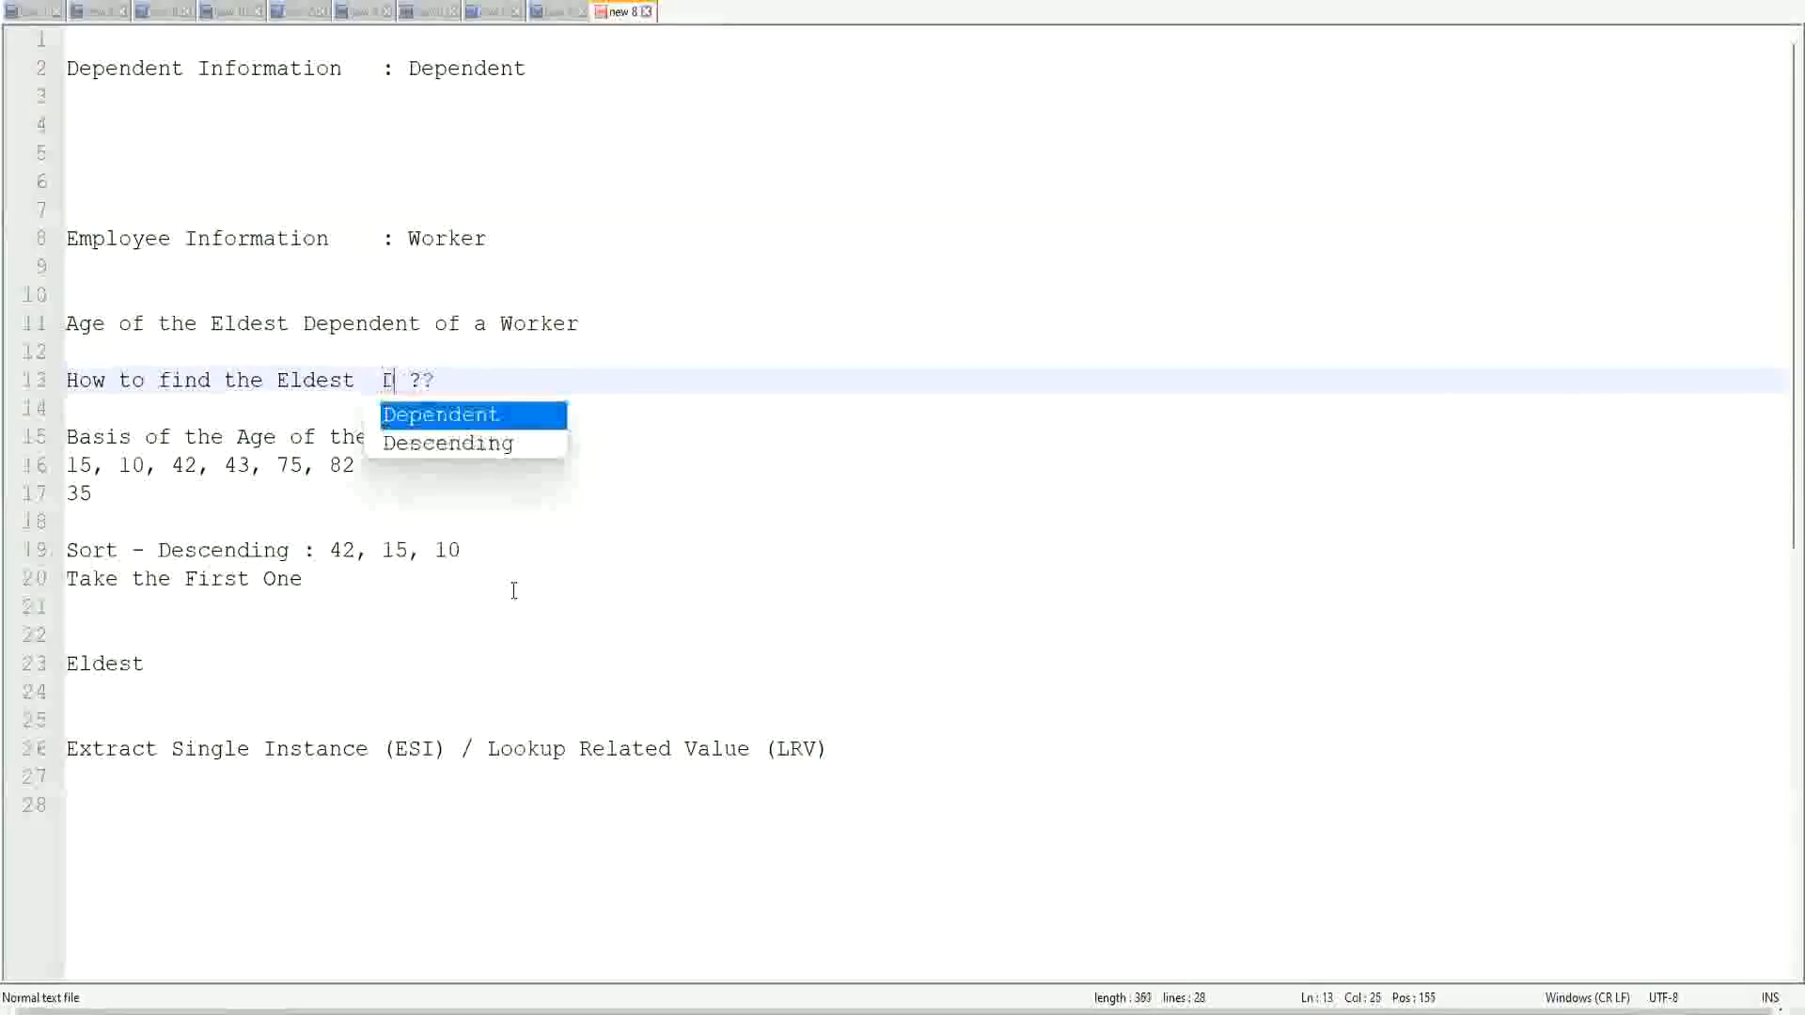
{"action": "key", "text": "Return"}
{"action": "type", "text": "Child"}
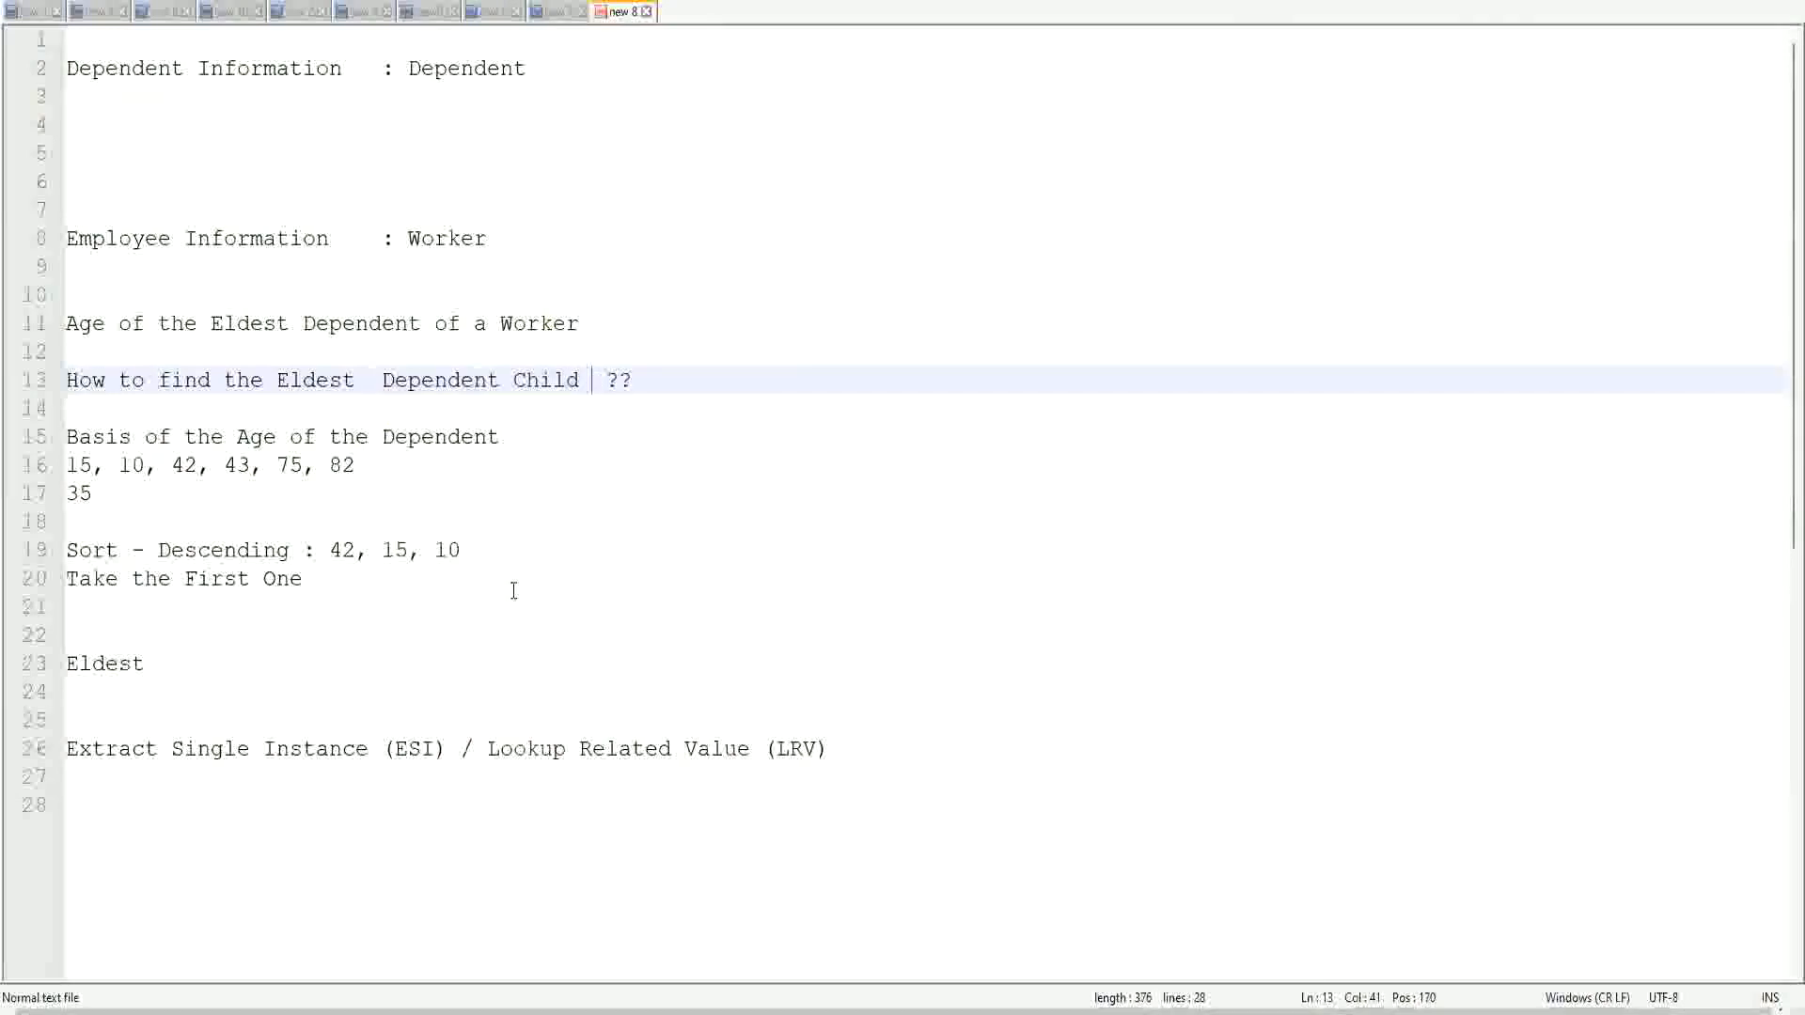
{"action": "left_click", "coordinate": [368, 385]}
{"action": "key", "text": "Delete"}
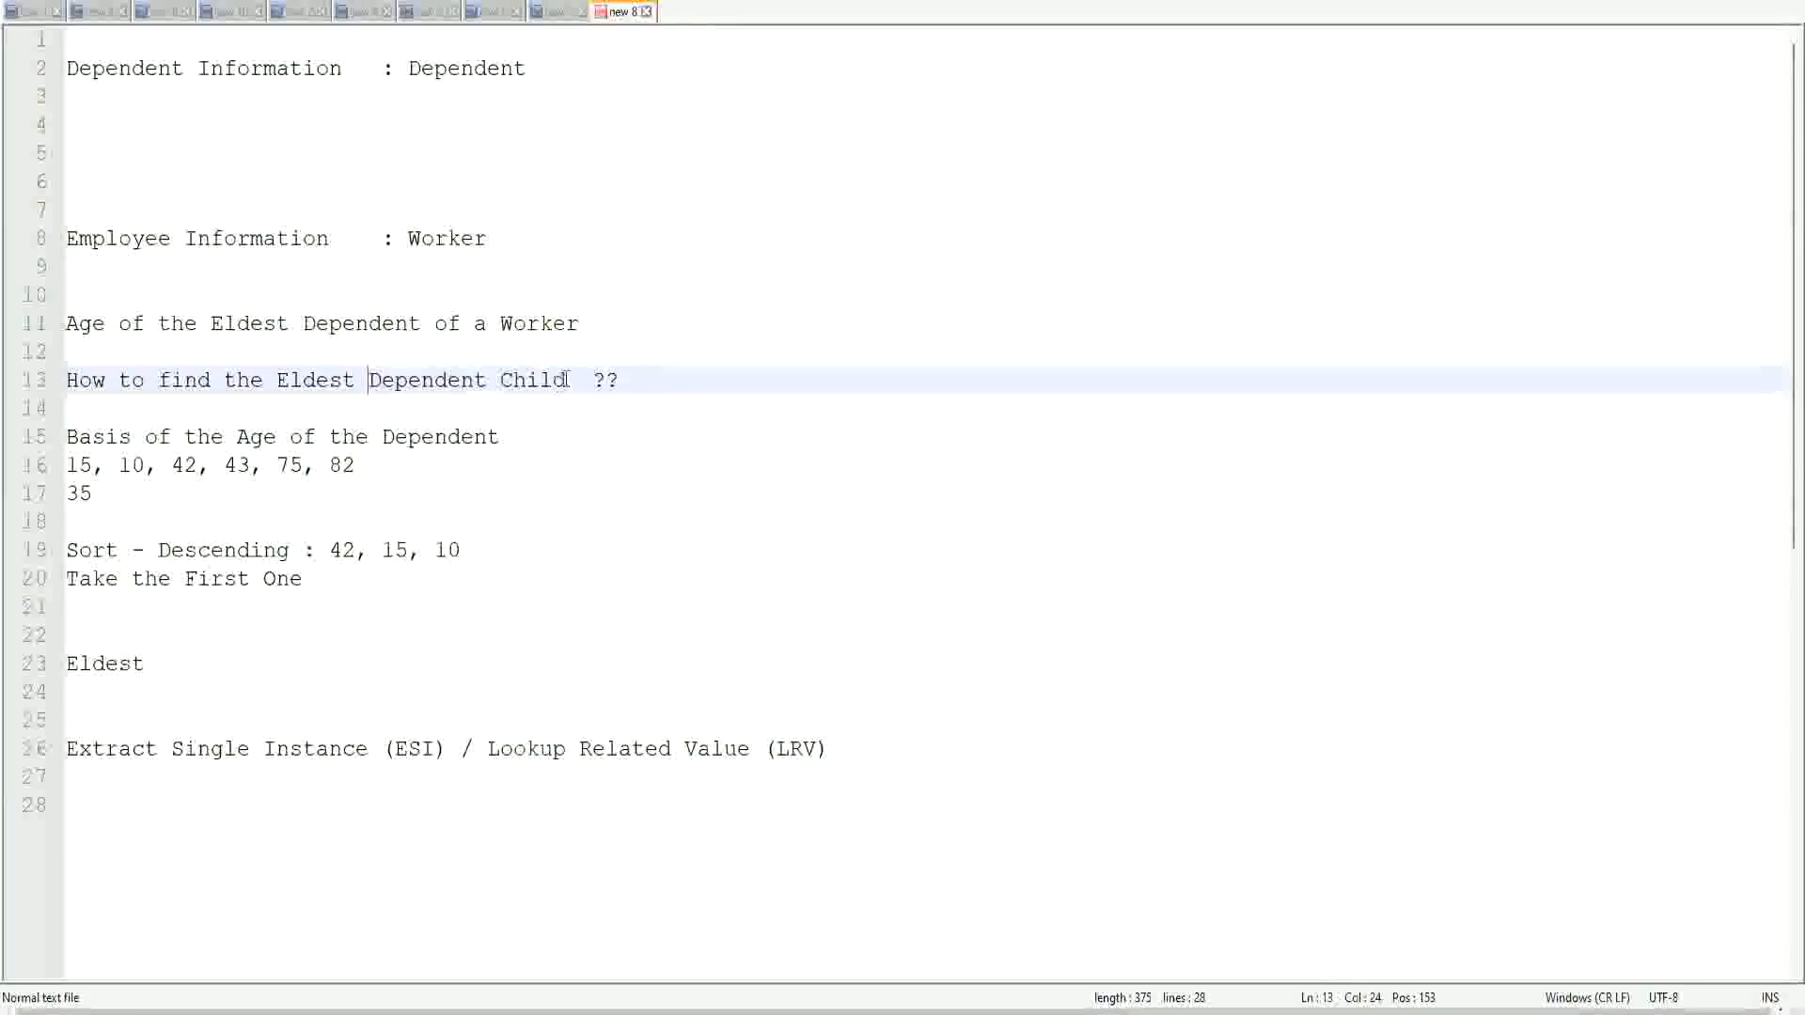
Step: Highlight the words "Dependent Child" in the question on line 13 of the notes
{"action": "left_click_drag", "start_coordinate": [371, 380], "coordinate": [567, 382]}
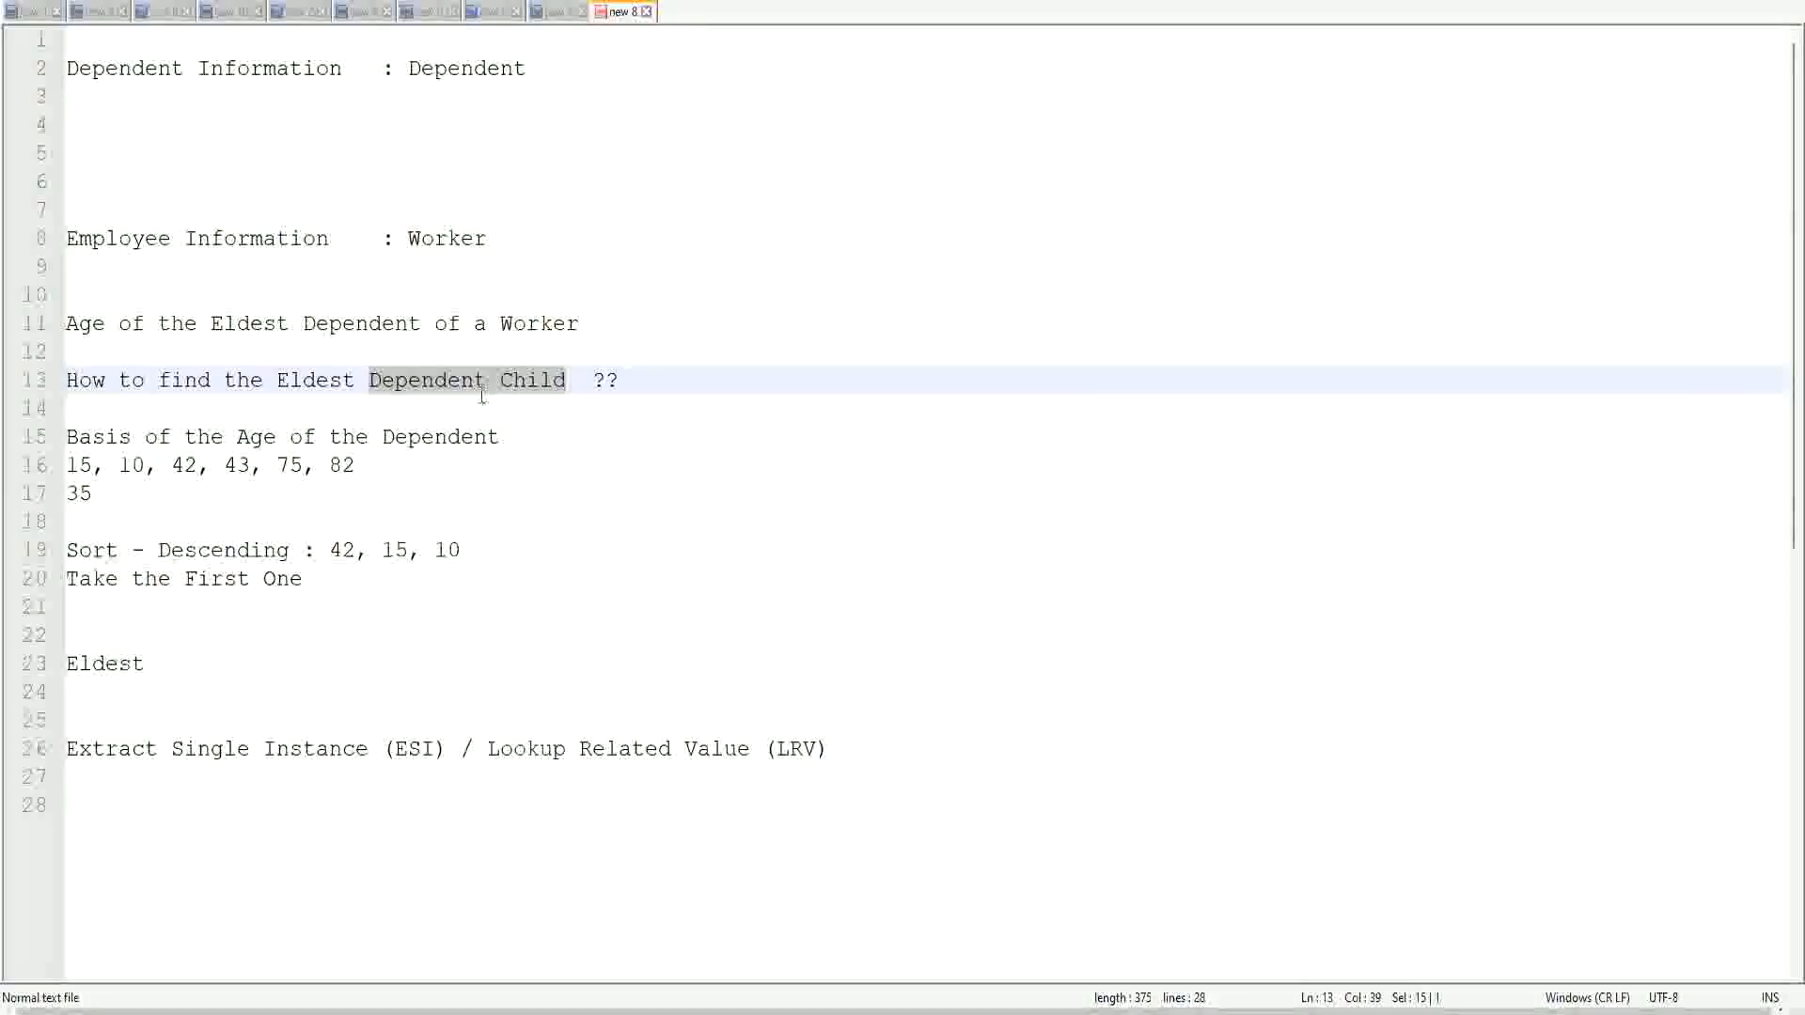
{"action": "left_click", "coordinate": [539, 387]}
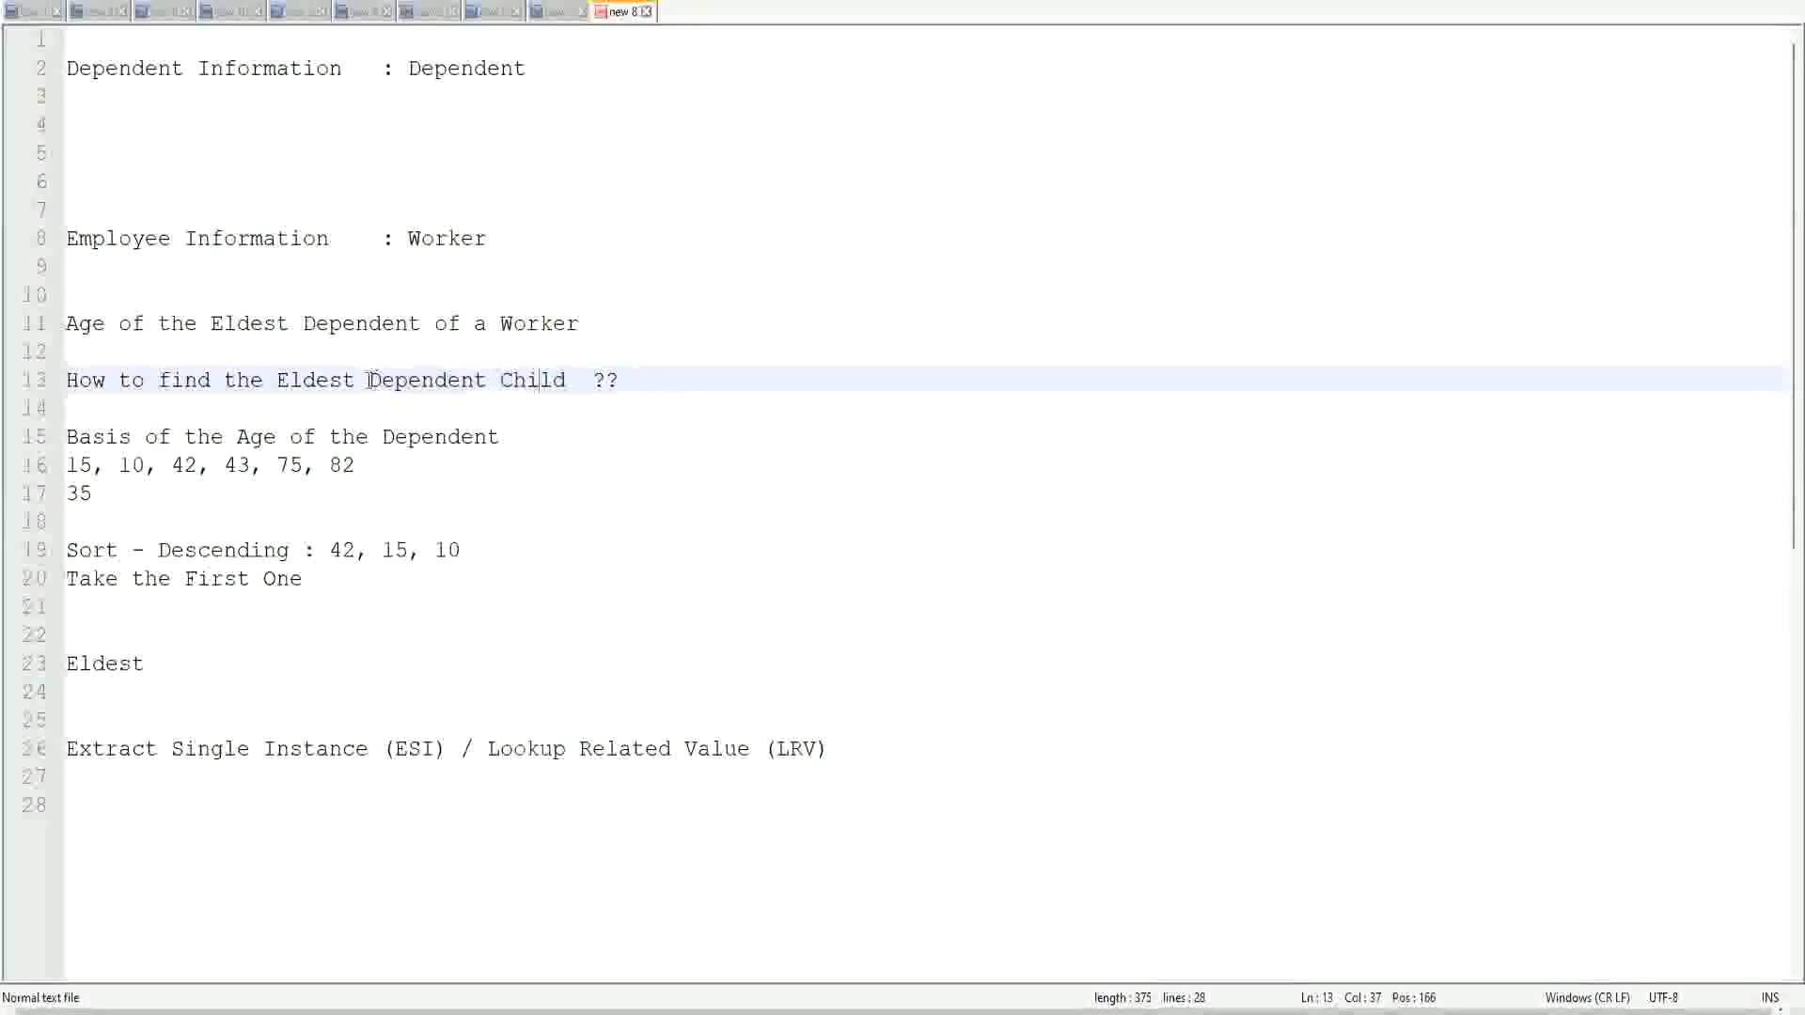
{"action": "left_click_drag", "start_coordinate": [366, 380], "coordinate": [563, 389]}
{"action": "left_click", "coordinate": [551, 381]}
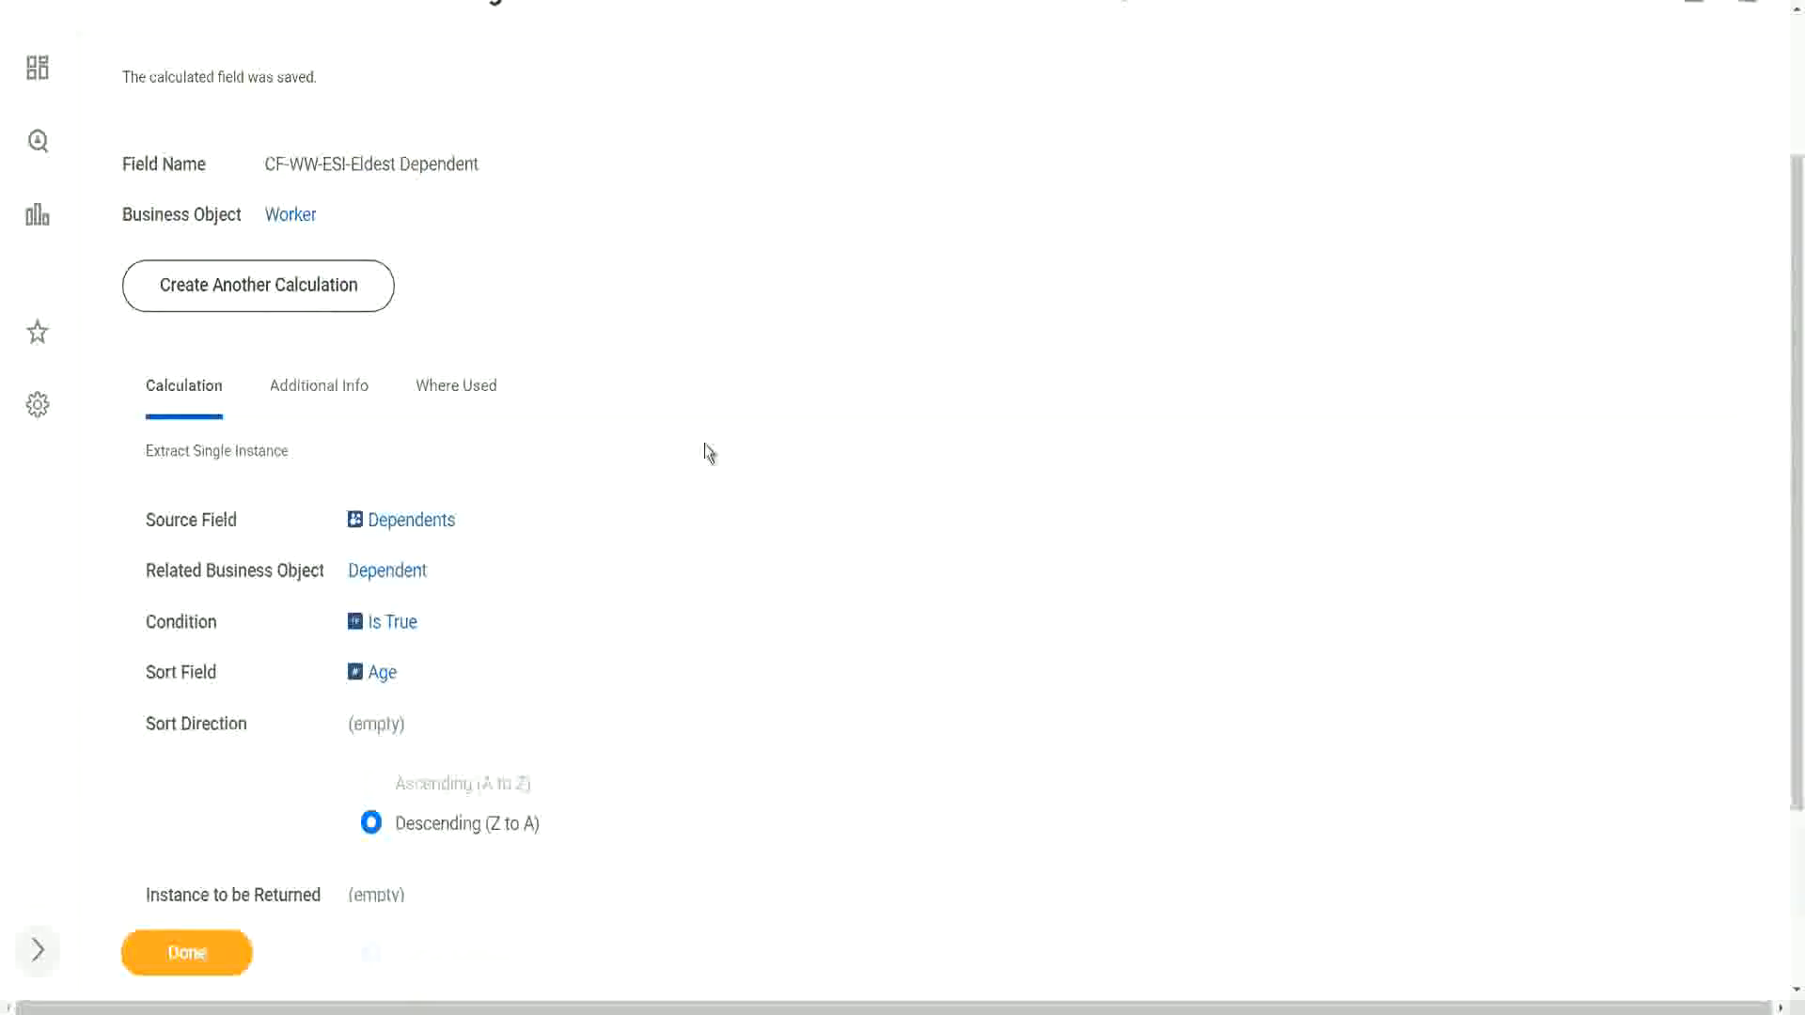
Step: Return to Workday, edit the saved calculated field CF-WW-ESI-Eldest Dependent and rename it CF-WW-ESI-Eldest Dependent Child
{"action": "scroll", "coordinate": [703, 449], "scroll_direction": "up", "scroll_amount": 3}
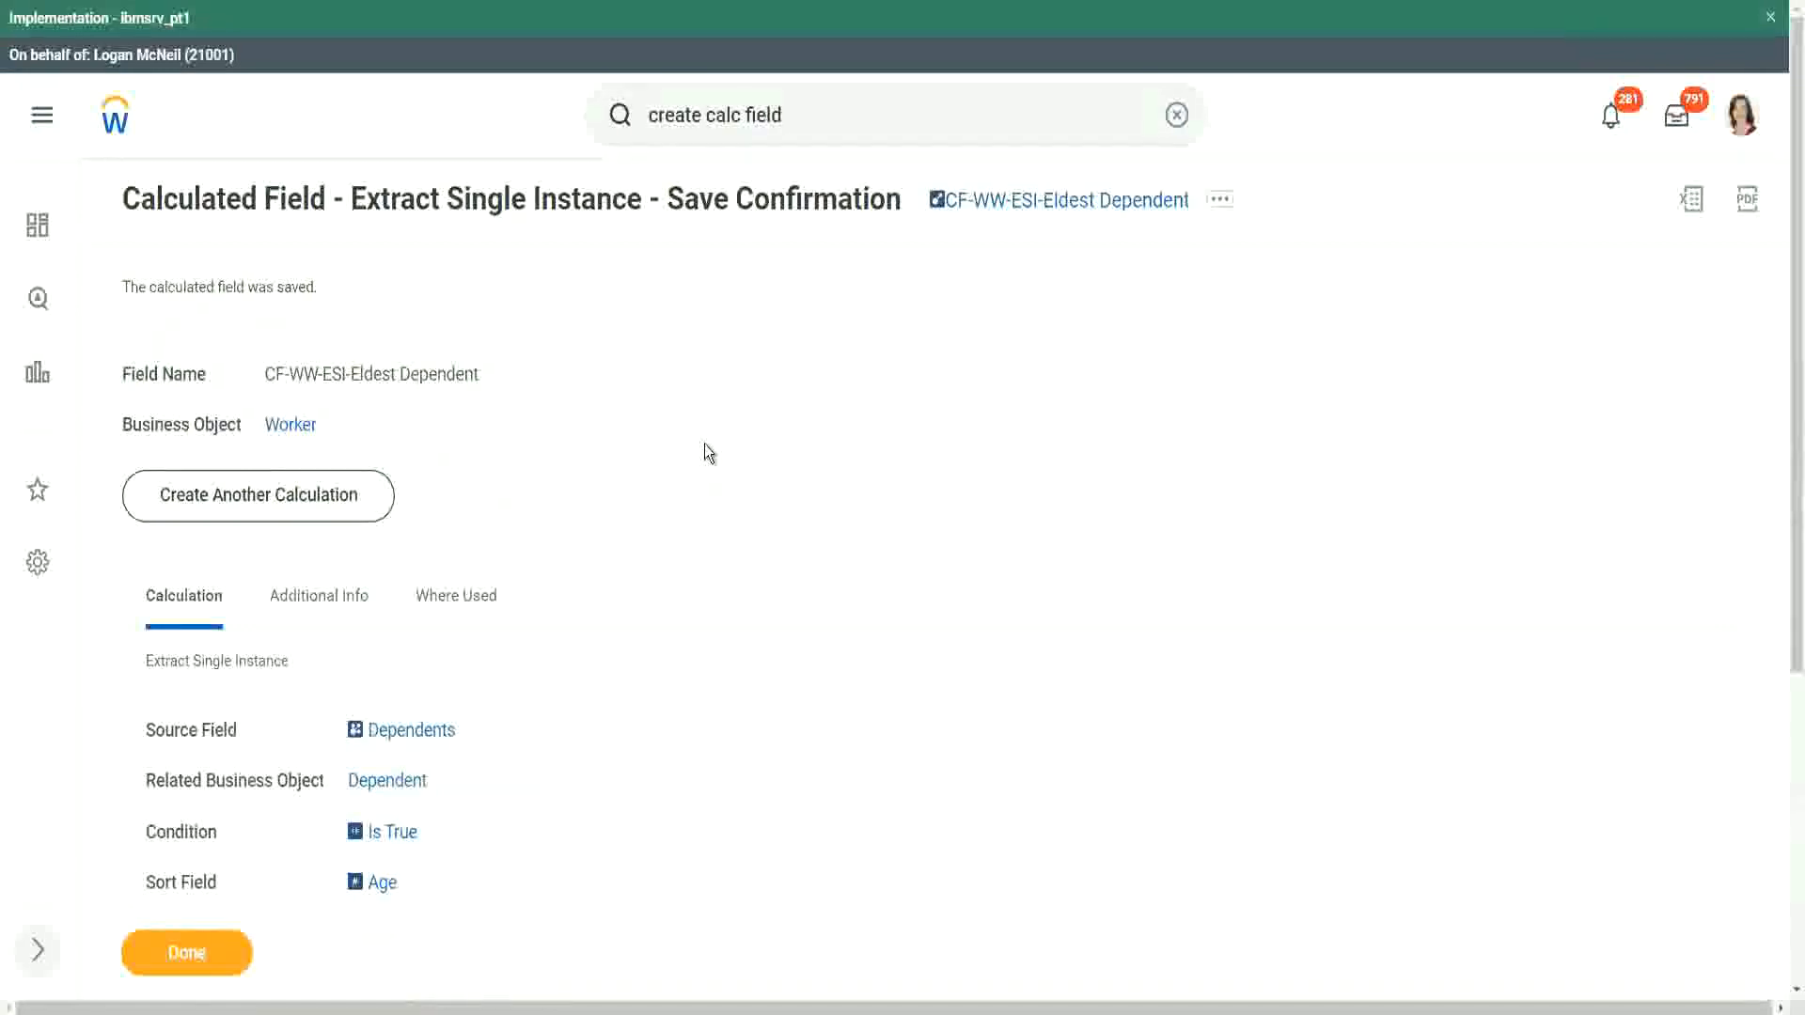
{"action": "scroll", "coordinate": [711, 454], "scroll_direction": "down", "scroll_amount": 2}
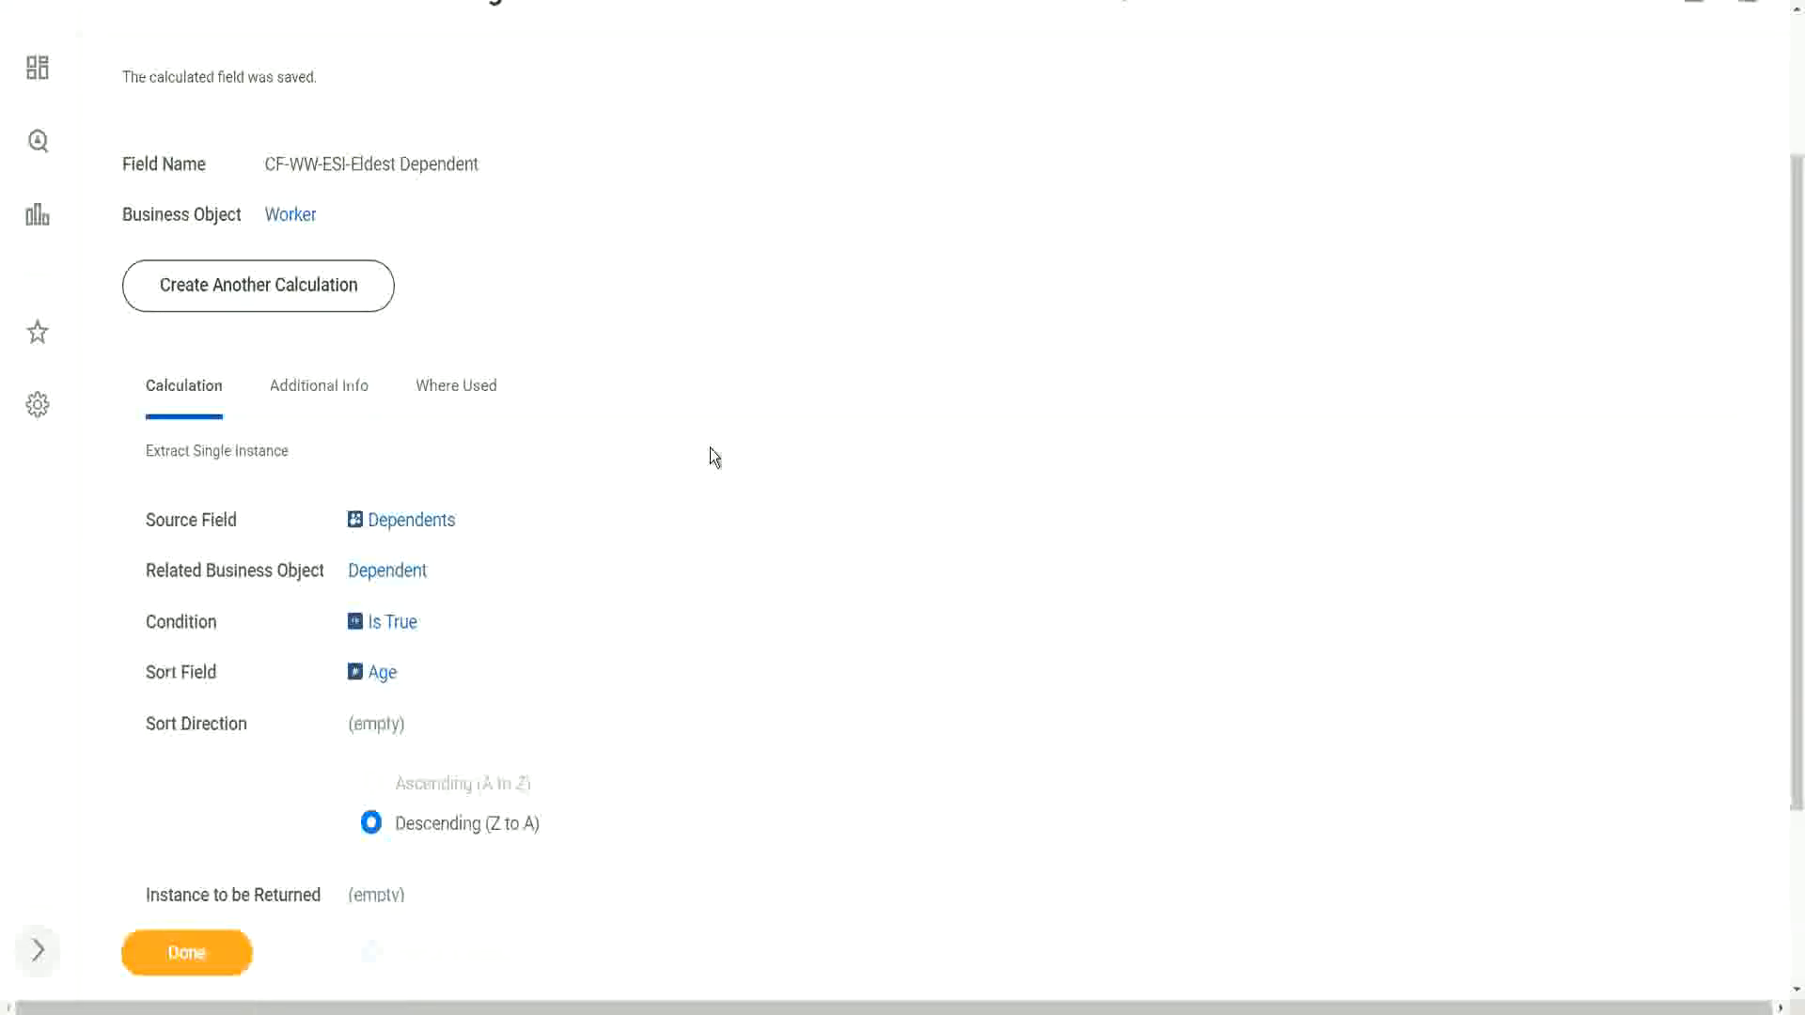
{"action": "scroll", "coordinate": [708, 447], "scroll_direction": "up", "scroll_amount": 1}
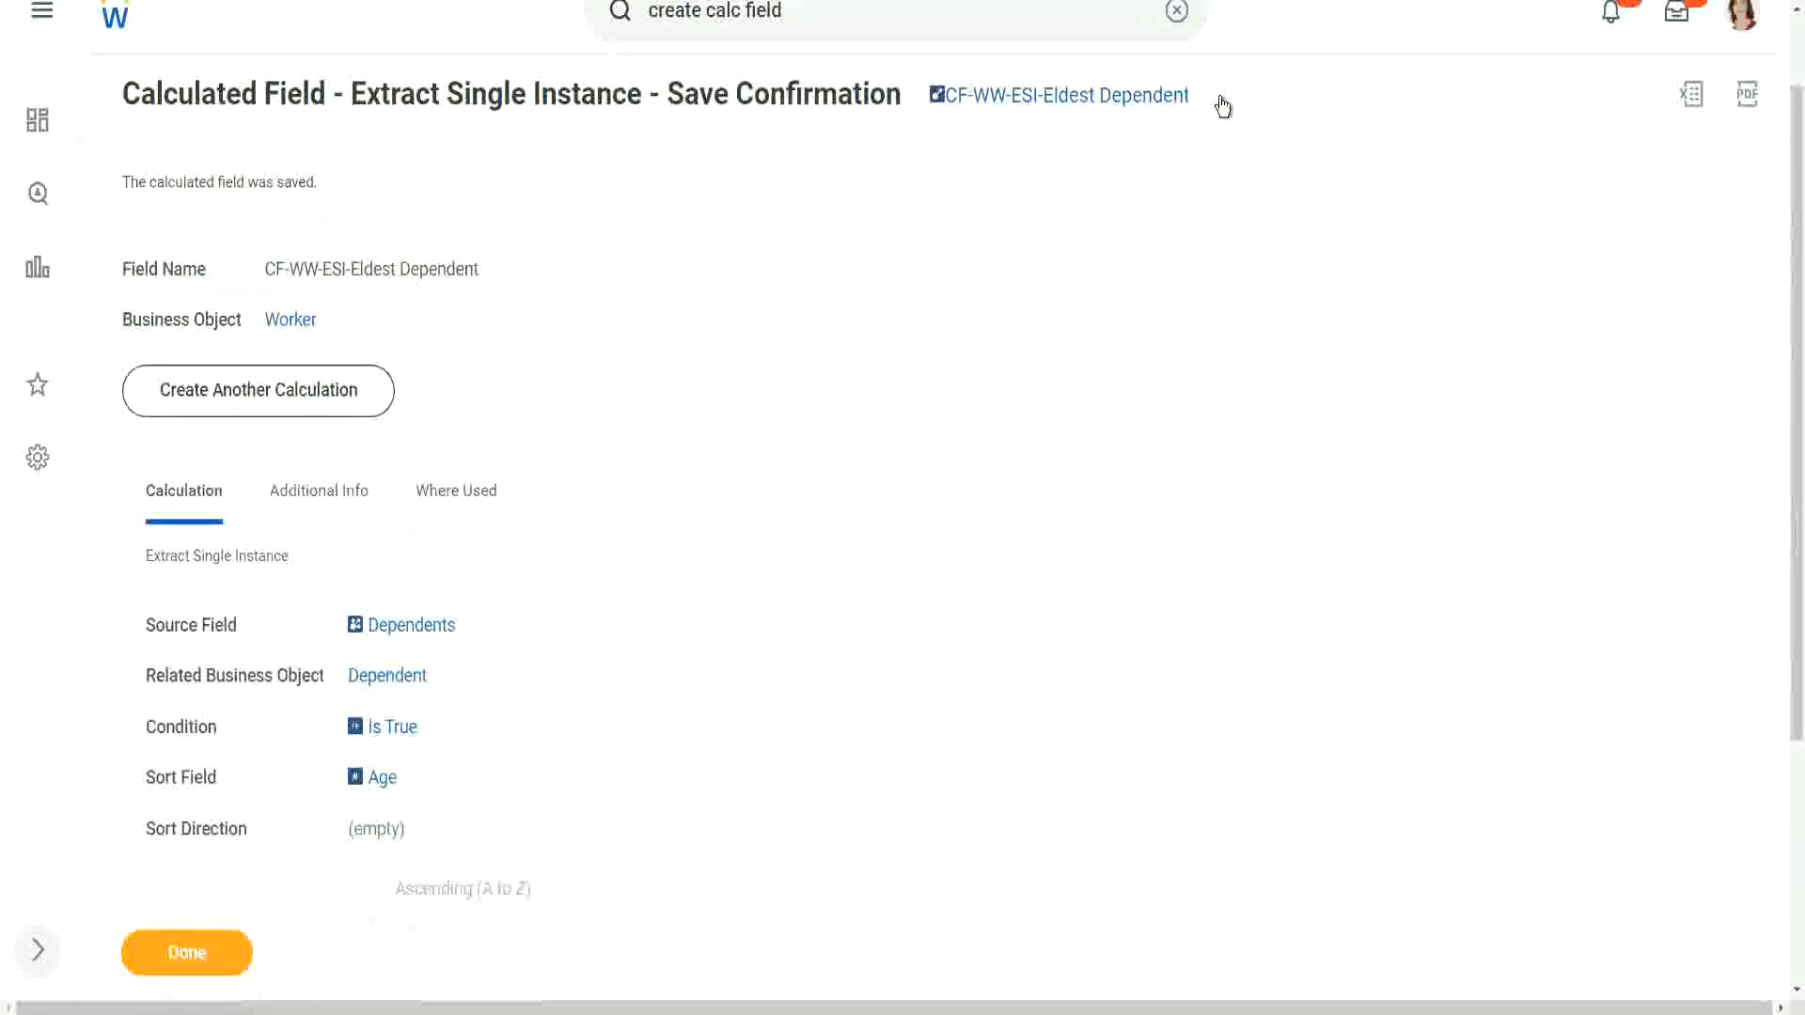
{"action": "left_click", "coordinate": [1220, 122]}
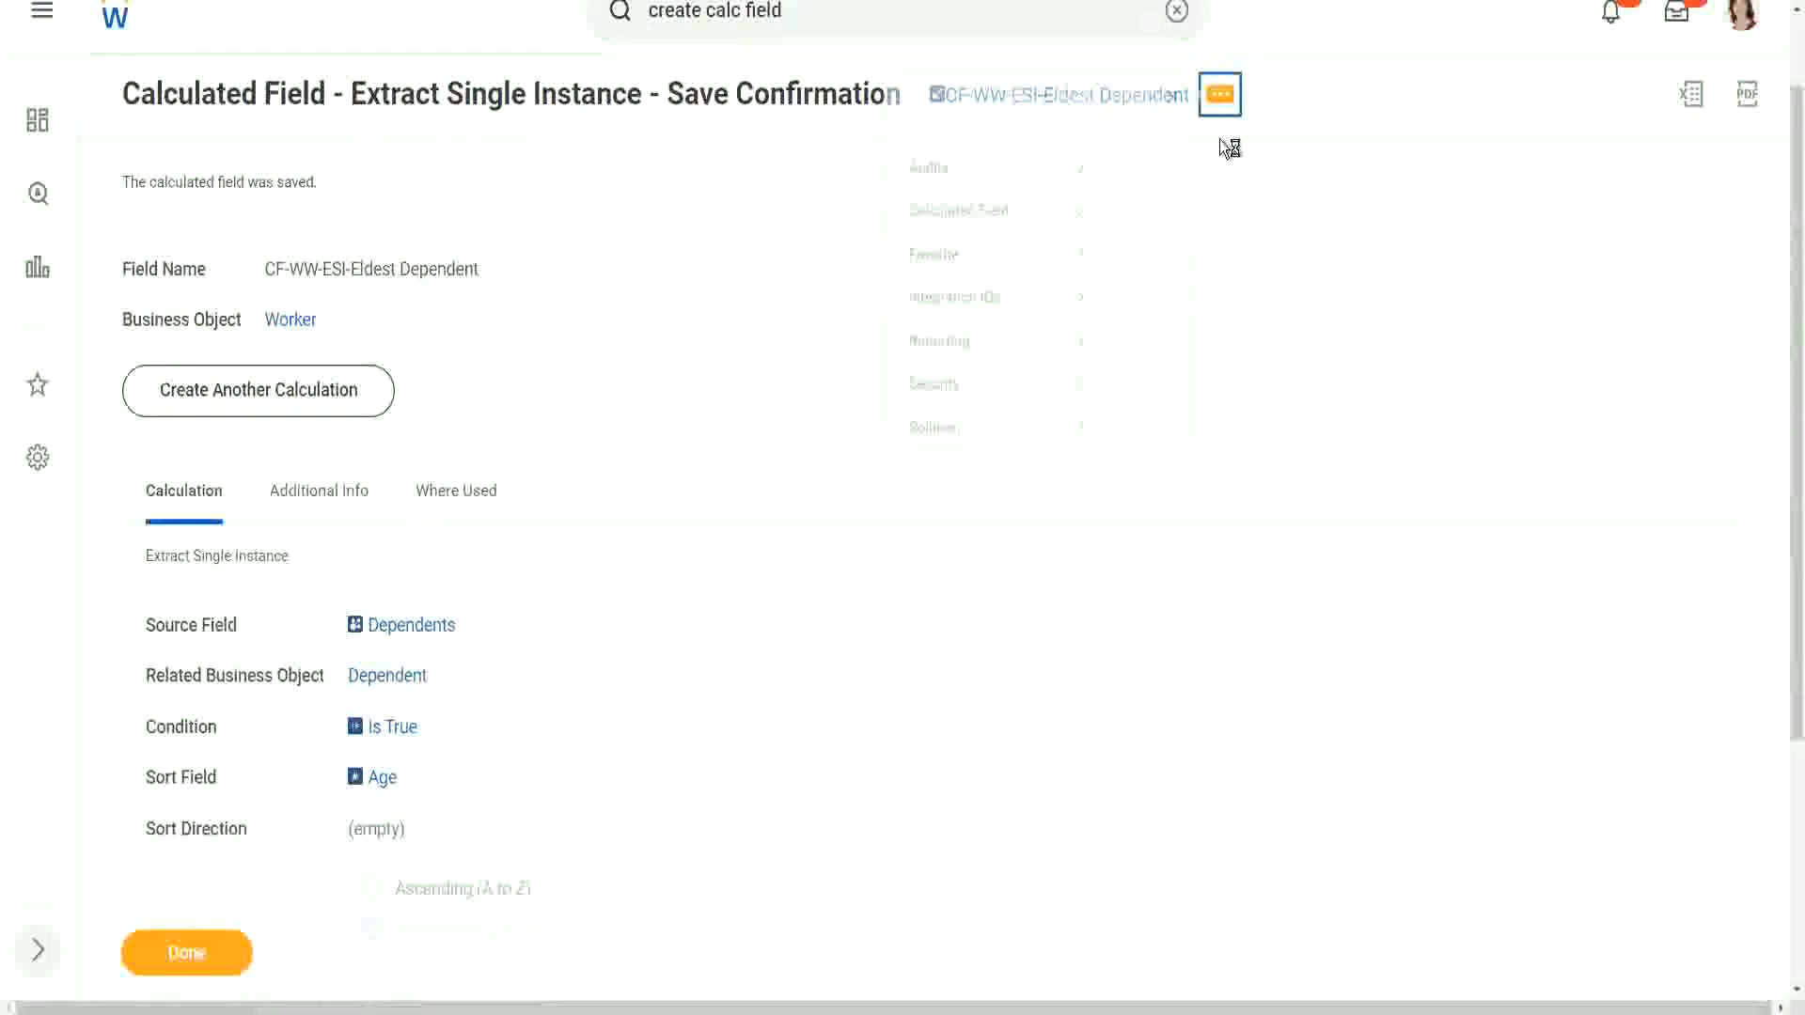
{"action": "mouse_move", "coordinate": [967, 217]}
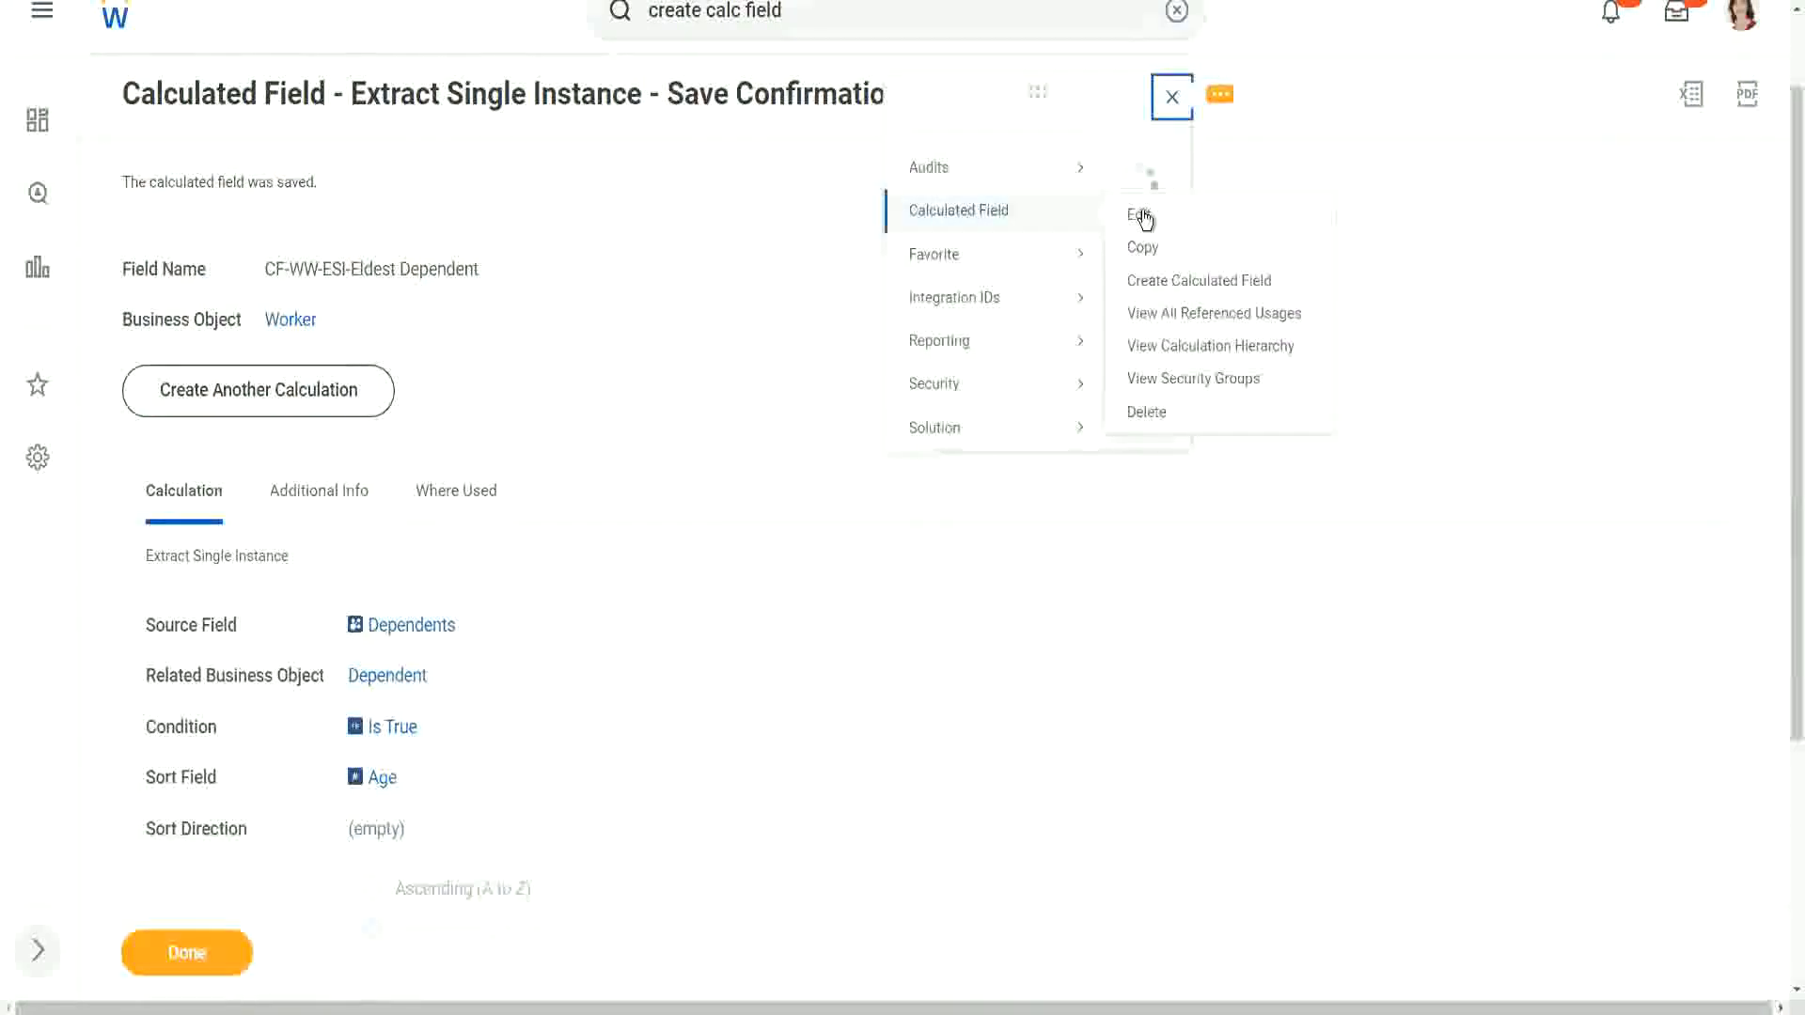
{"action": "left_click", "coordinate": [1137, 213]}
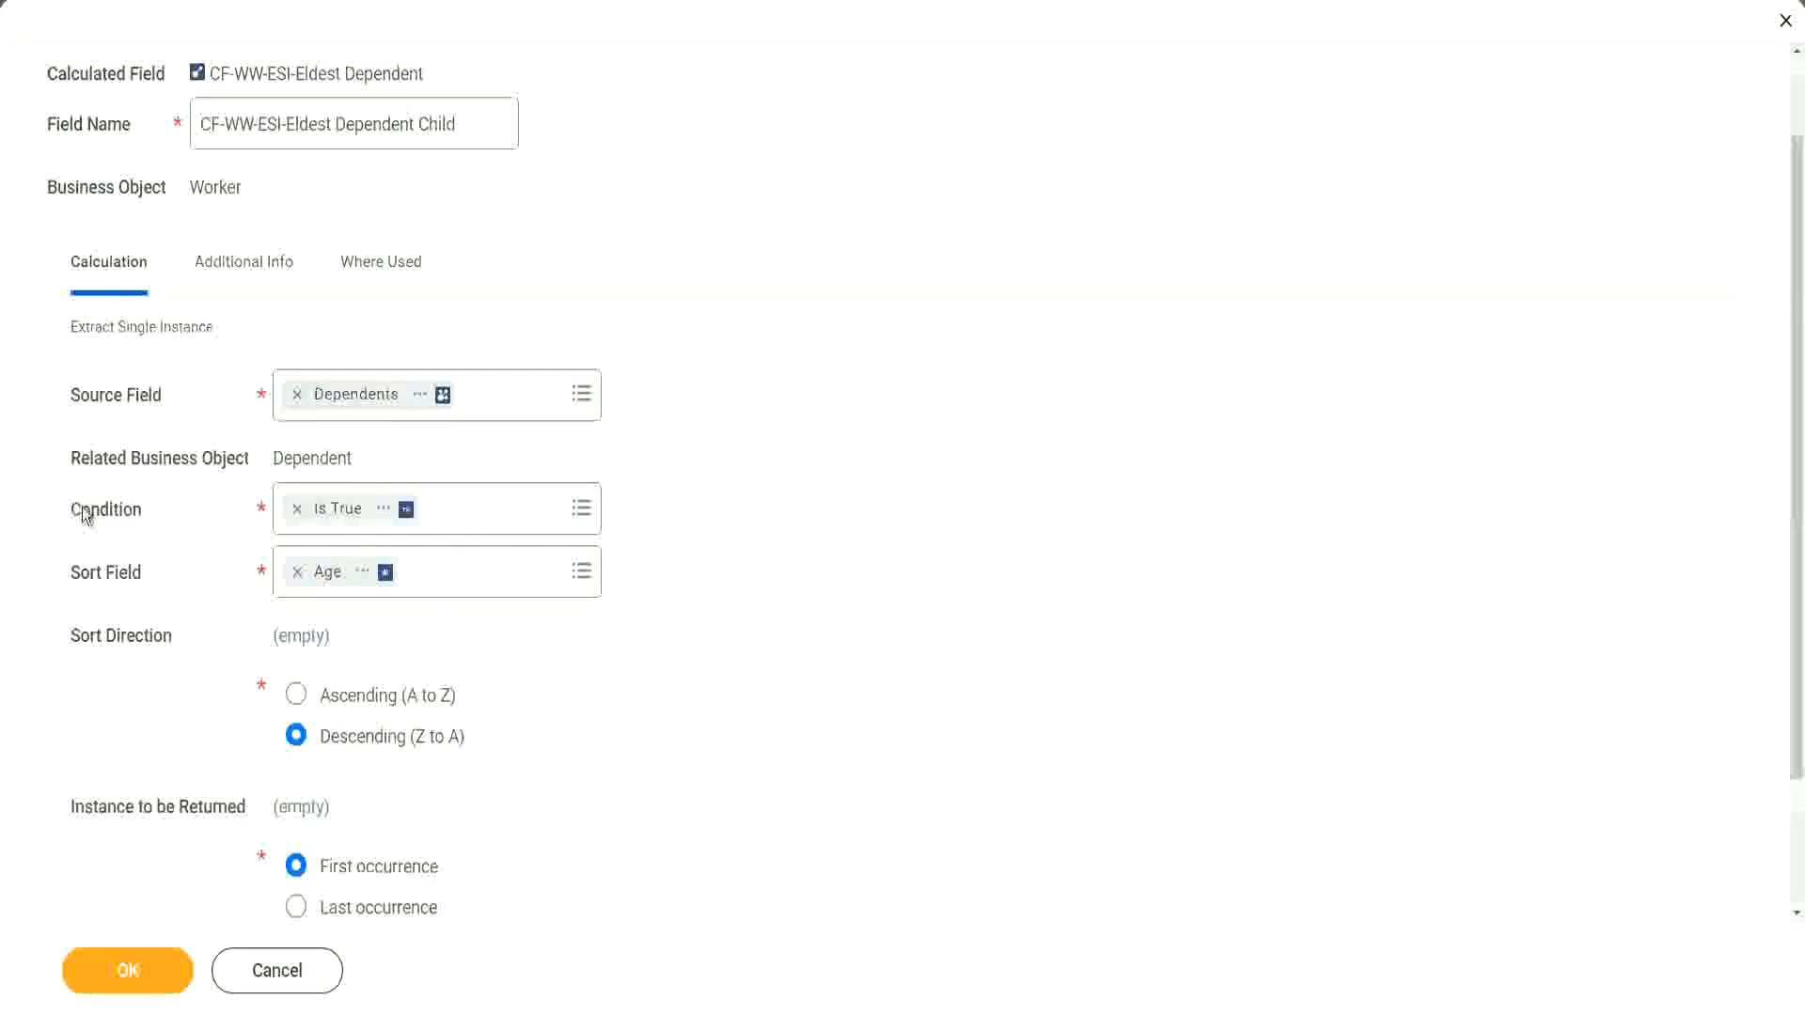
Step: Open the choices for the calculation's Condition field
{"action": "left_click", "coordinate": [132, 513]}
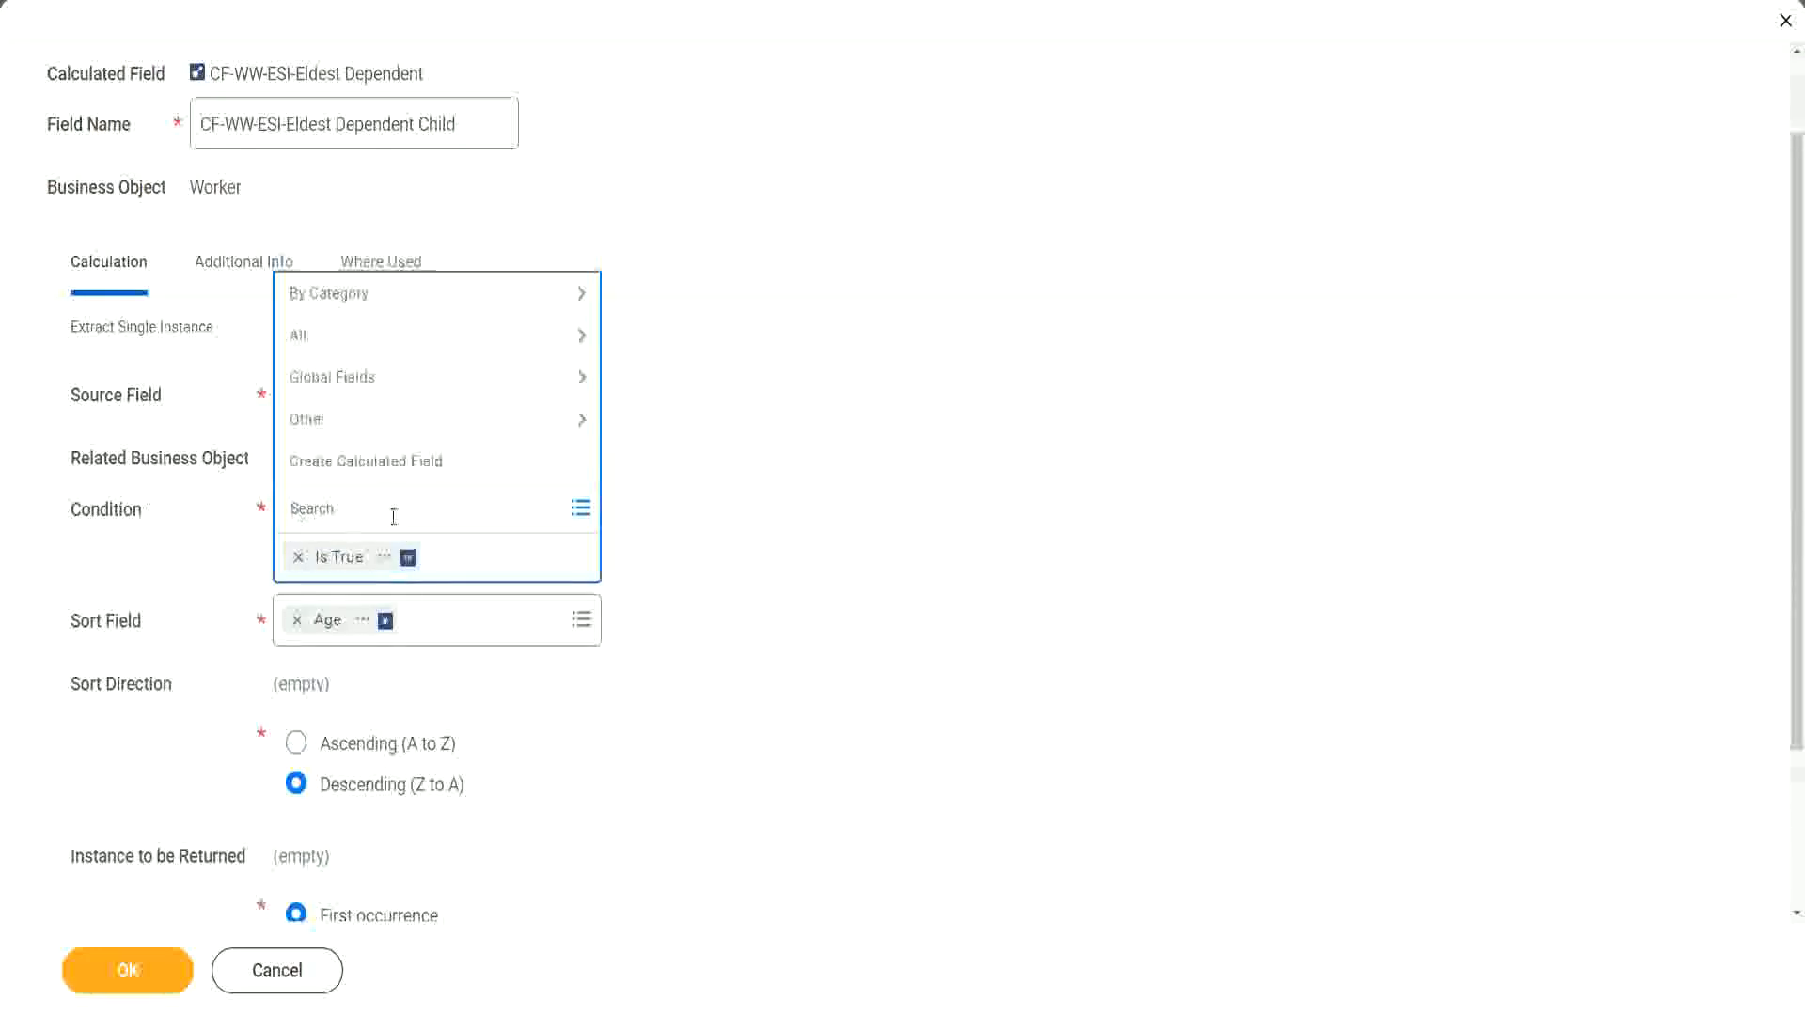